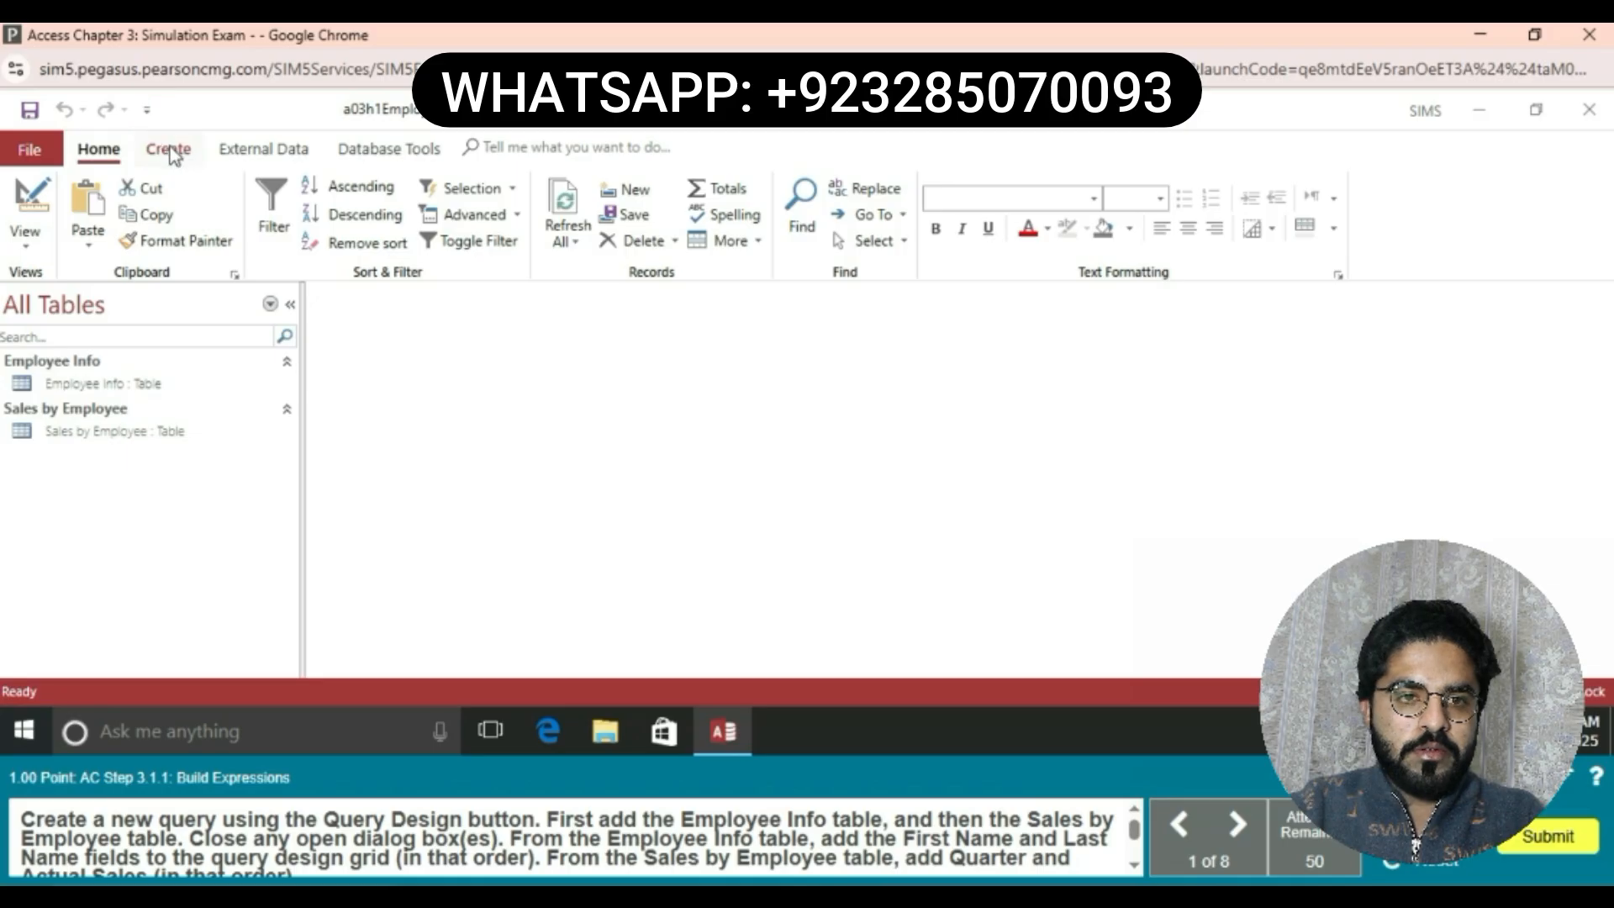
# Create a new query in Design view containing the Employee Info and Sales by Employee tables, in that order
pyautogui.click(171, 152)
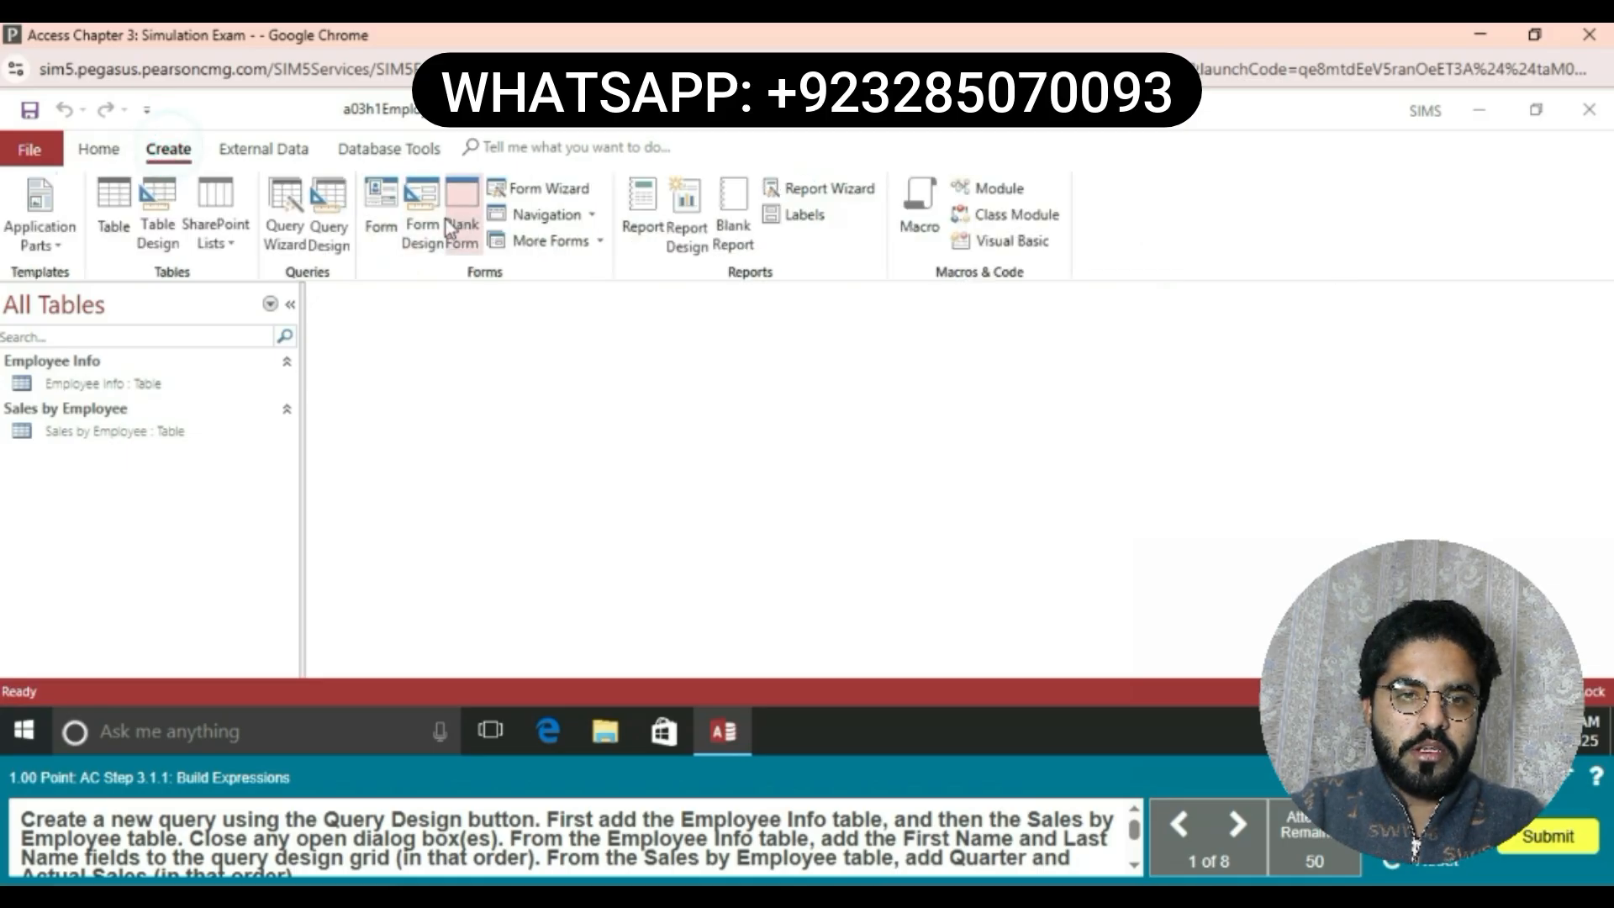
pyautogui.click(335, 195)
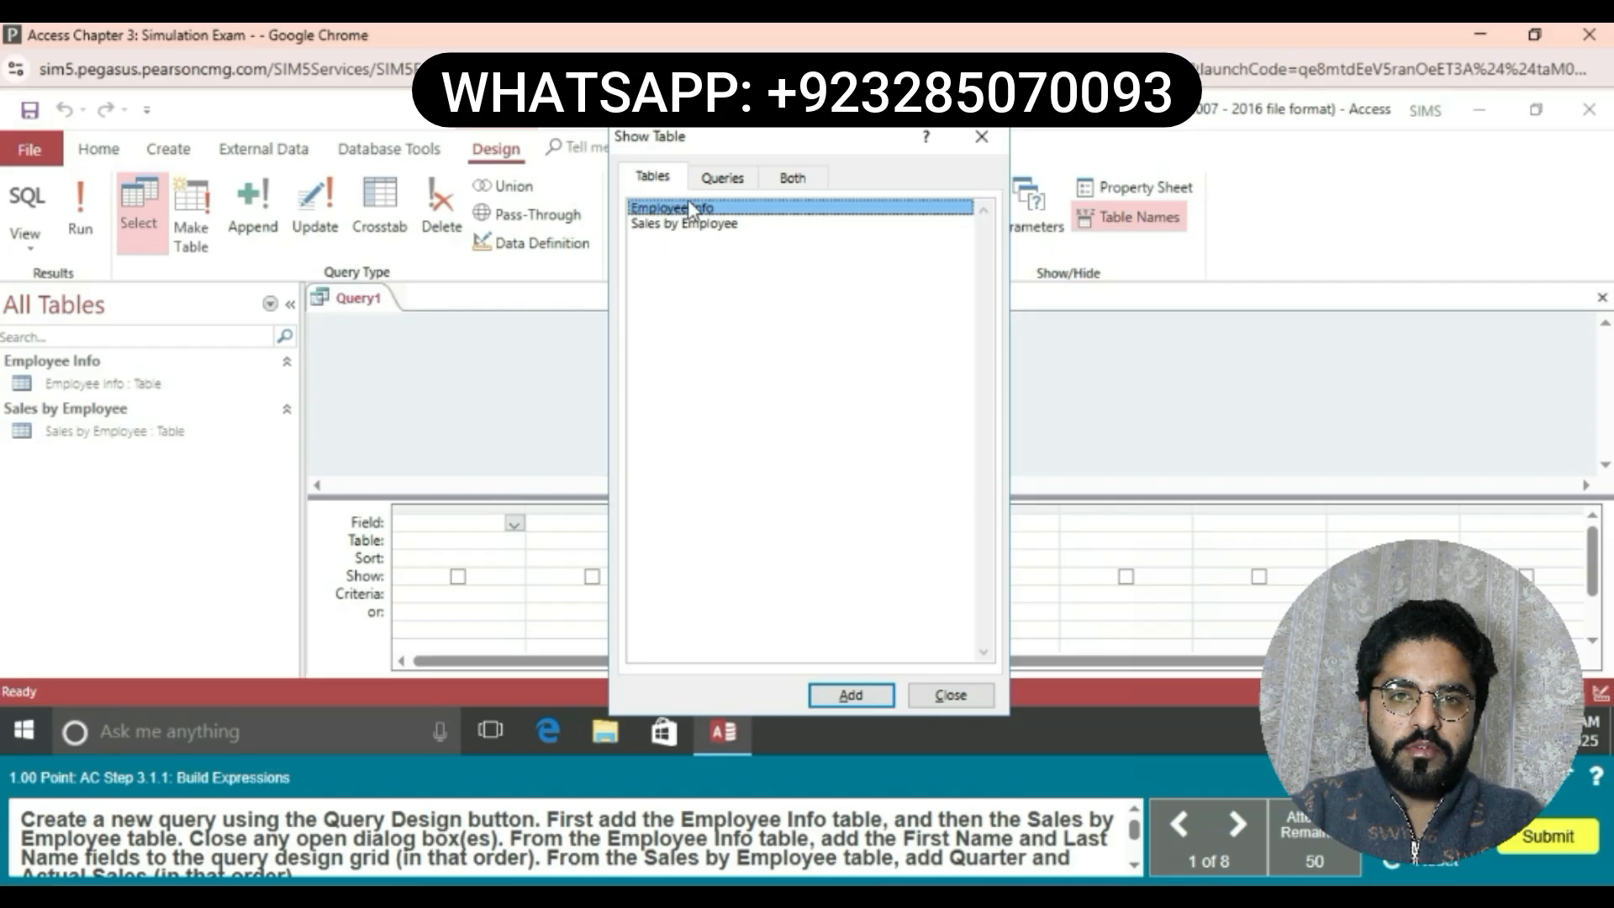
pyautogui.click(850, 695)
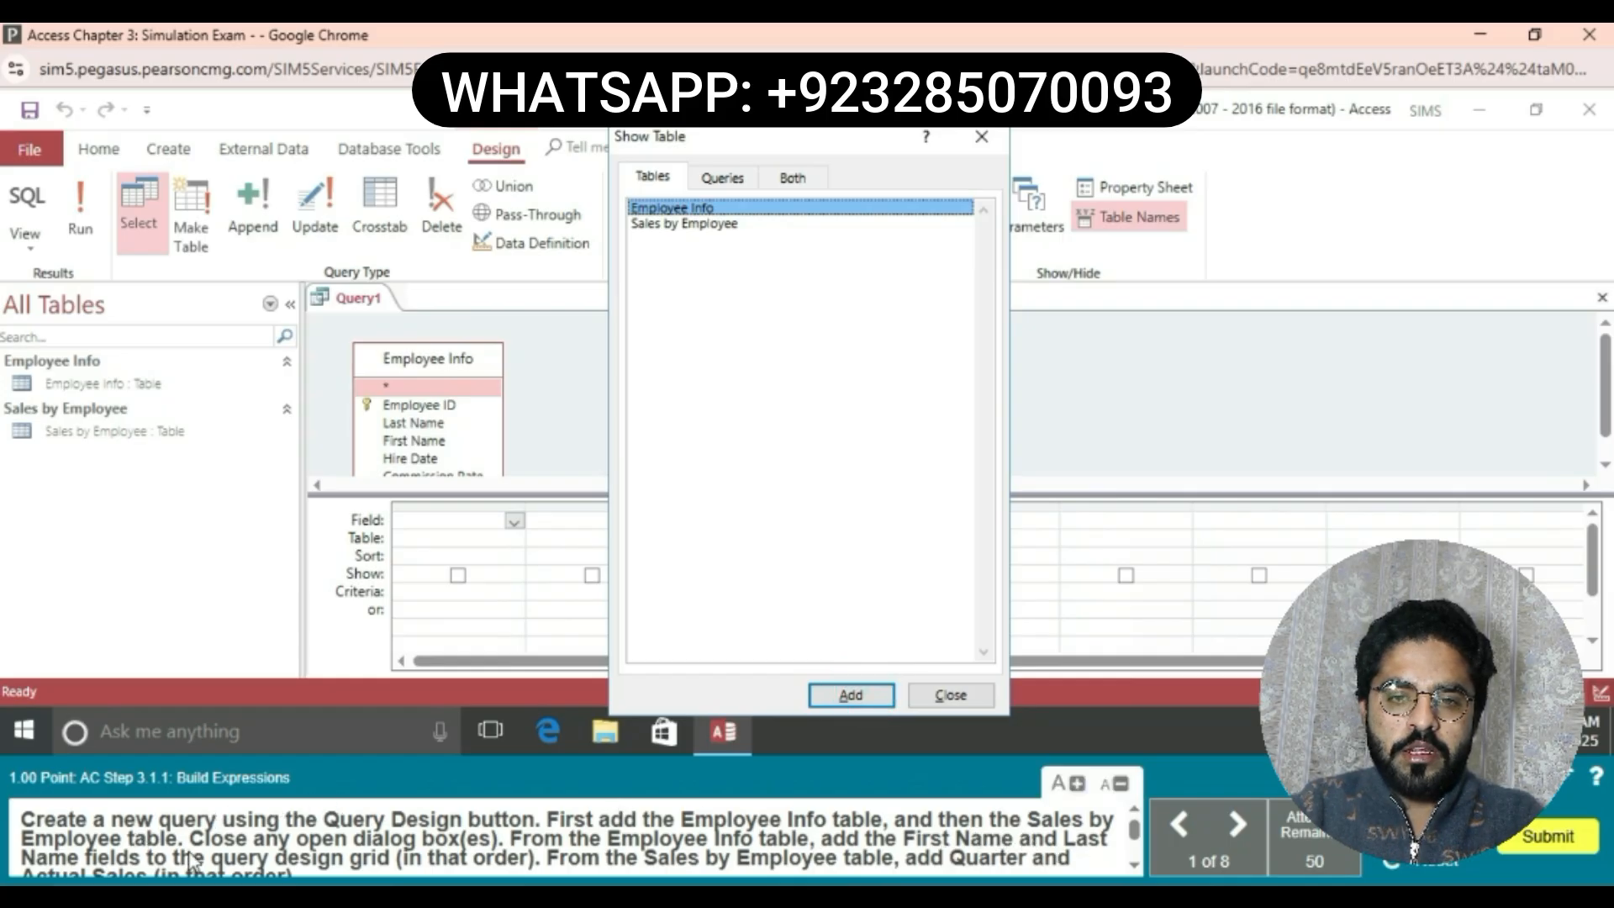
pyautogui.click(655, 225)
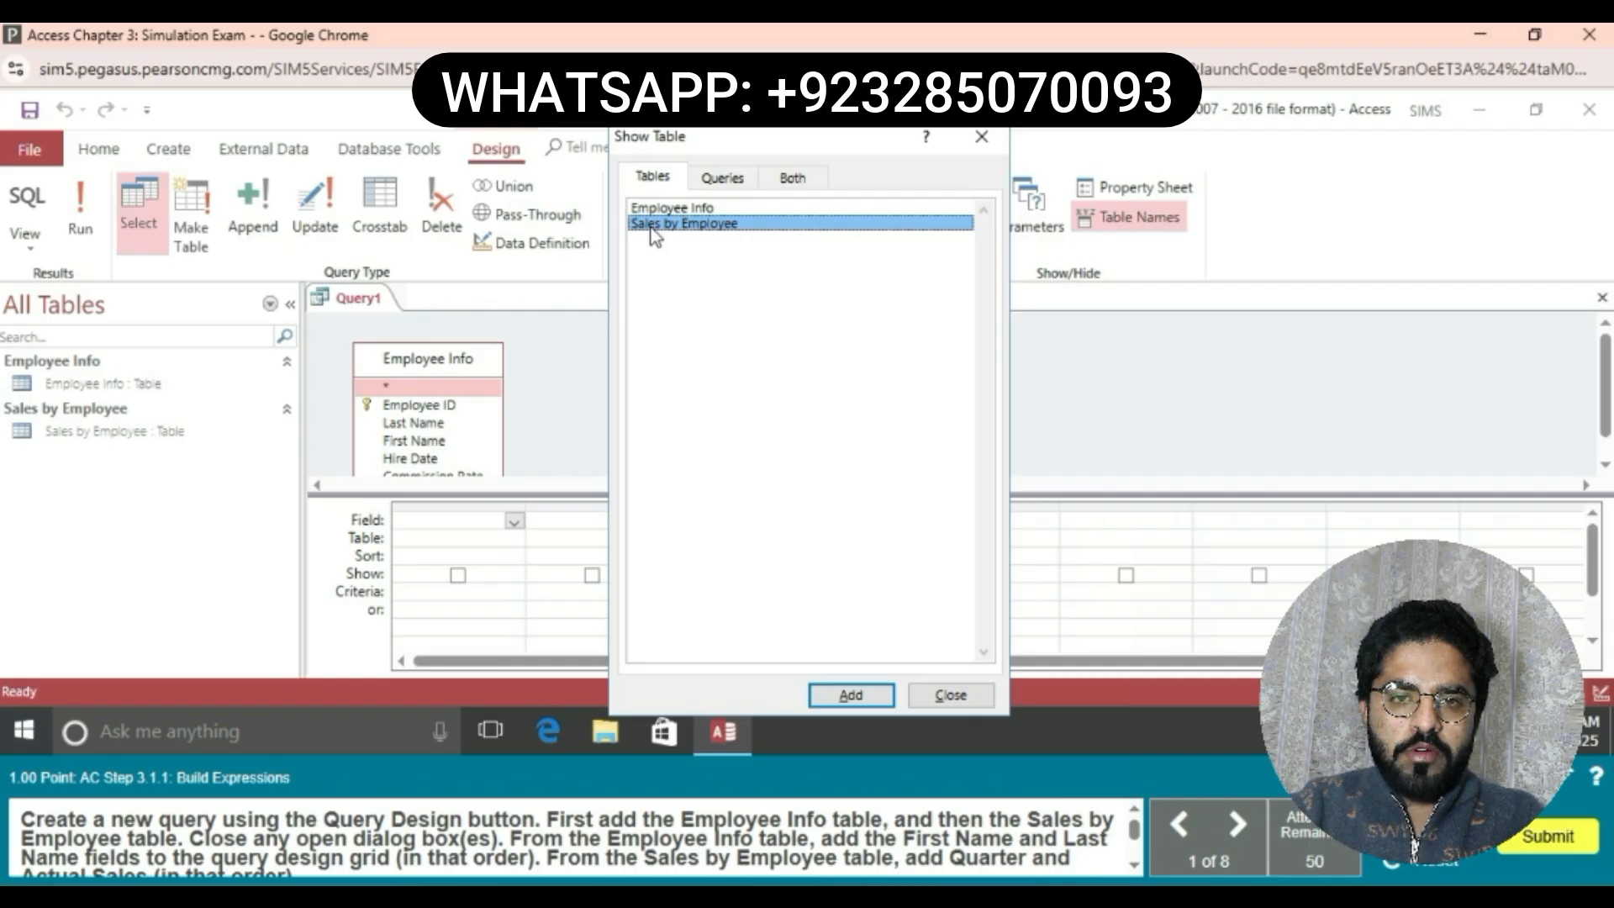
pyautogui.click(849, 695)
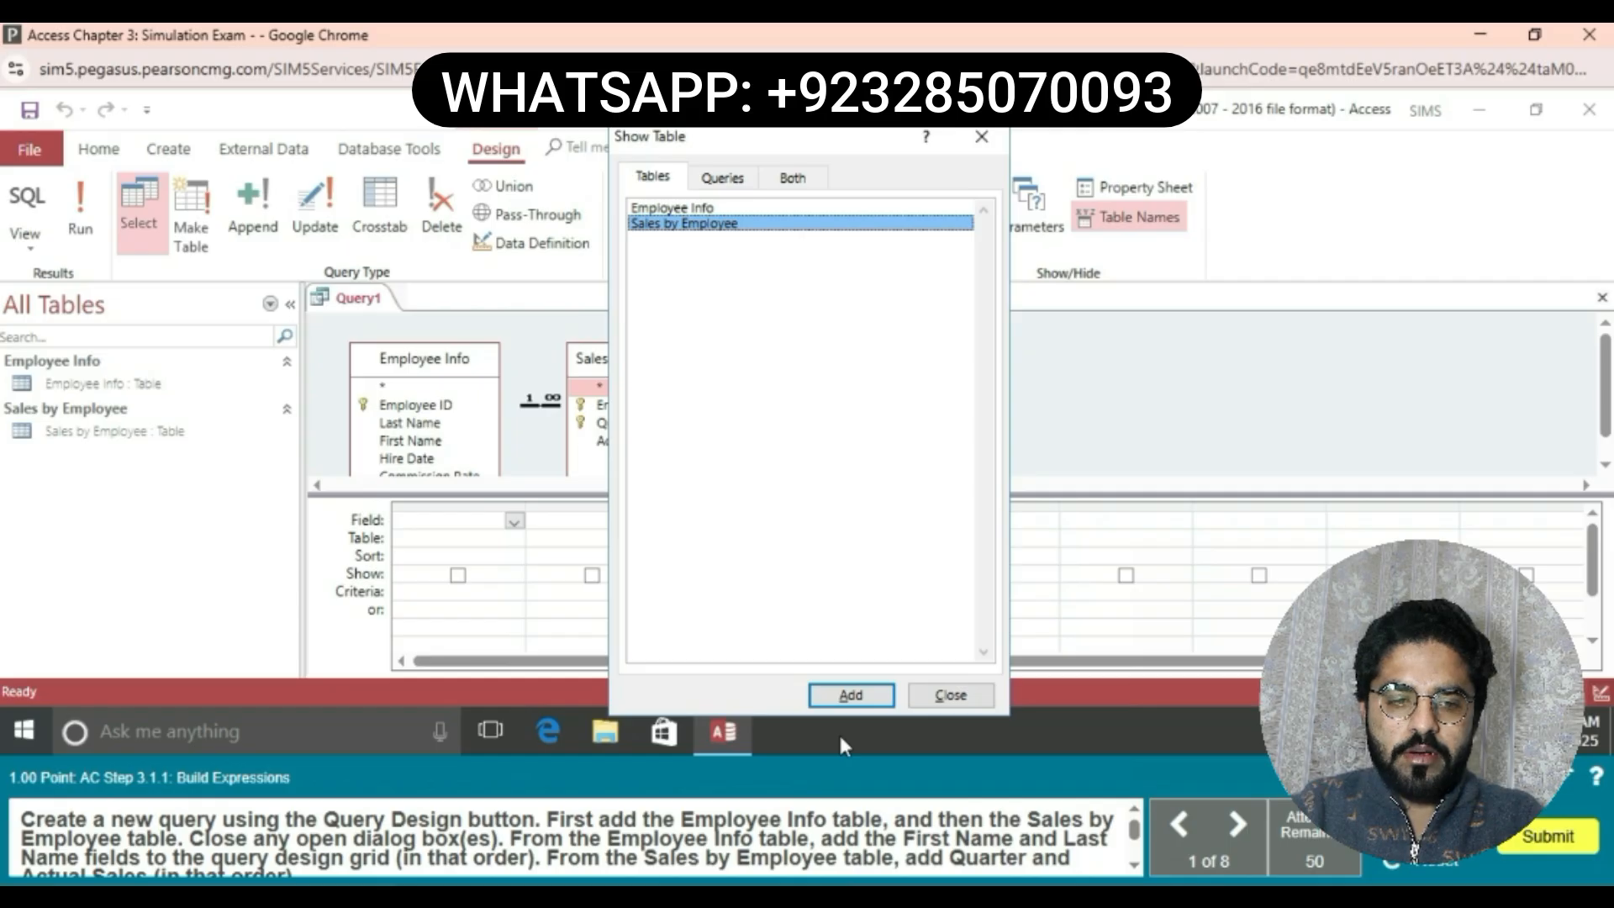
pyautogui.click(918, 702)
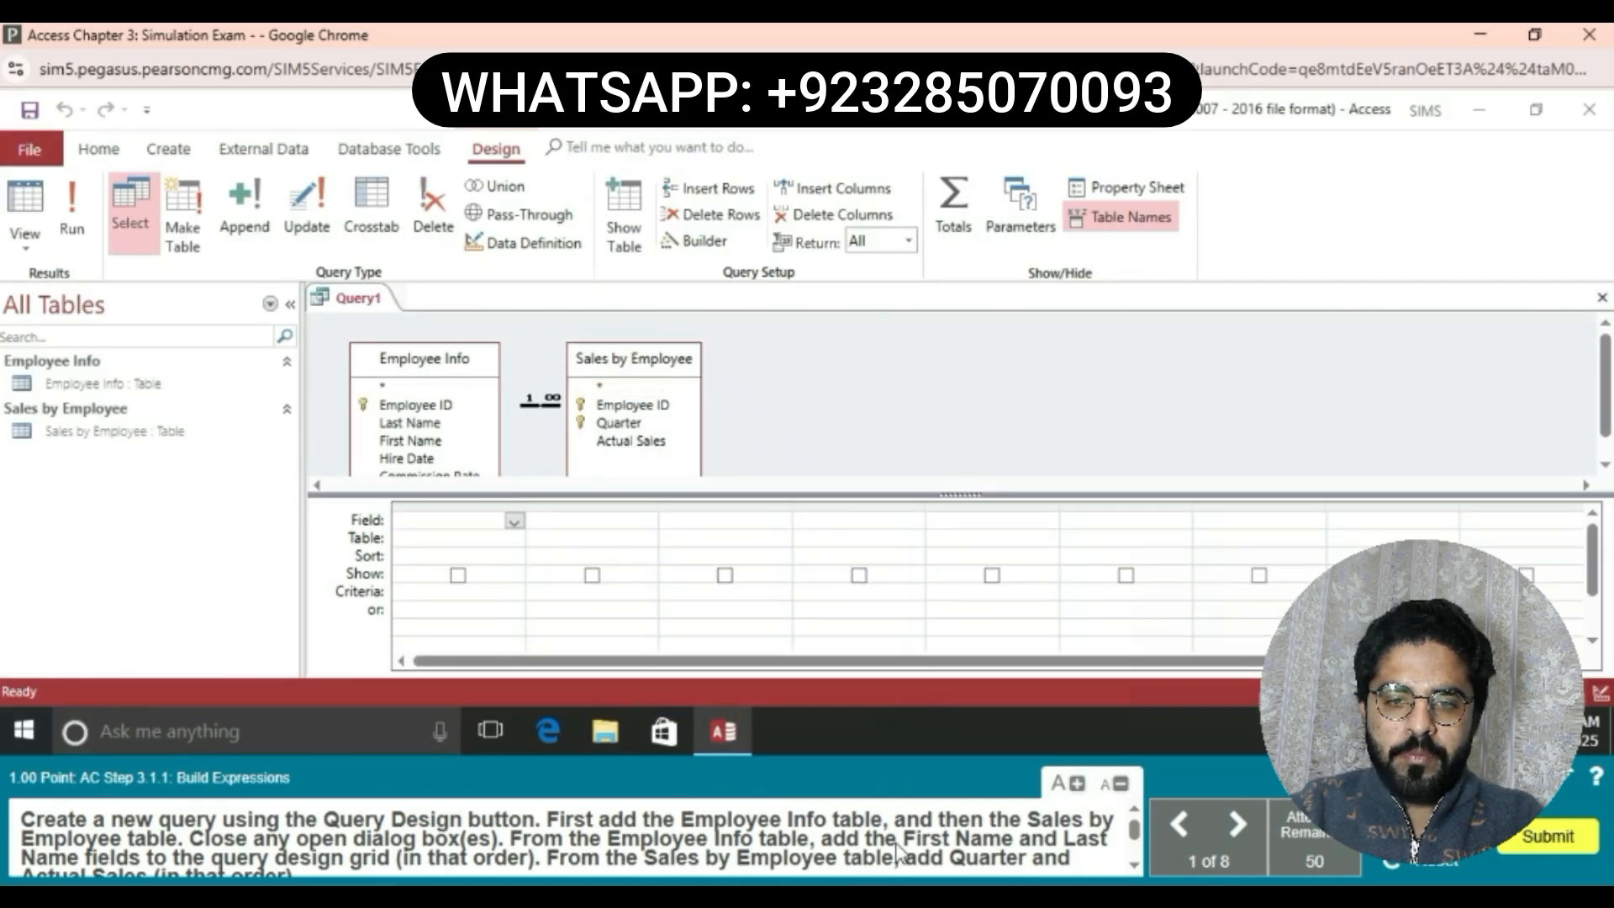
# Add First Name and Last Name from Employee Info, followed by Quarter and Actual Sales from Sales by Employee, to the query design grid
pyautogui.doubleClick(410, 441)
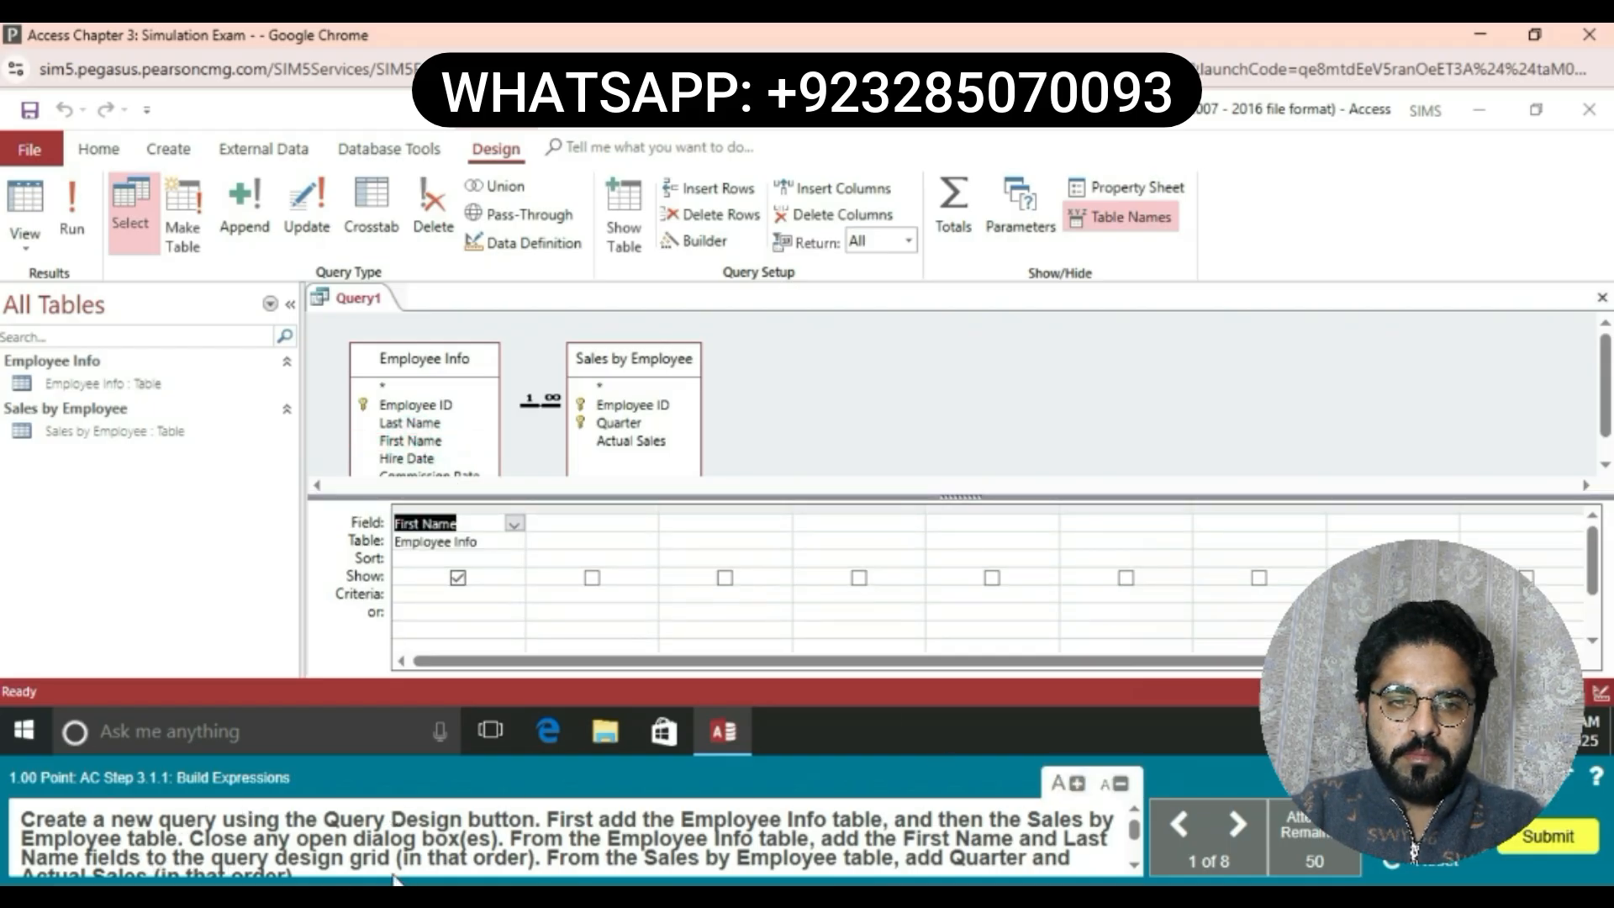
pyautogui.doubleClick(413, 424)
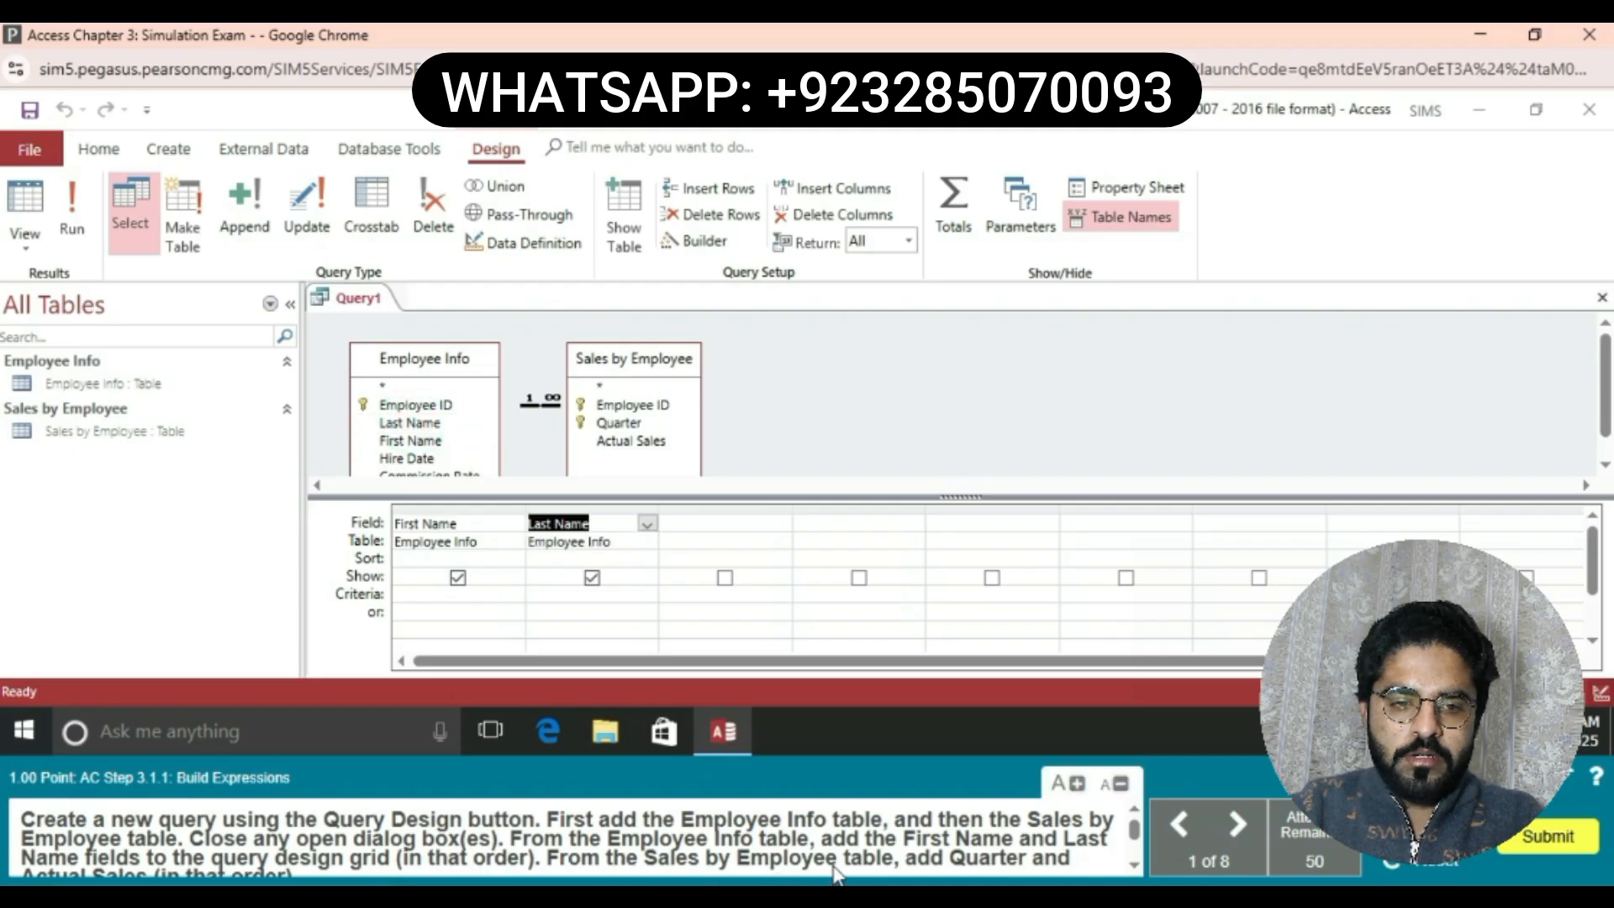
pyautogui.scroll(-1, 832, 844)
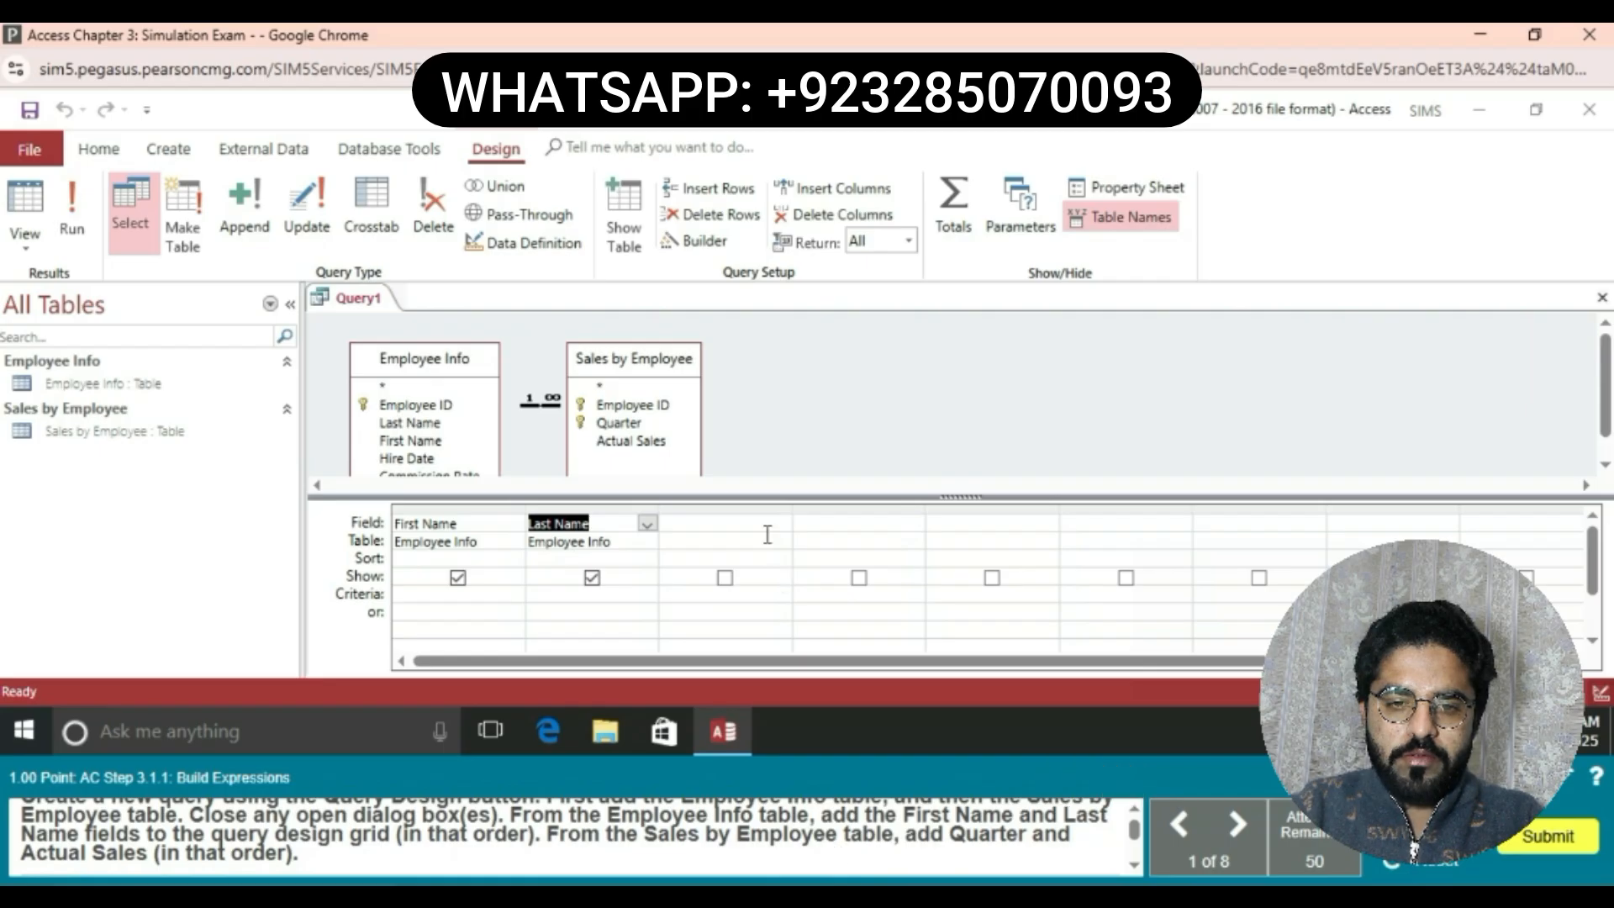
pyautogui.doubleClick(620, 423)
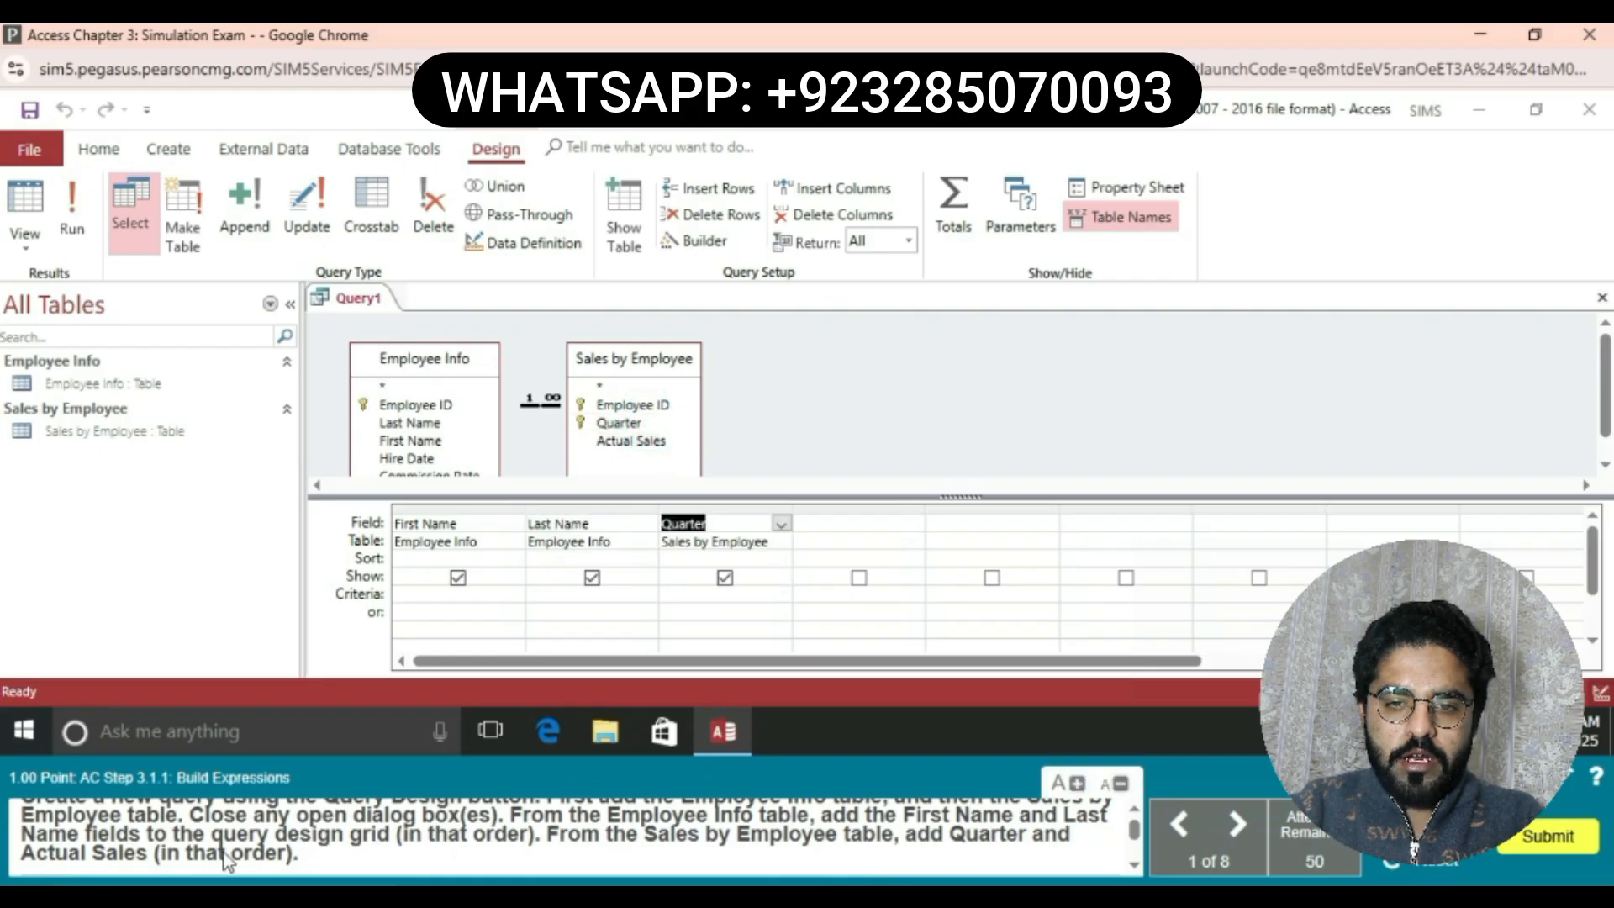
pyautogui.doubleClick(631, 440)
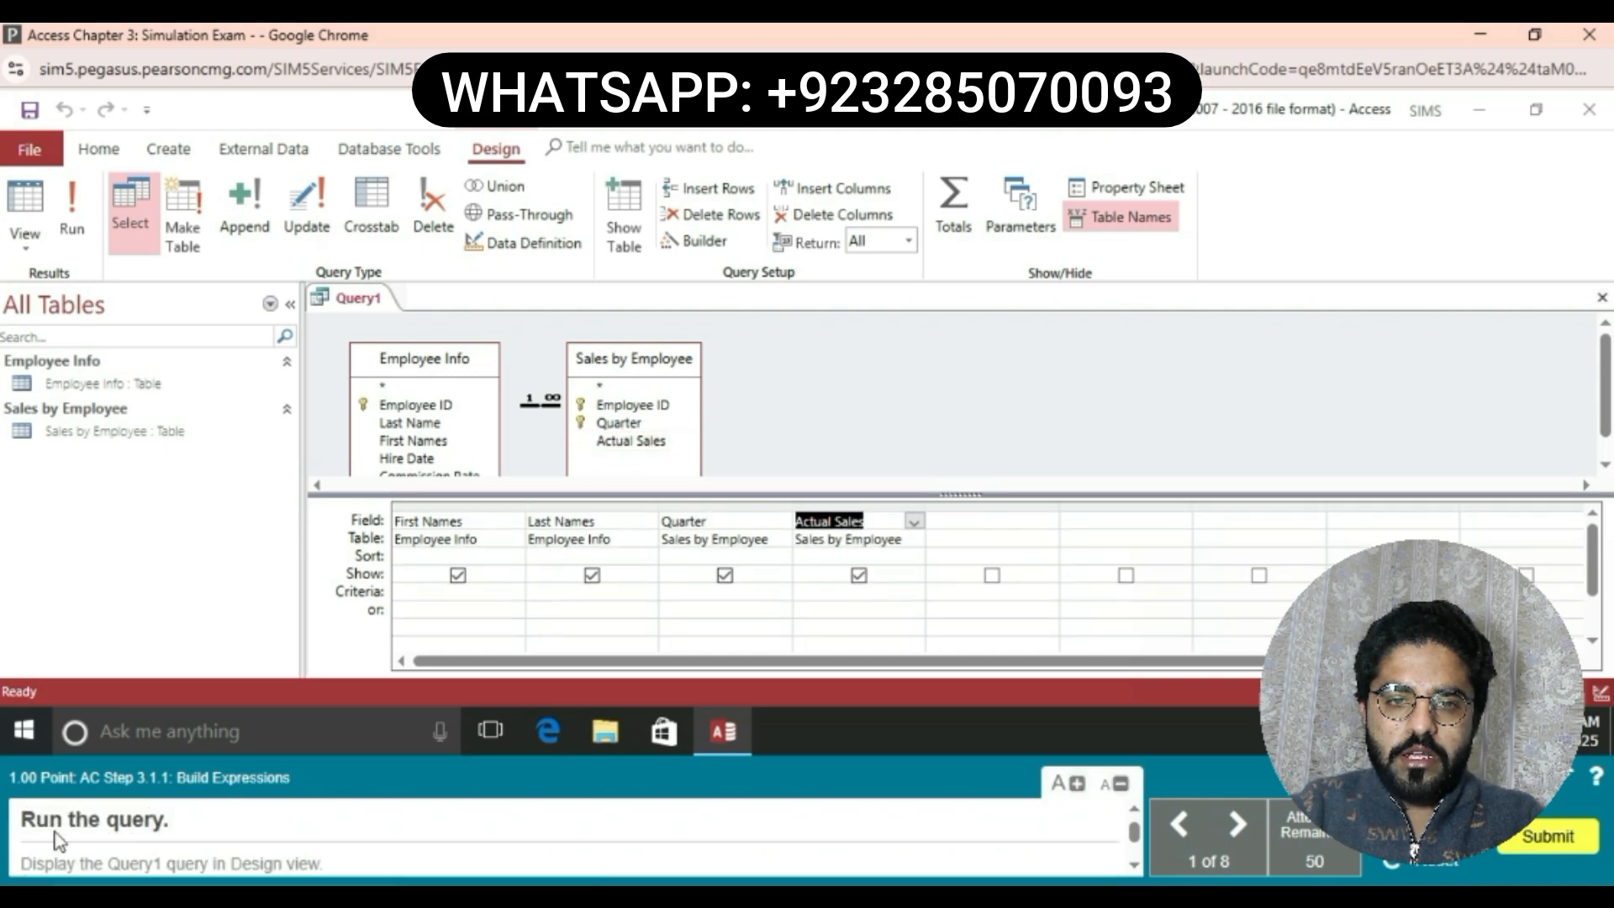
# Run the query and switch it back to Design view
pyautogui.click(73, 214)
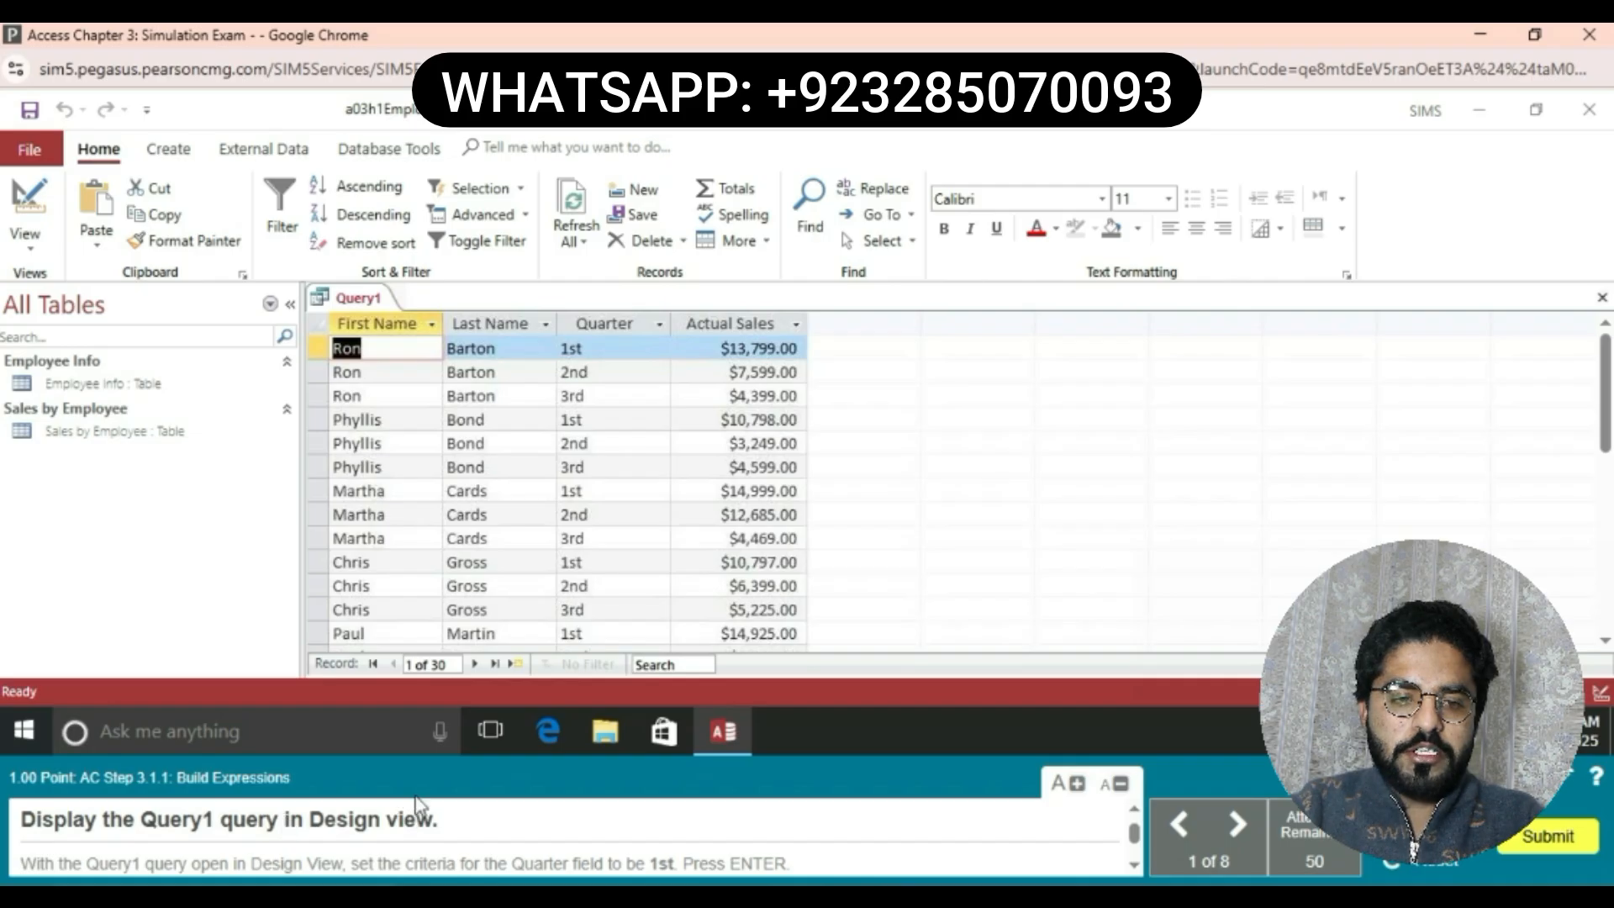
pyautogui.click(336, 295)
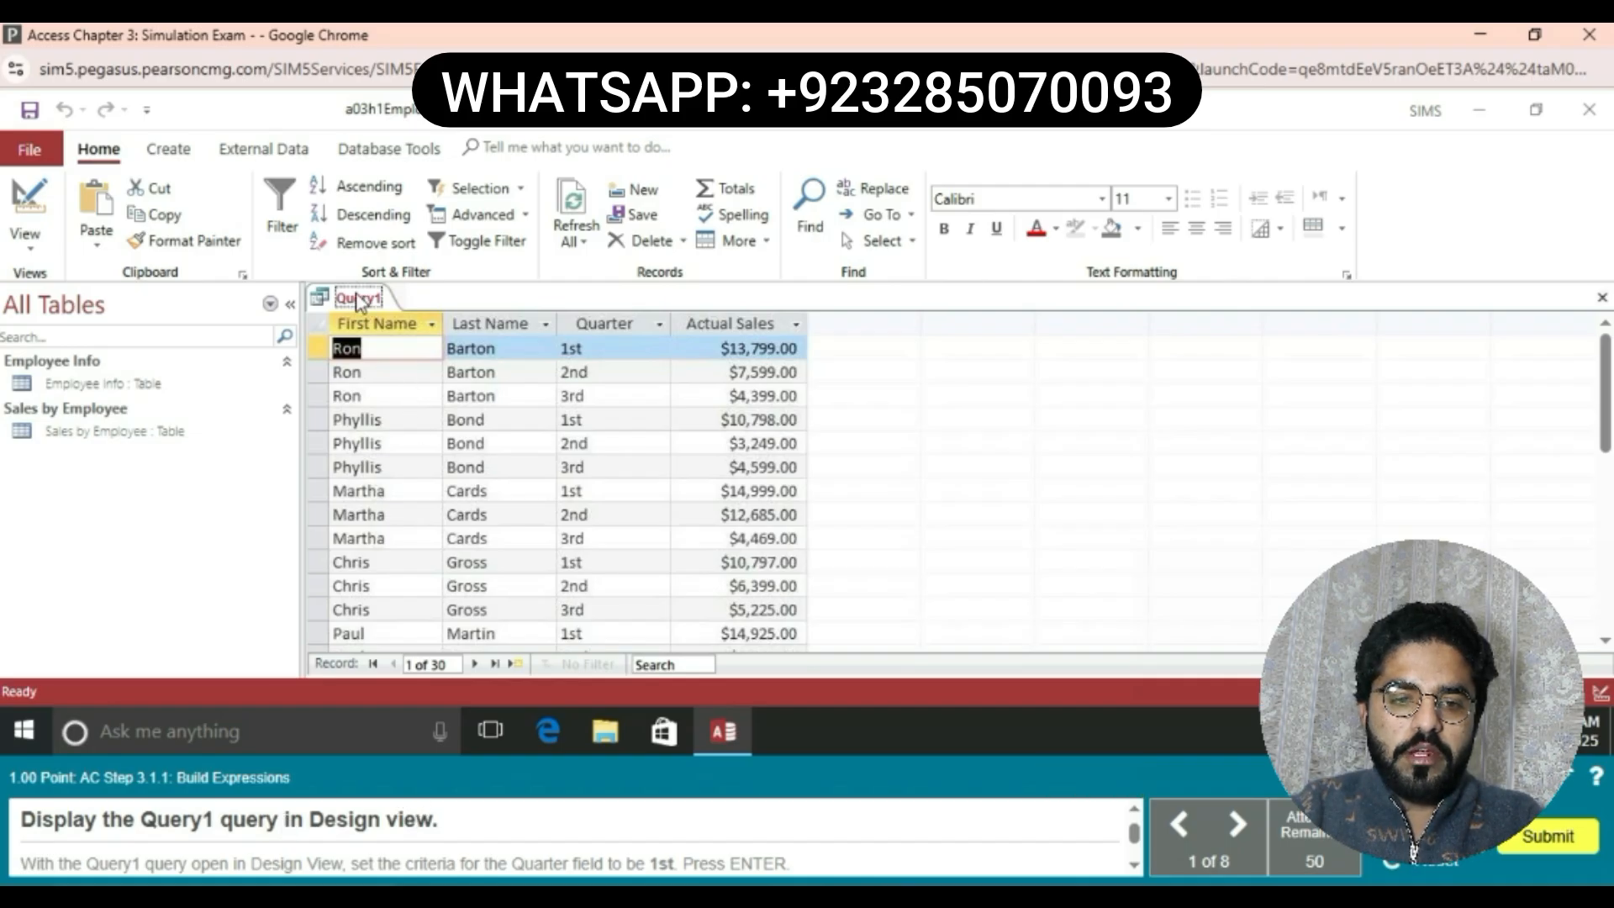
pyautogui.rightClick(336, 295)
pyautogui.click(427, 412)
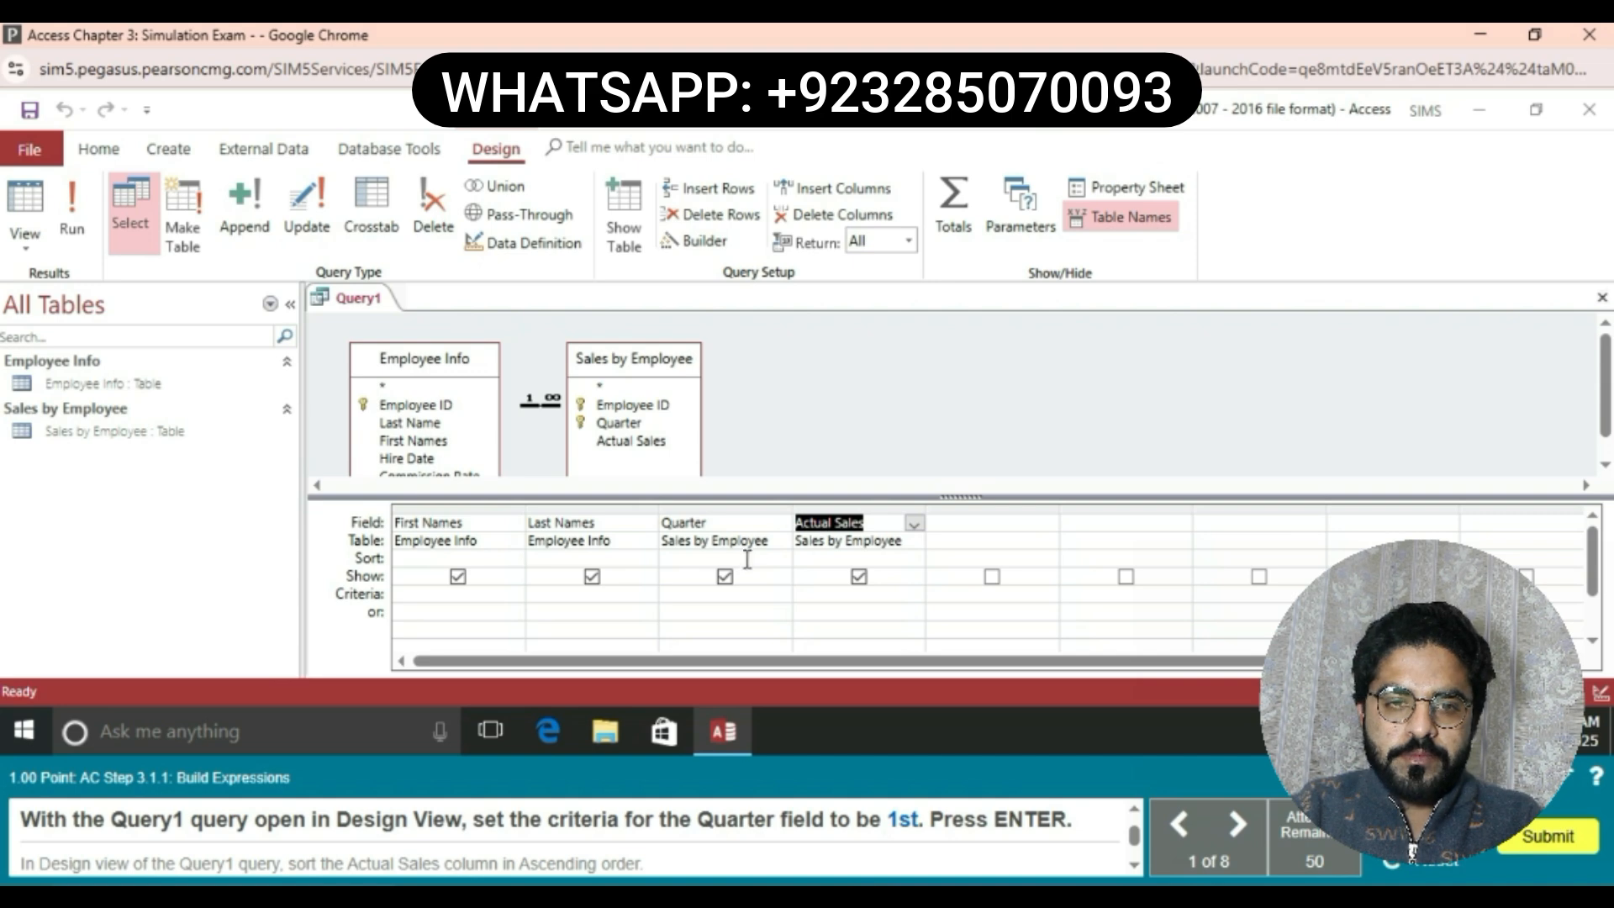
# Set the criteria for the Quarter field to 1st
pyautogui.click(699, 597)
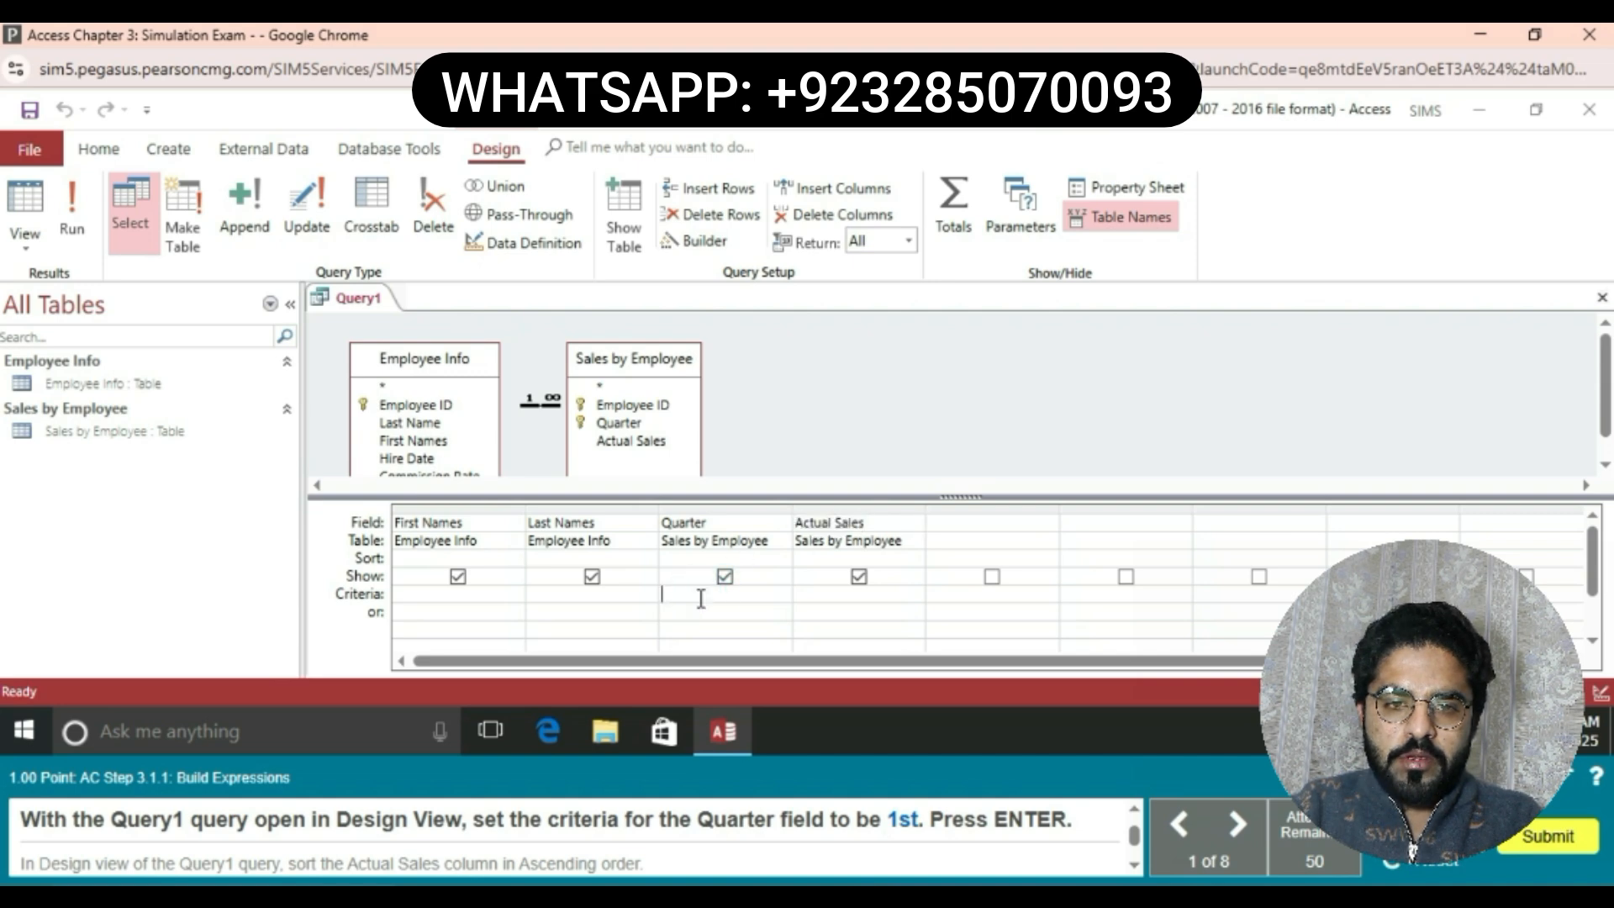
pyautogui.write('1')
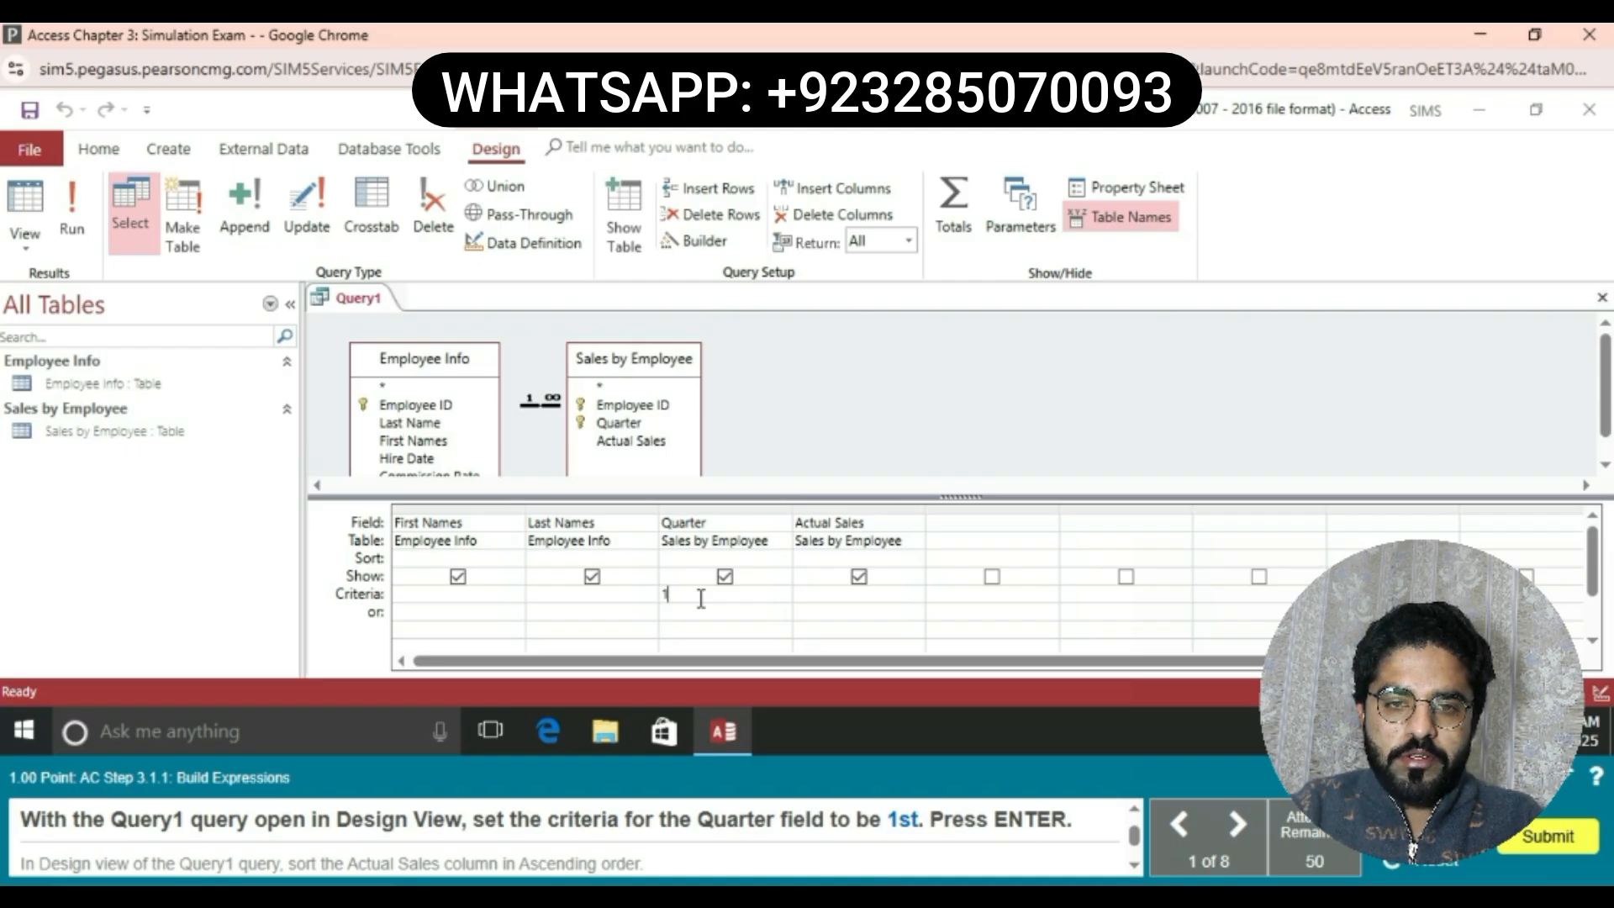
pyautogui.write('st')
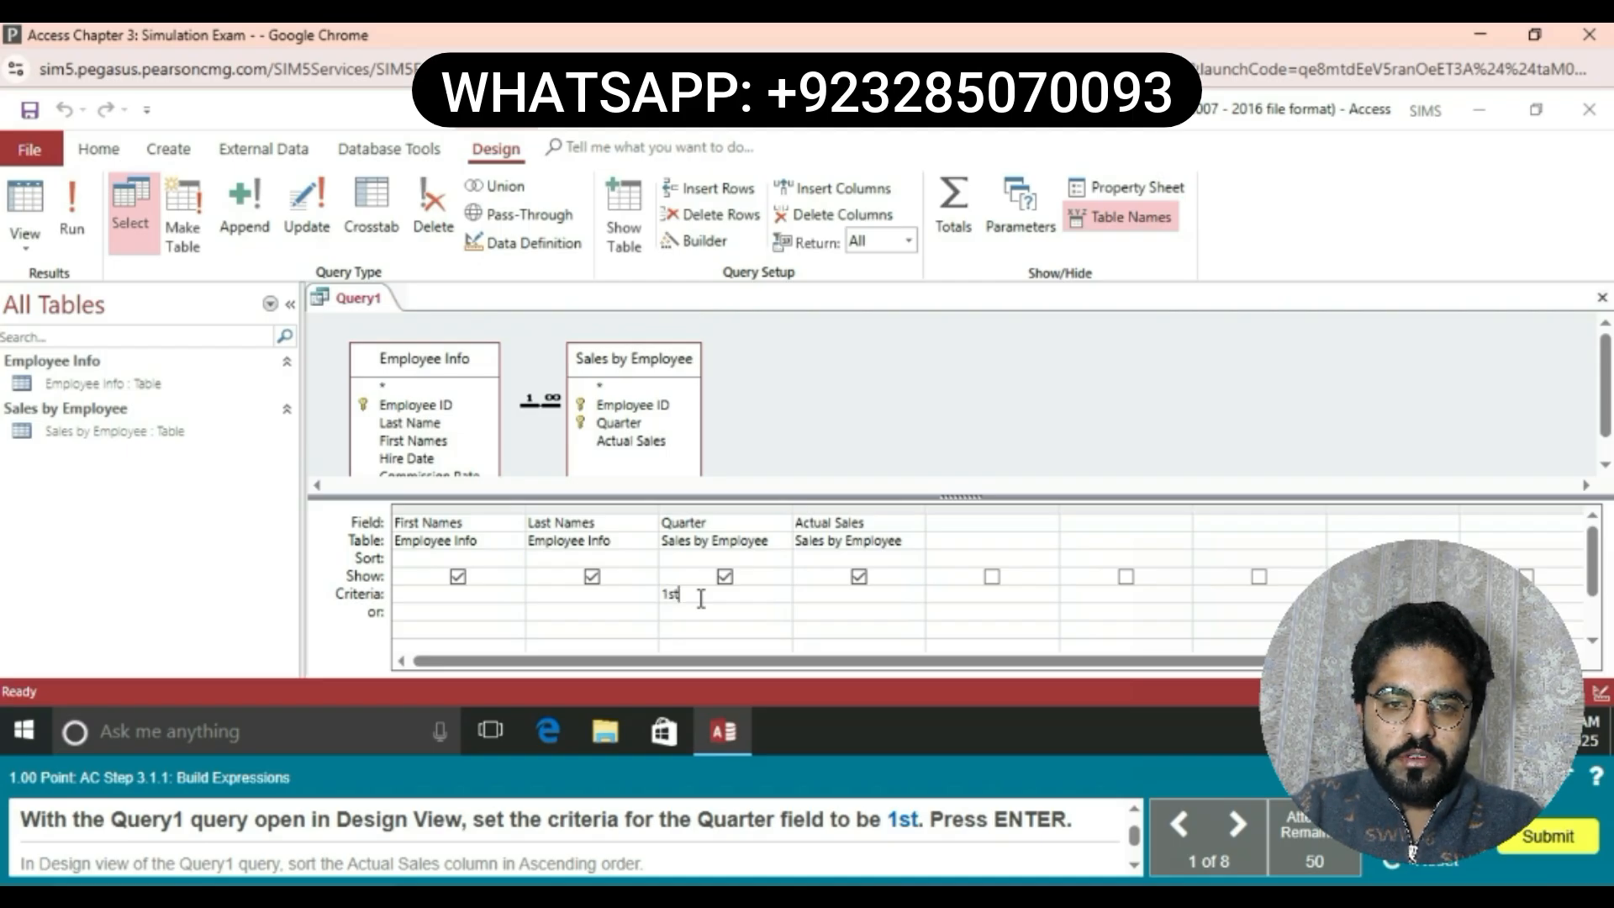
pyautogui.press('Return')
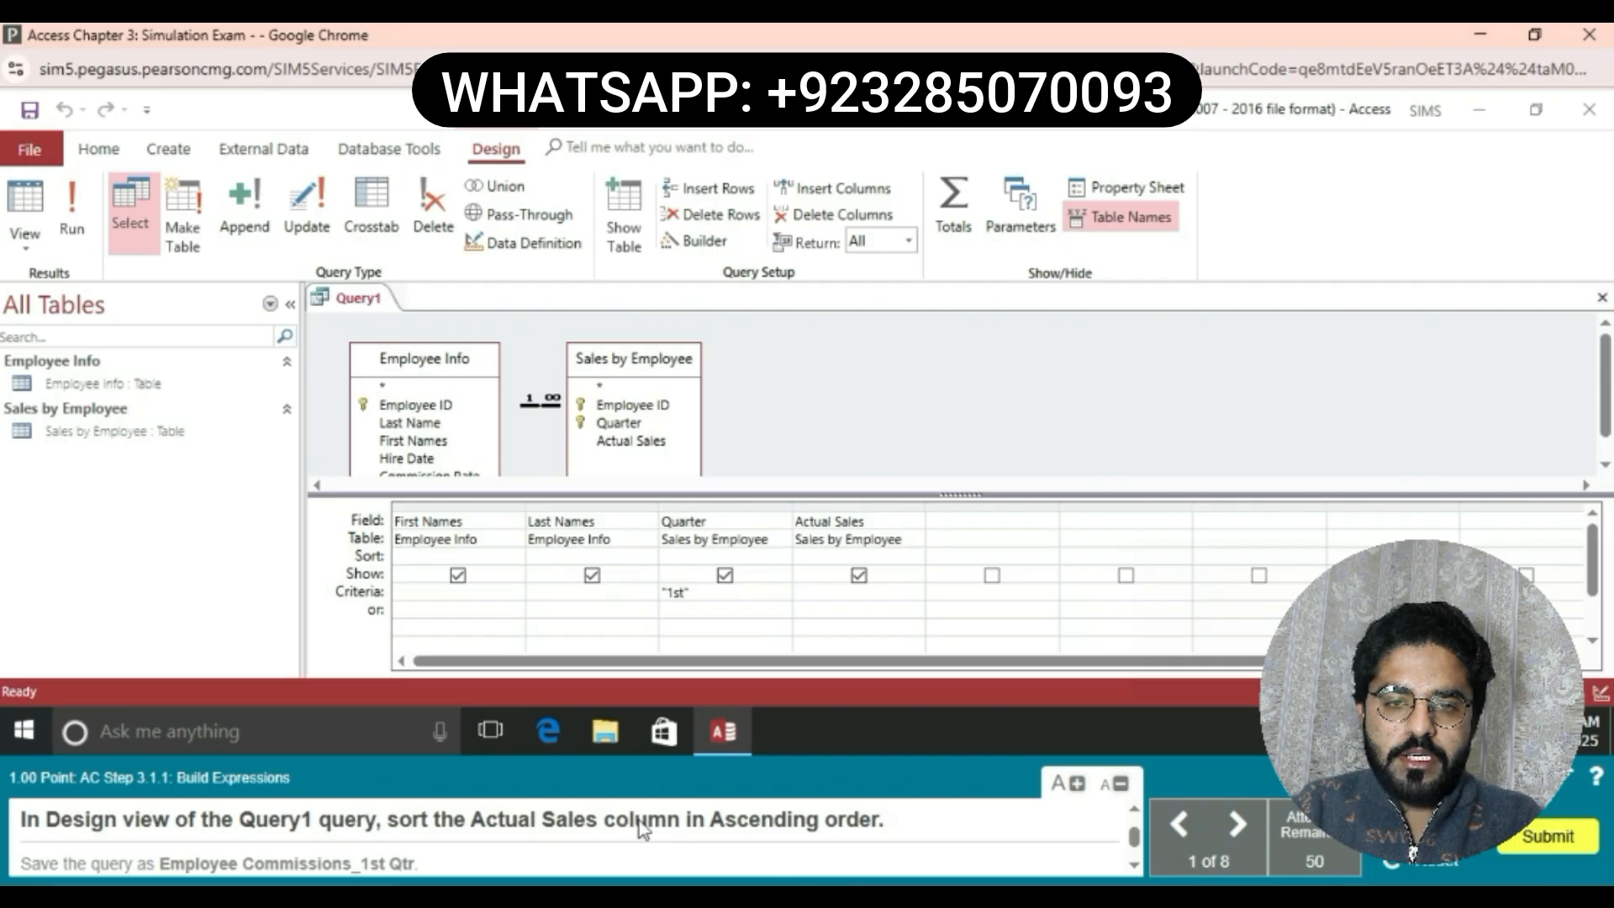
# Sort the Actual Sales column of the query in ascending order
pyautogui.click(892, 559)
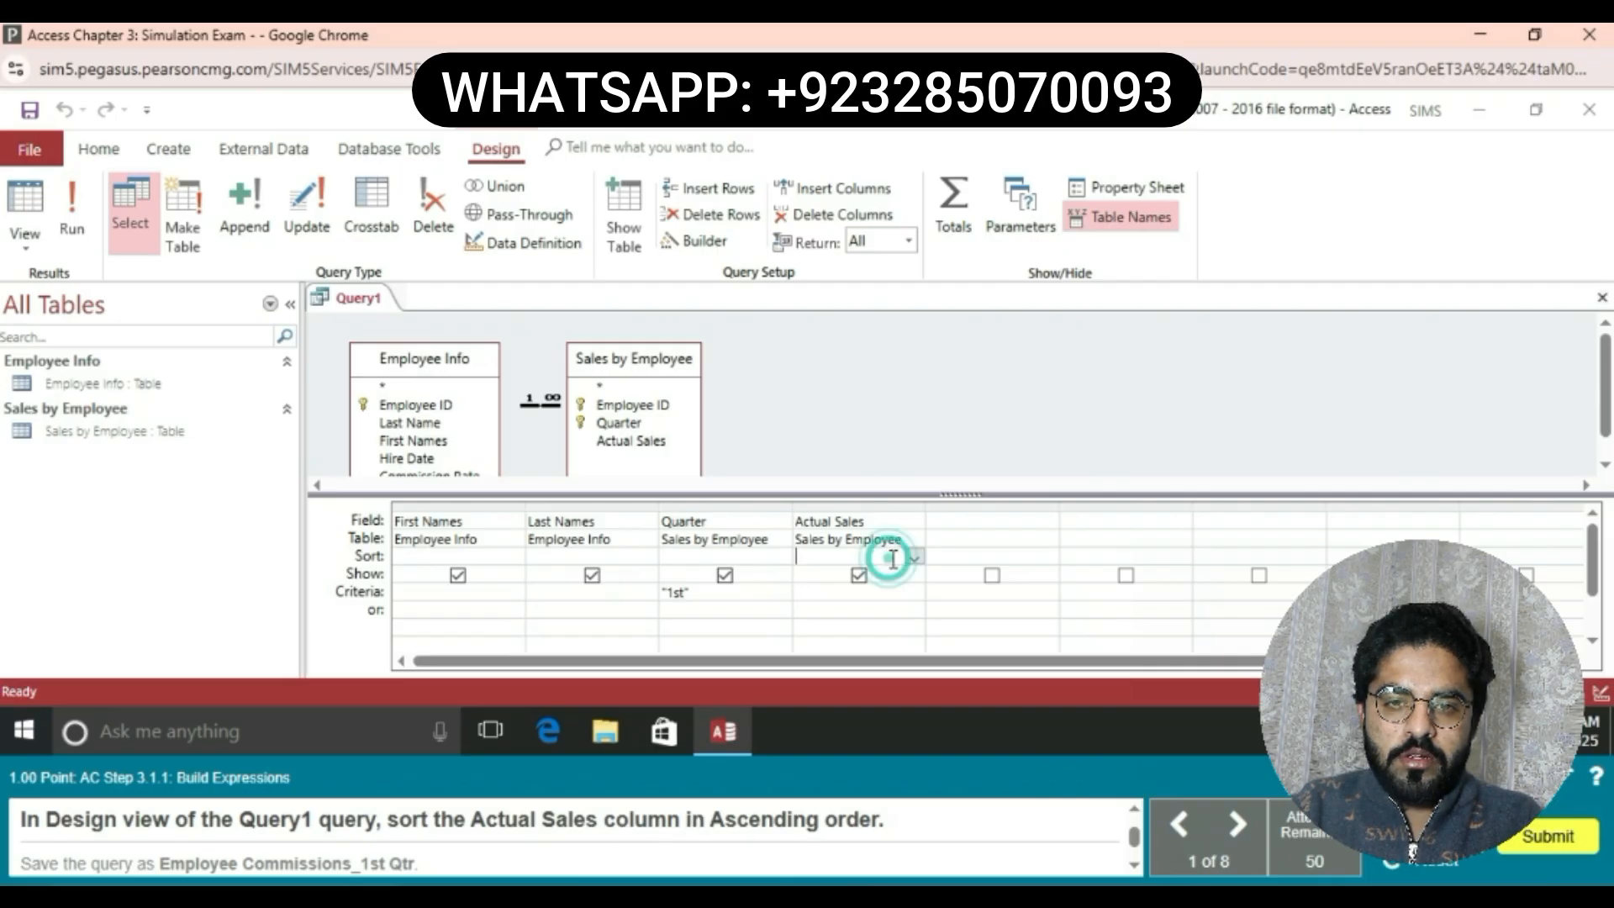
pyautogui.click(912, 557)
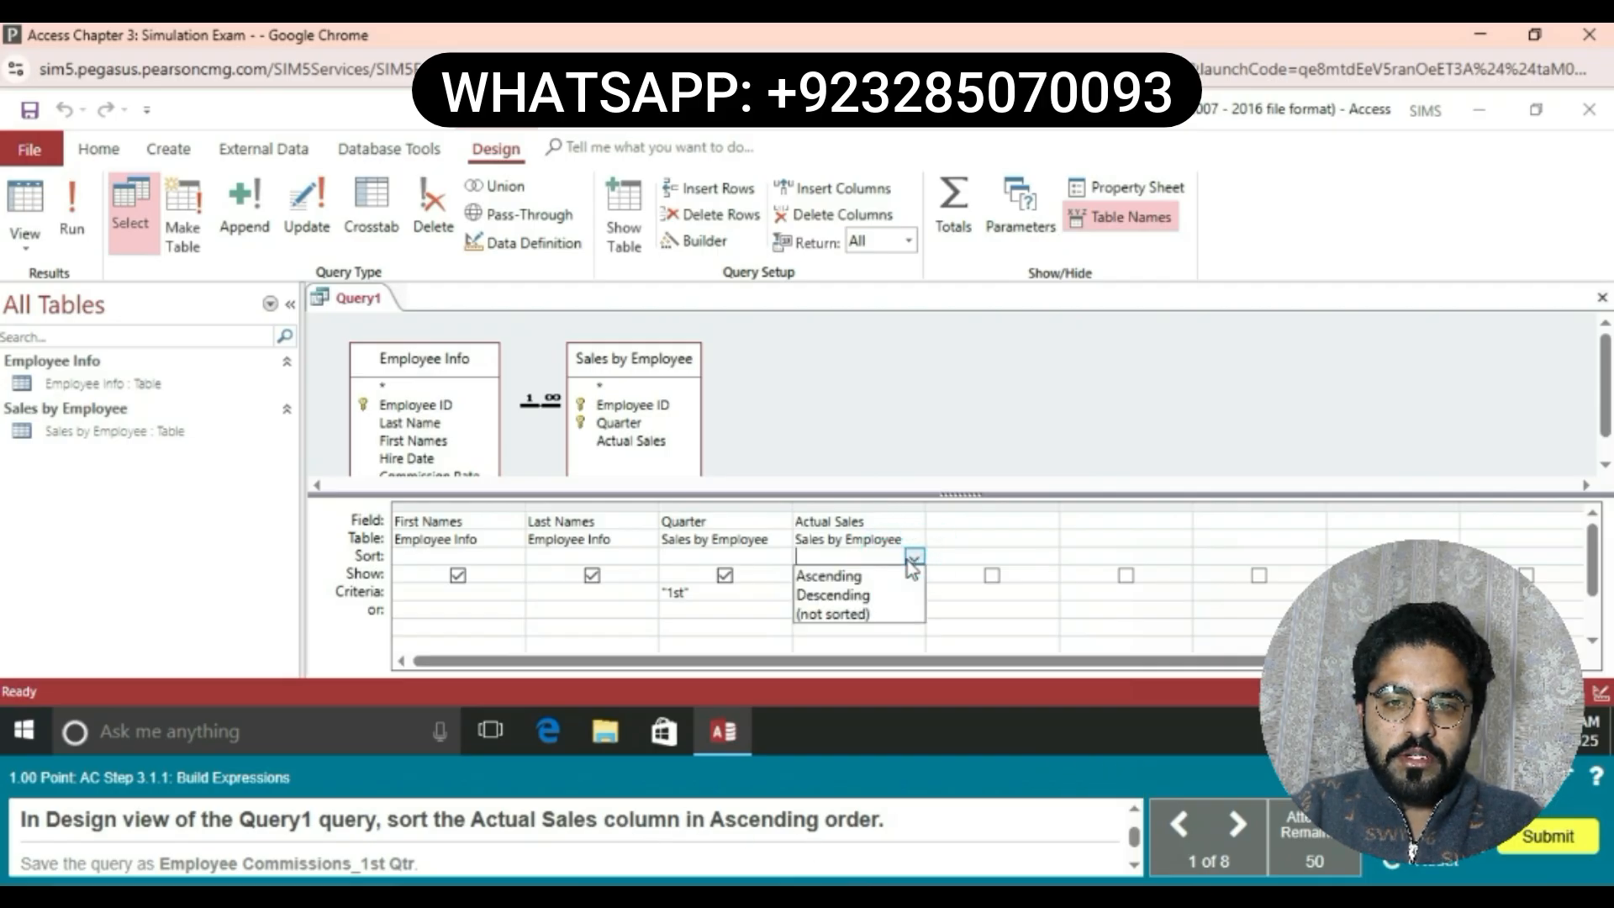
pyautogui.click(879, 582)
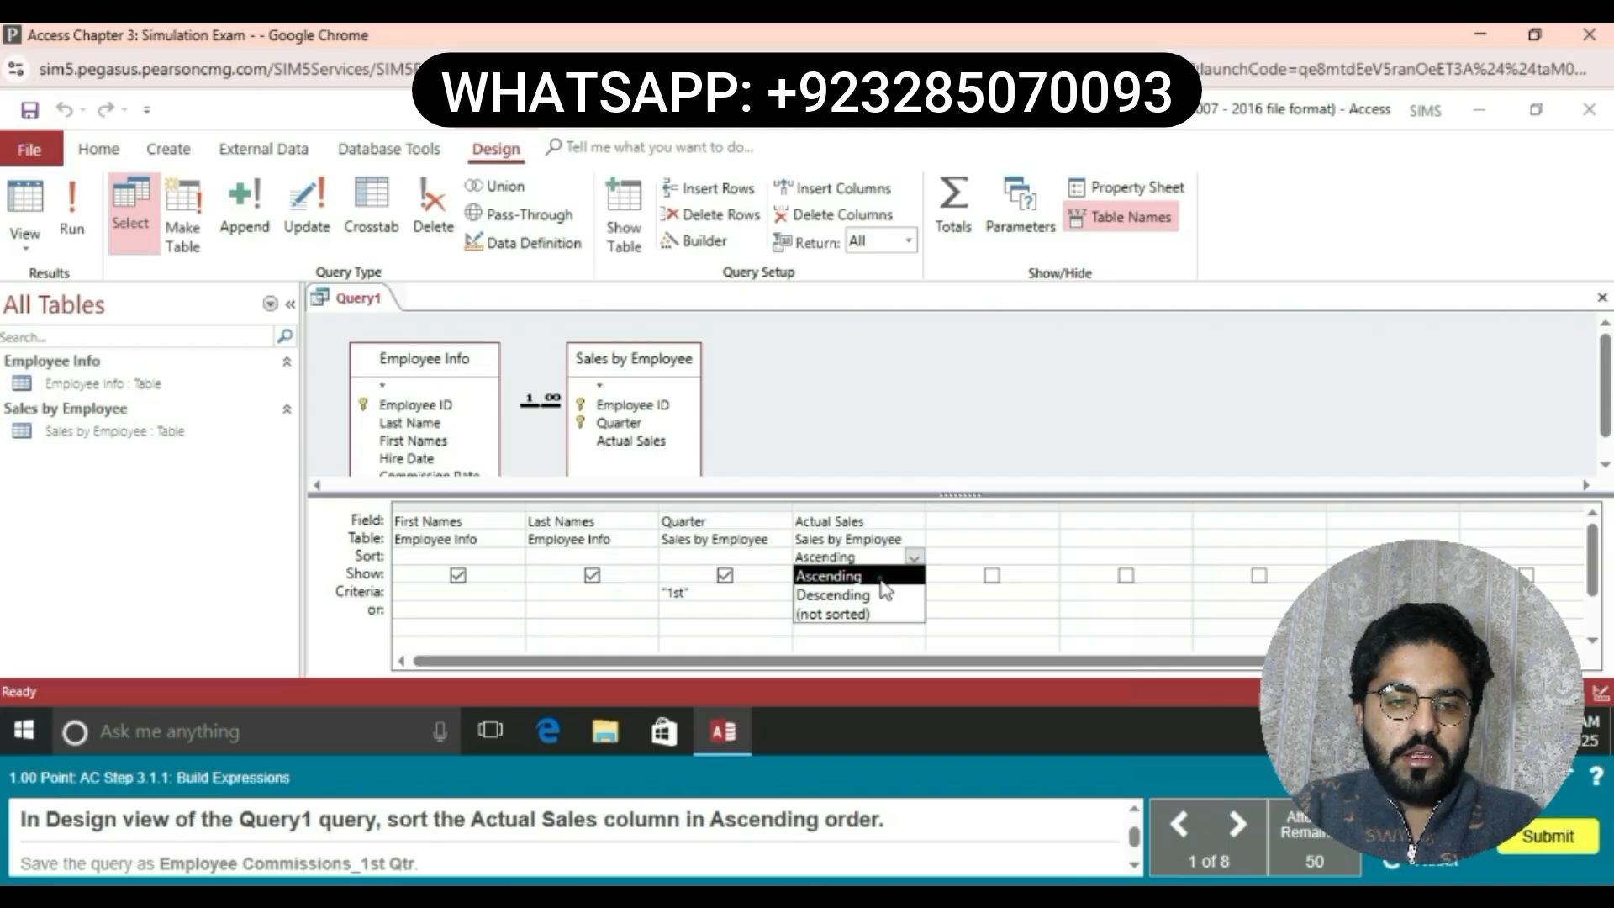
pyautogui.click(880, 578)
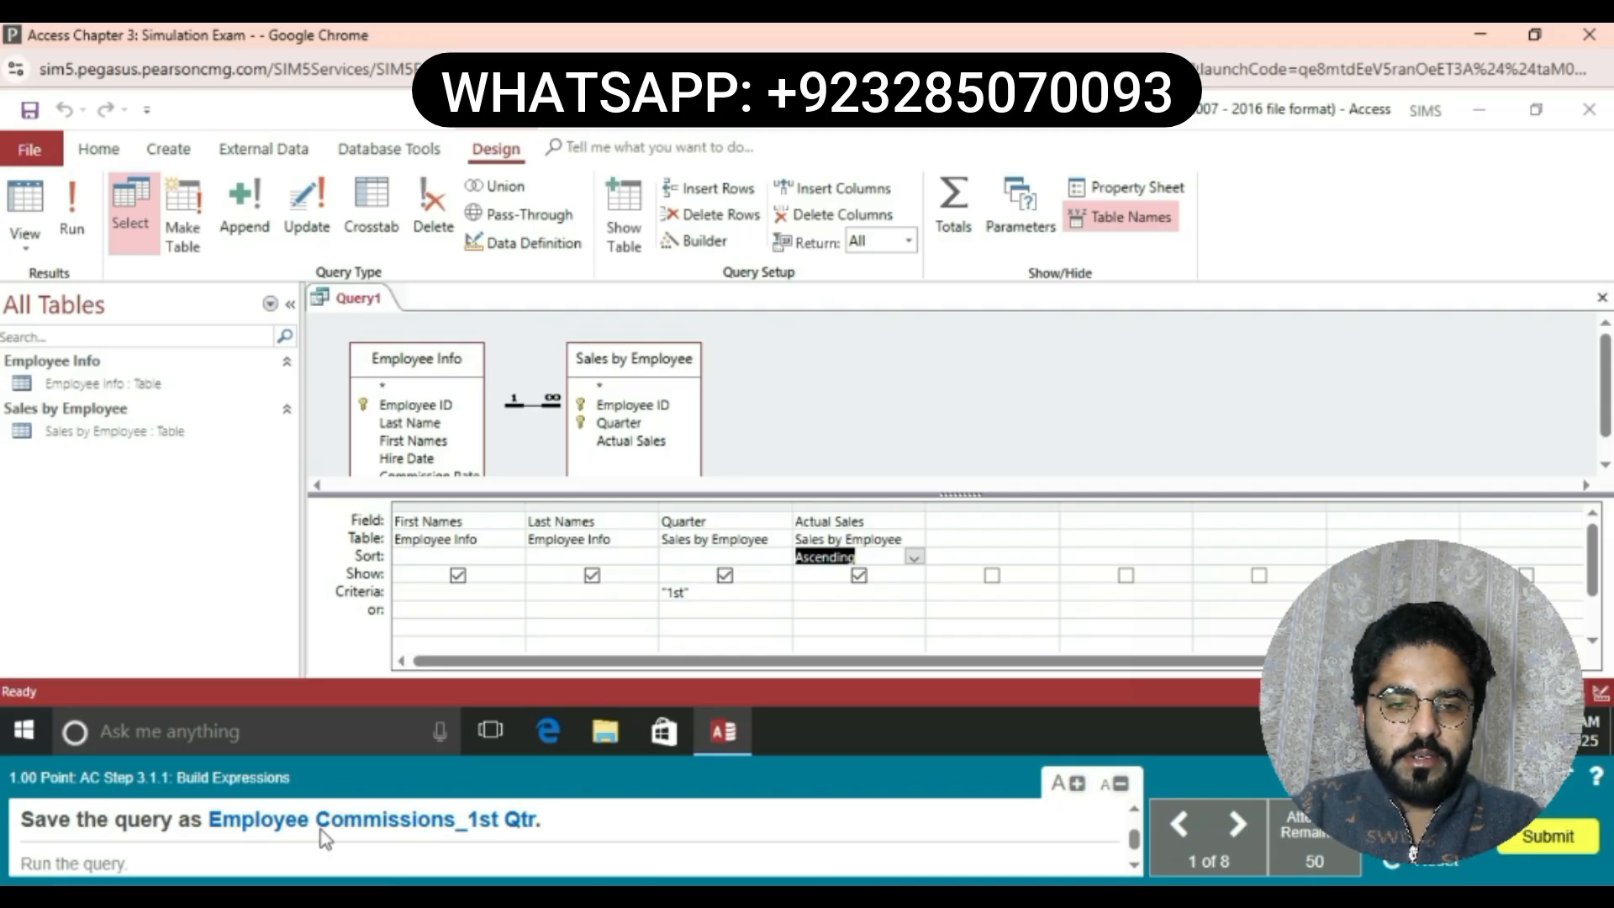
# Save the query as Employee Commissions_1st Qtr
pyautogui.rightClick(366, 296)
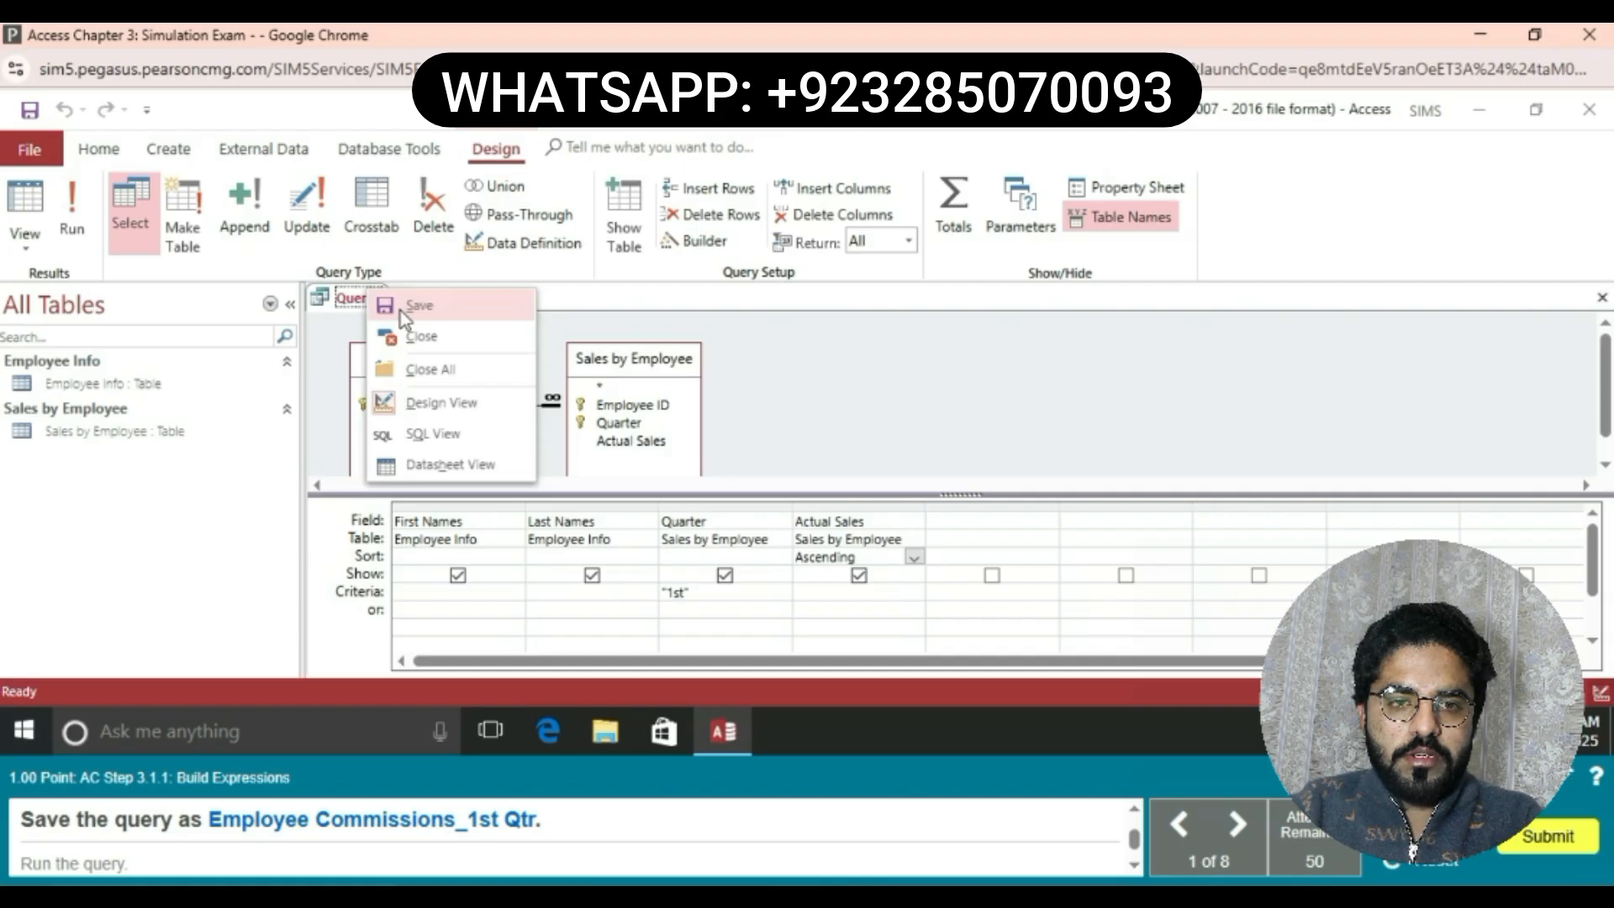
pyautogui.click(405, 306)
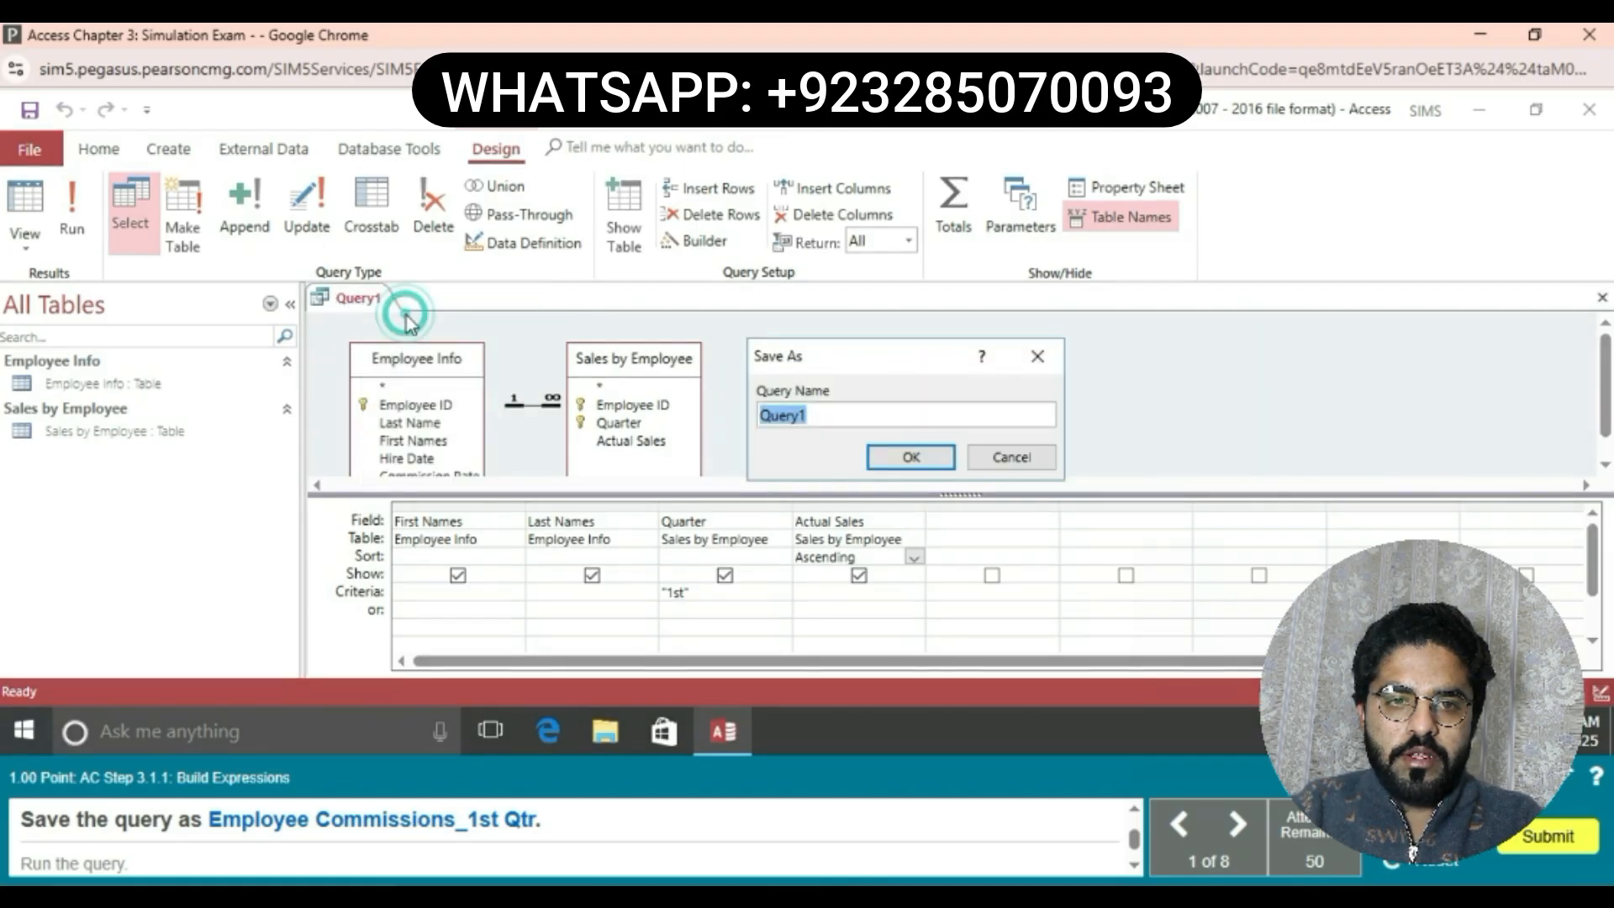
pyautogui.press('BackSpace')
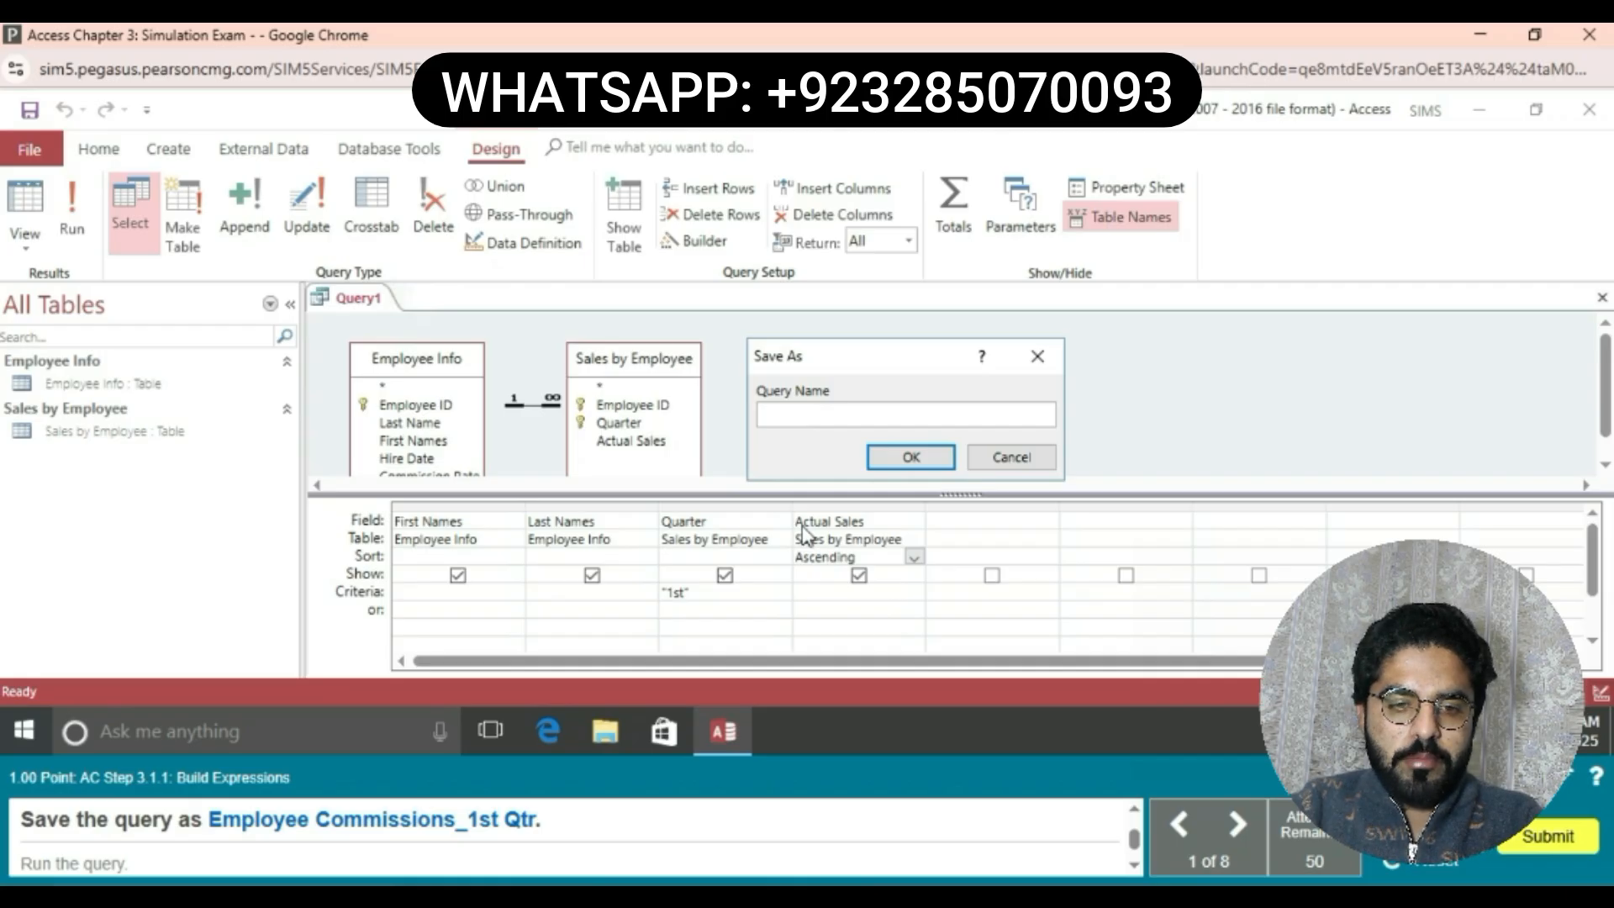
pyautogui.write('E')
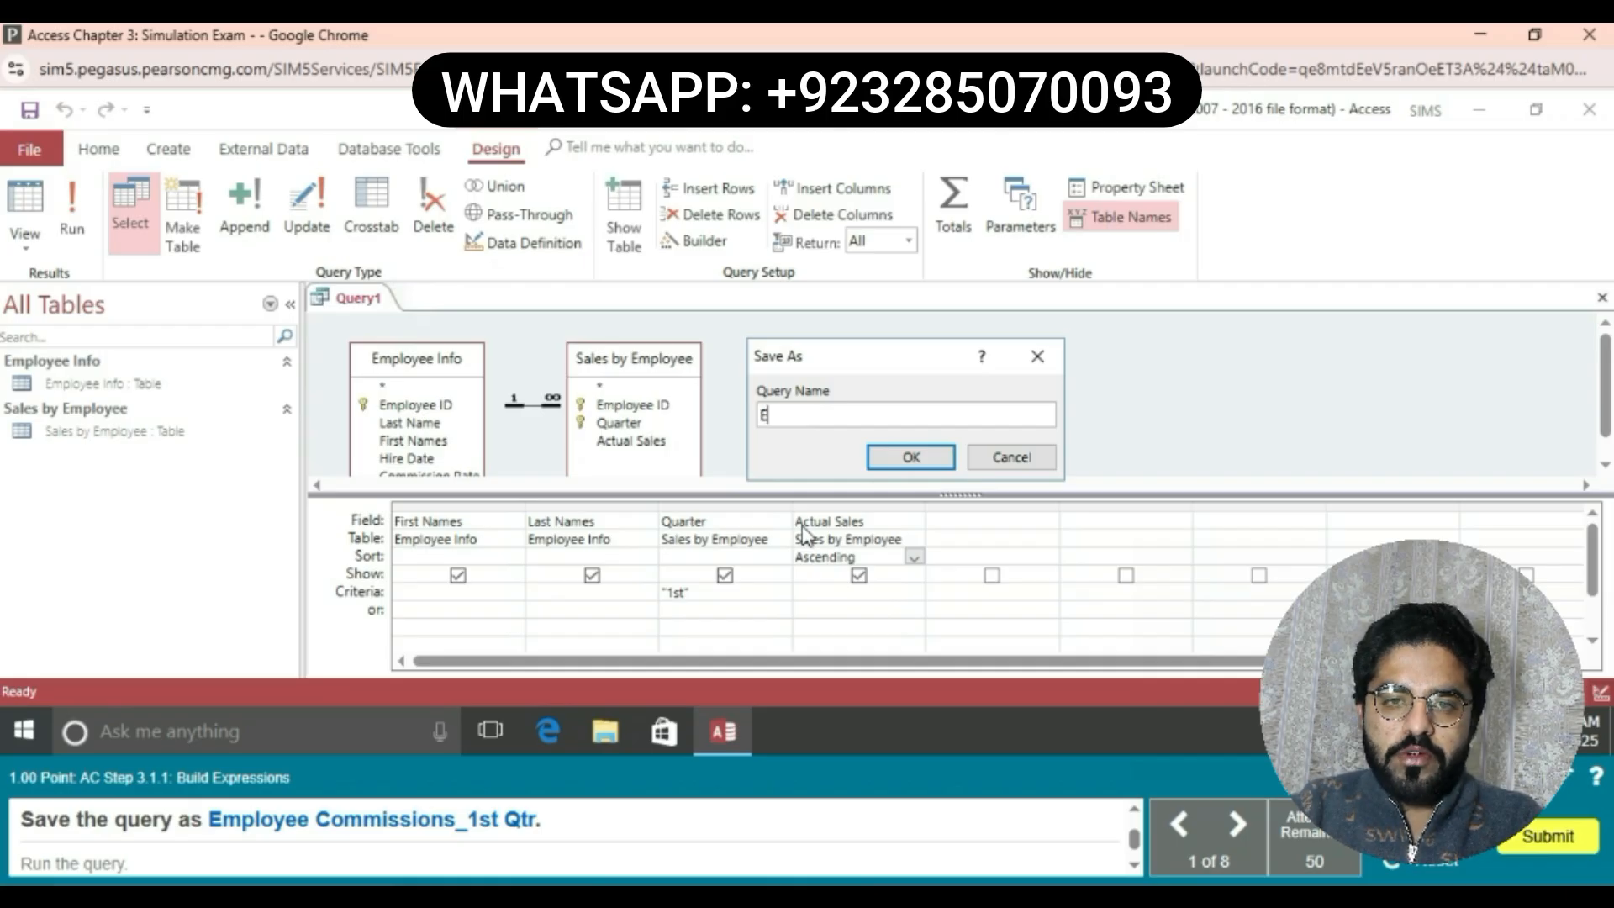
pyautogui.write('mployee')
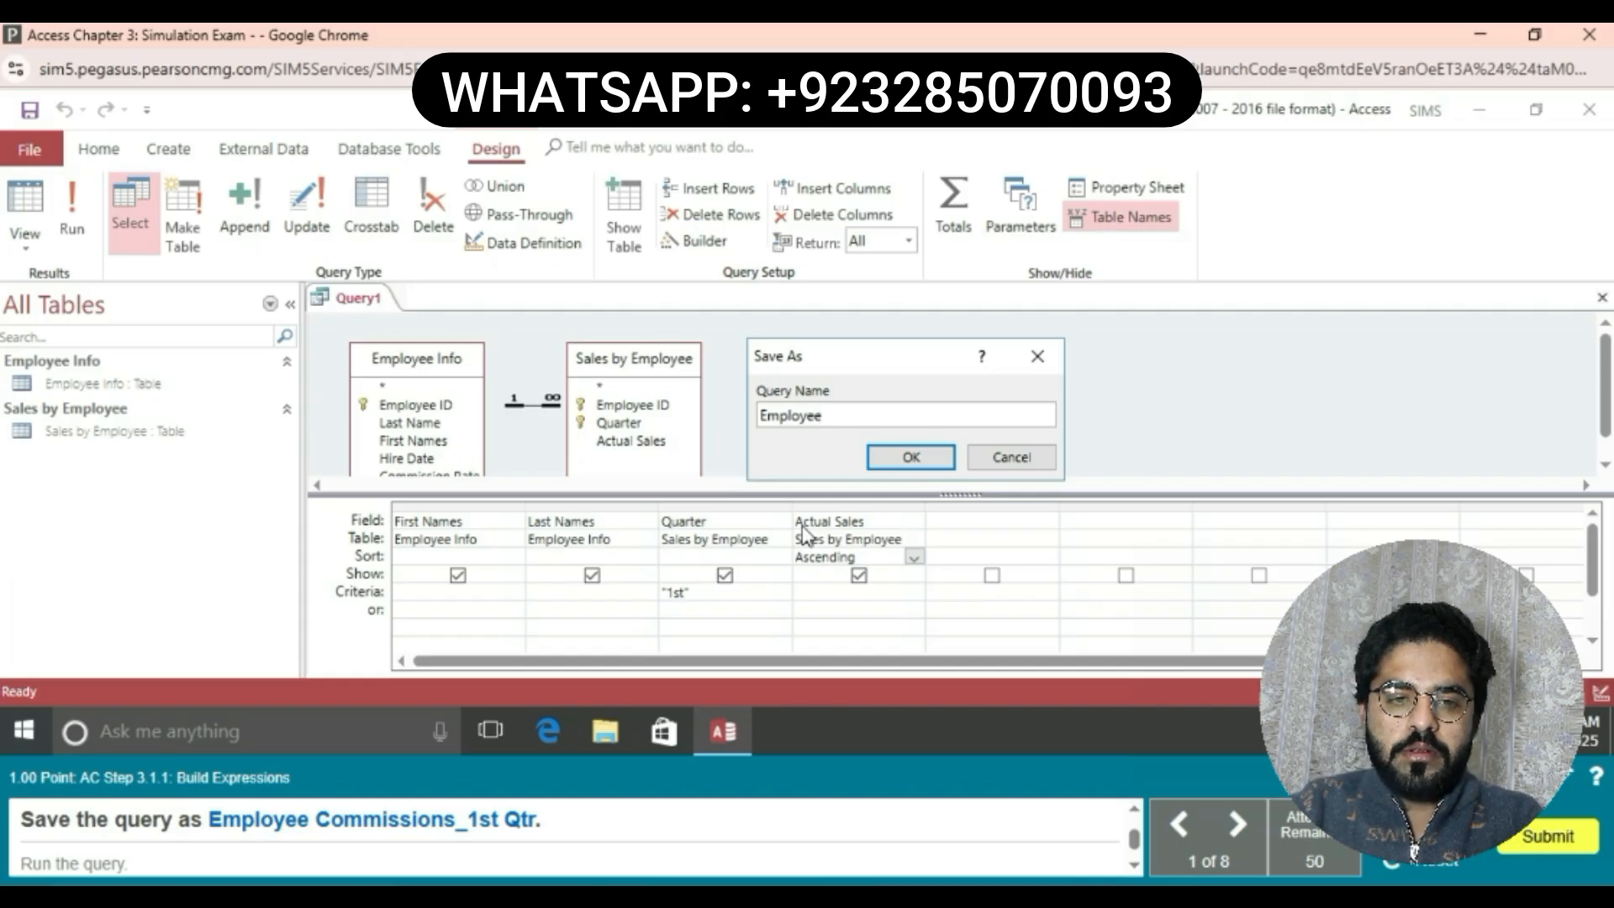
pyautogui.write(' C')
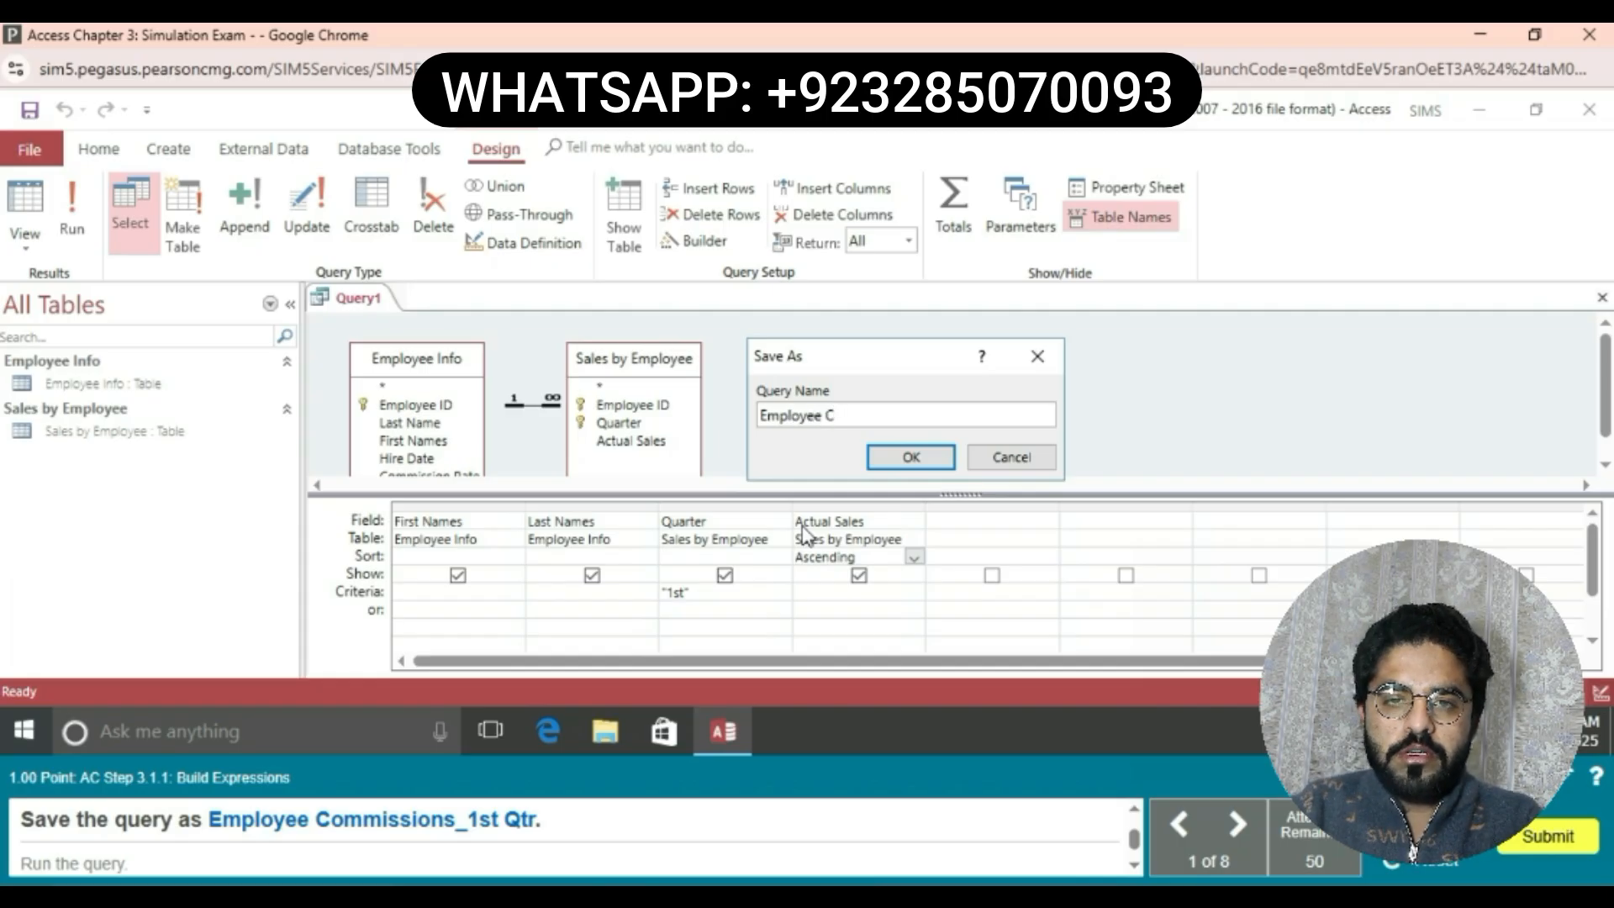
pyautogui.write('omm')
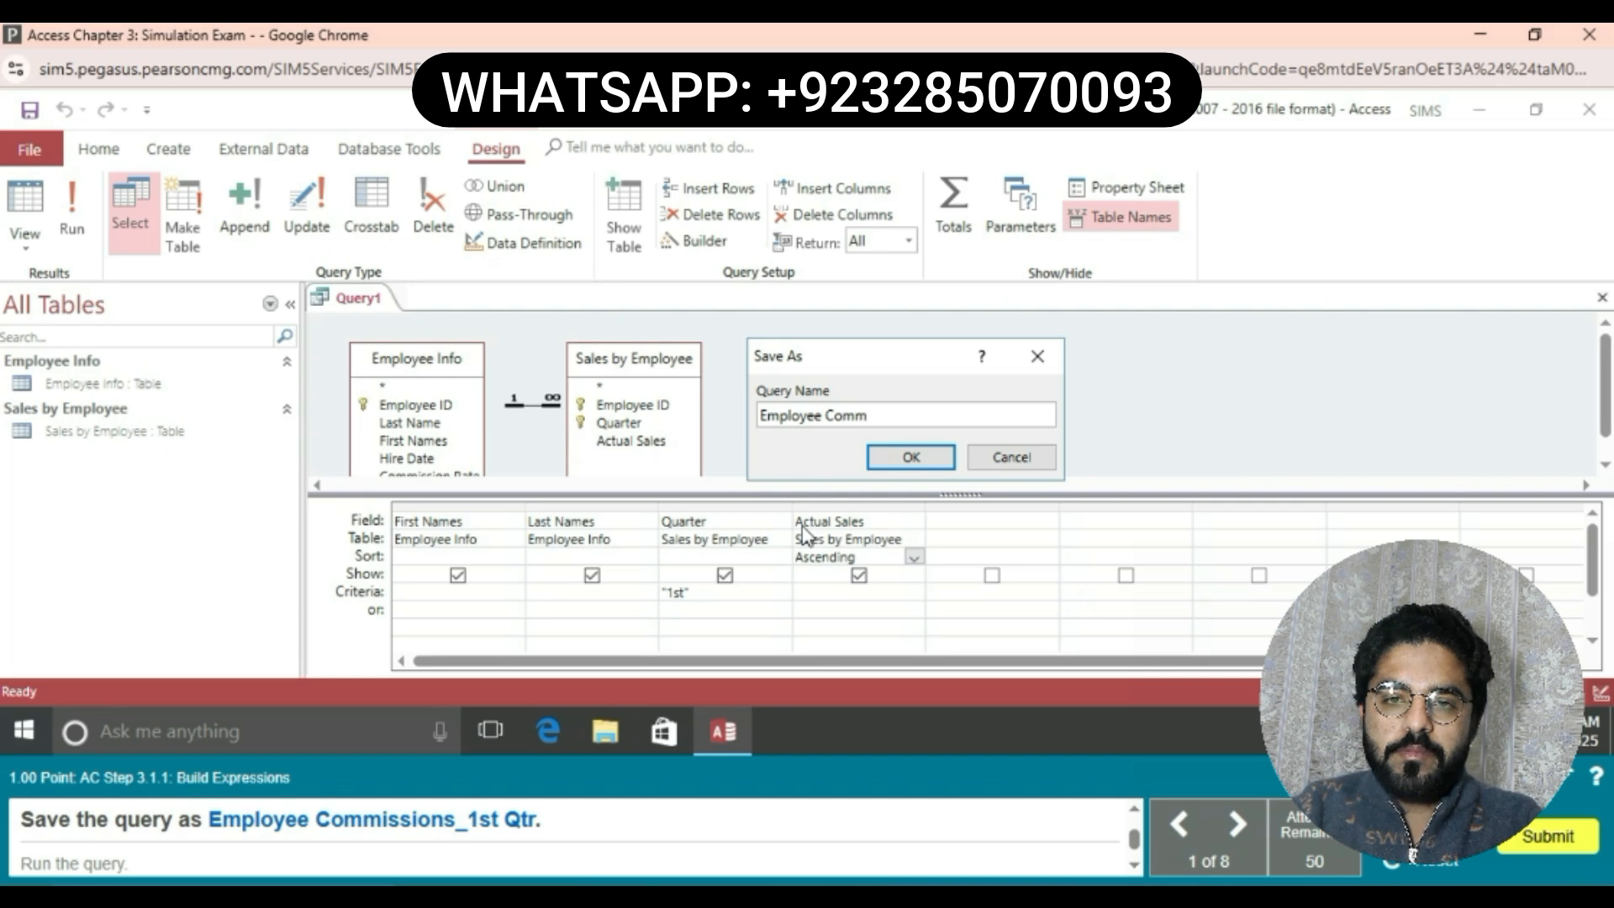
pyautogui.write('issions')
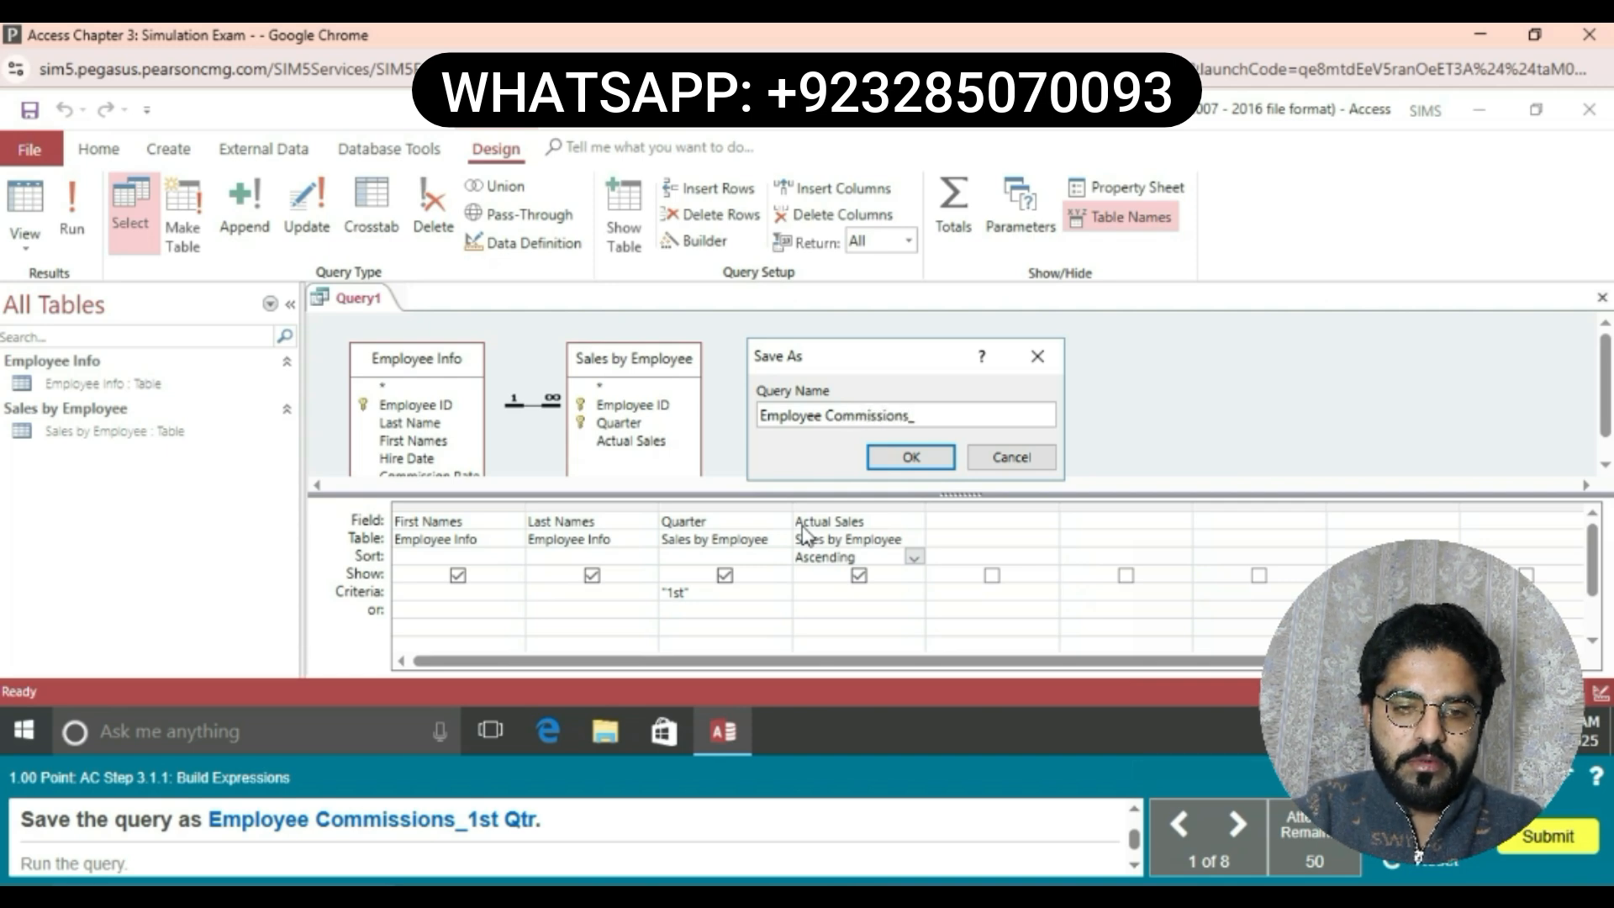
pyautogui.write('_1')
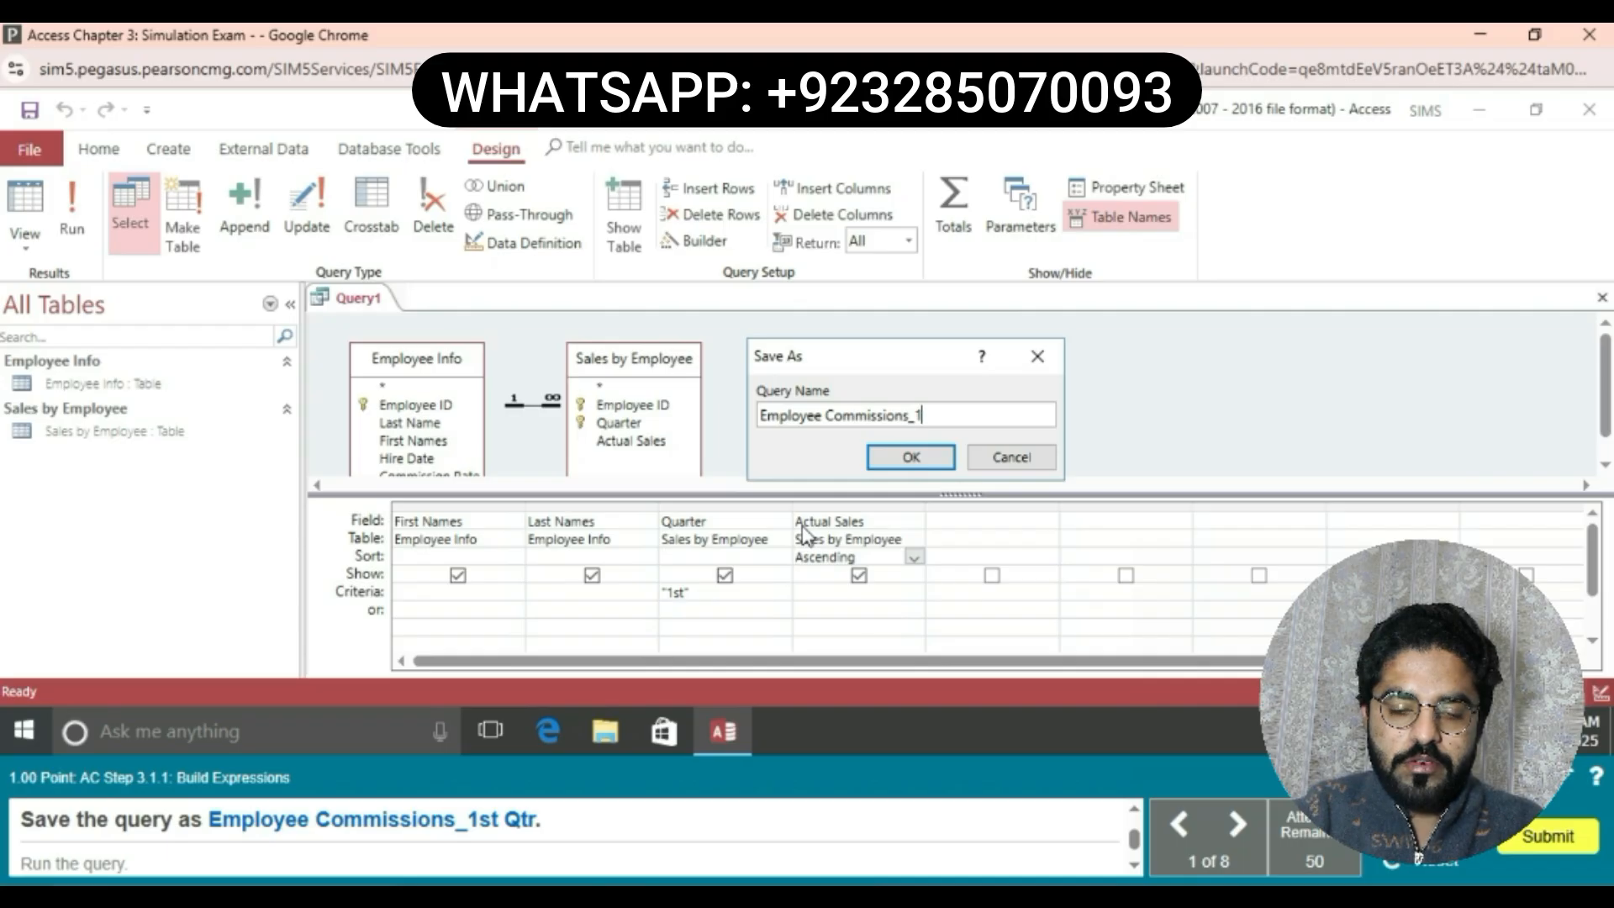
pyautogui.write('st')
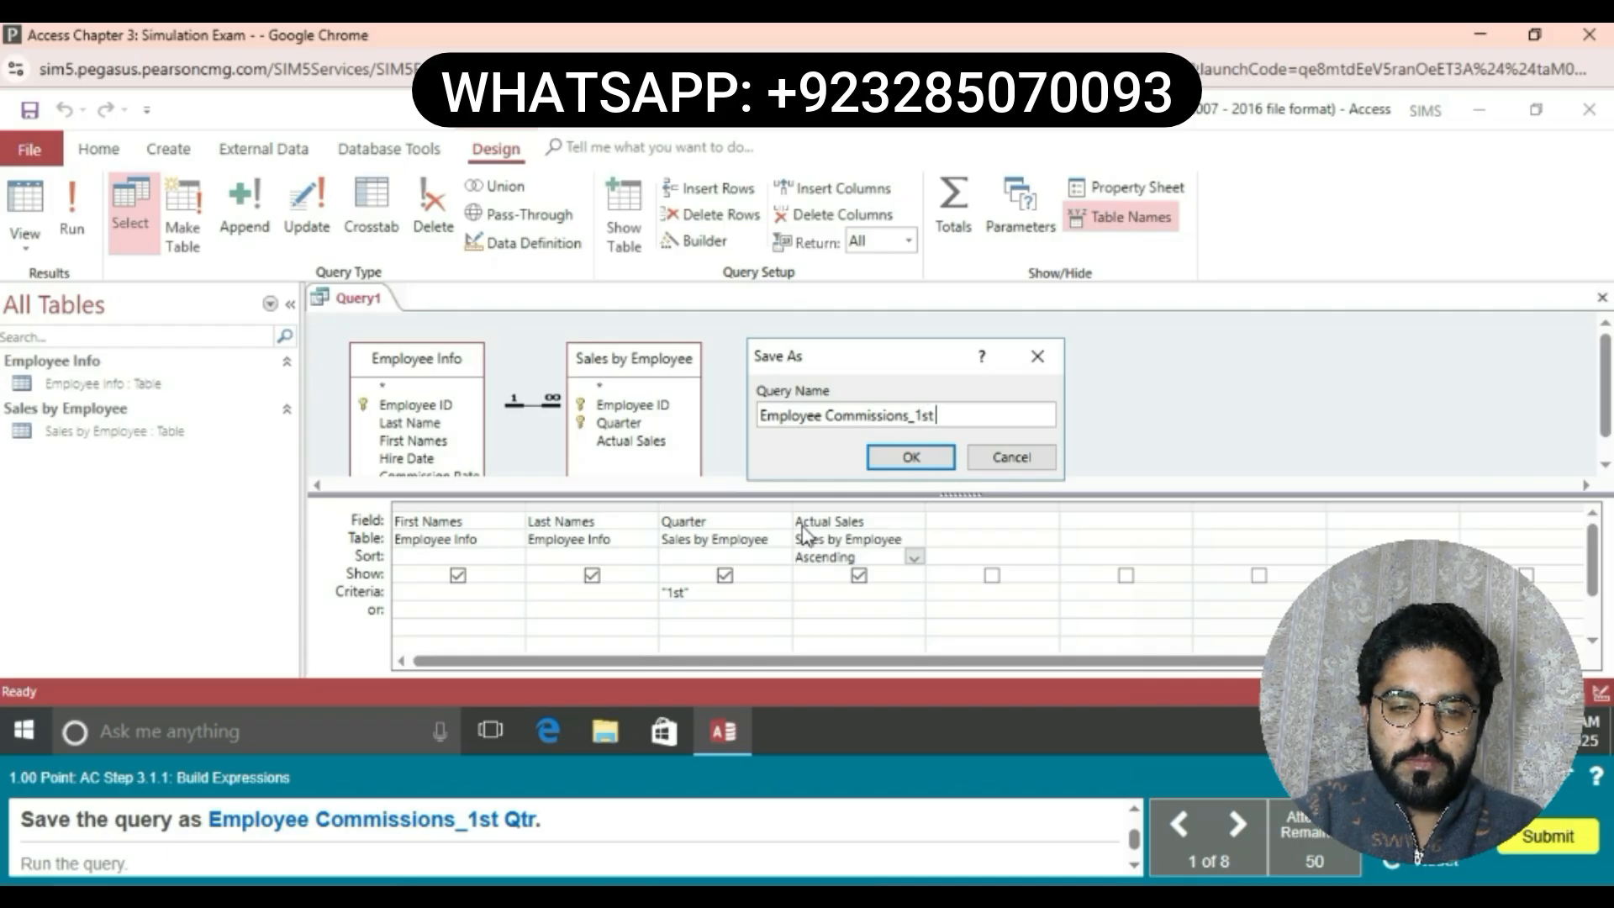
pyautogui.write(' Q')
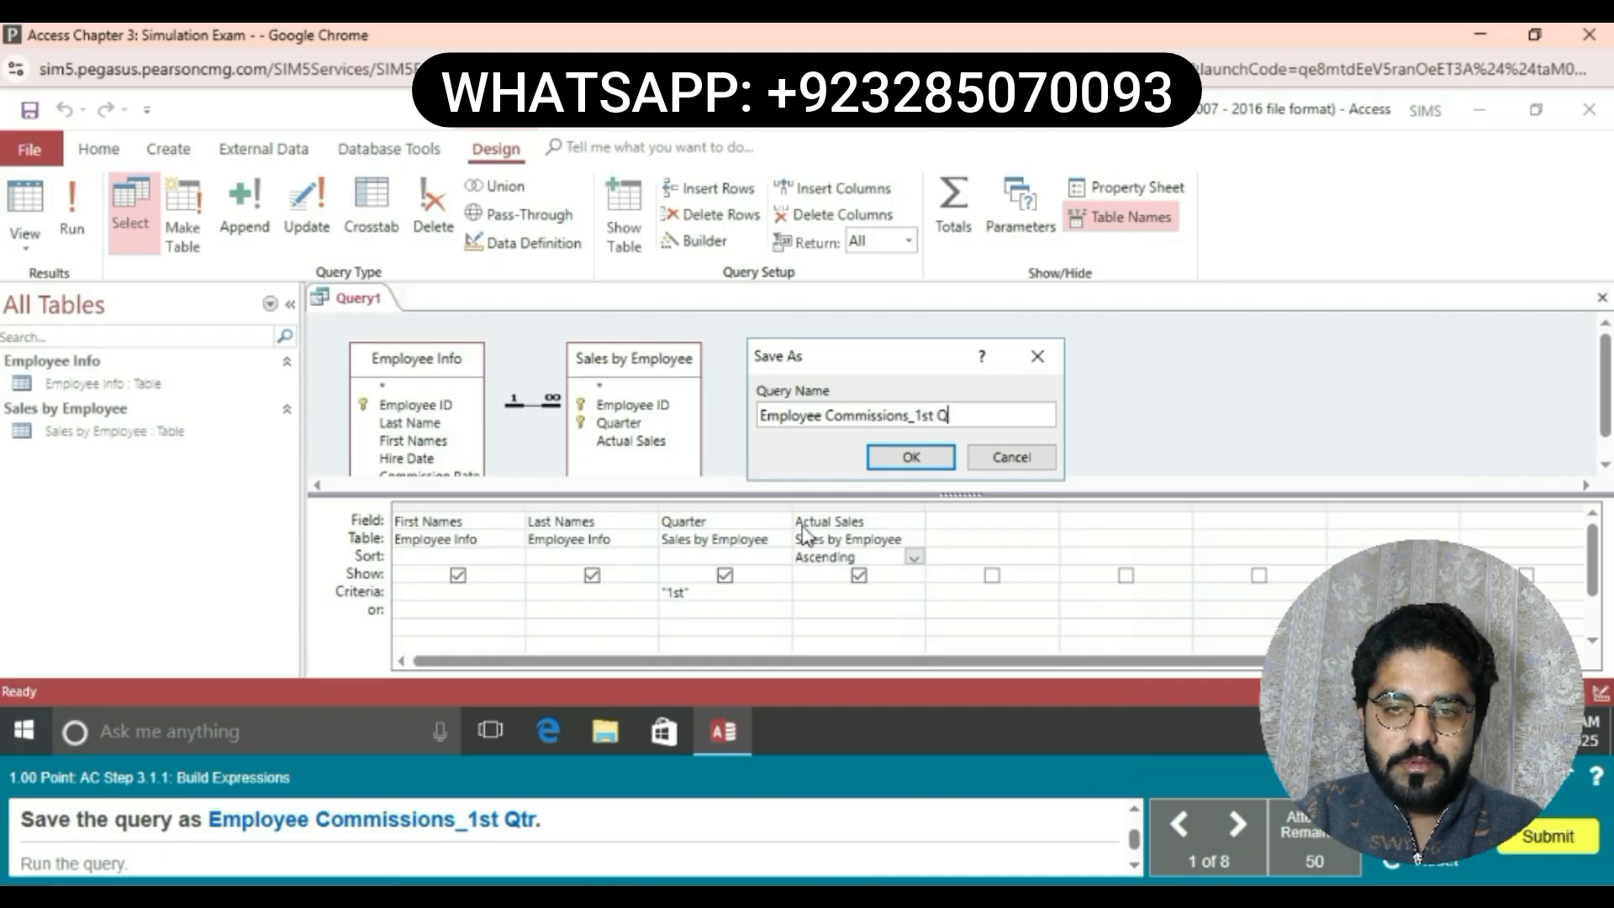
pyautogui.write('tr')
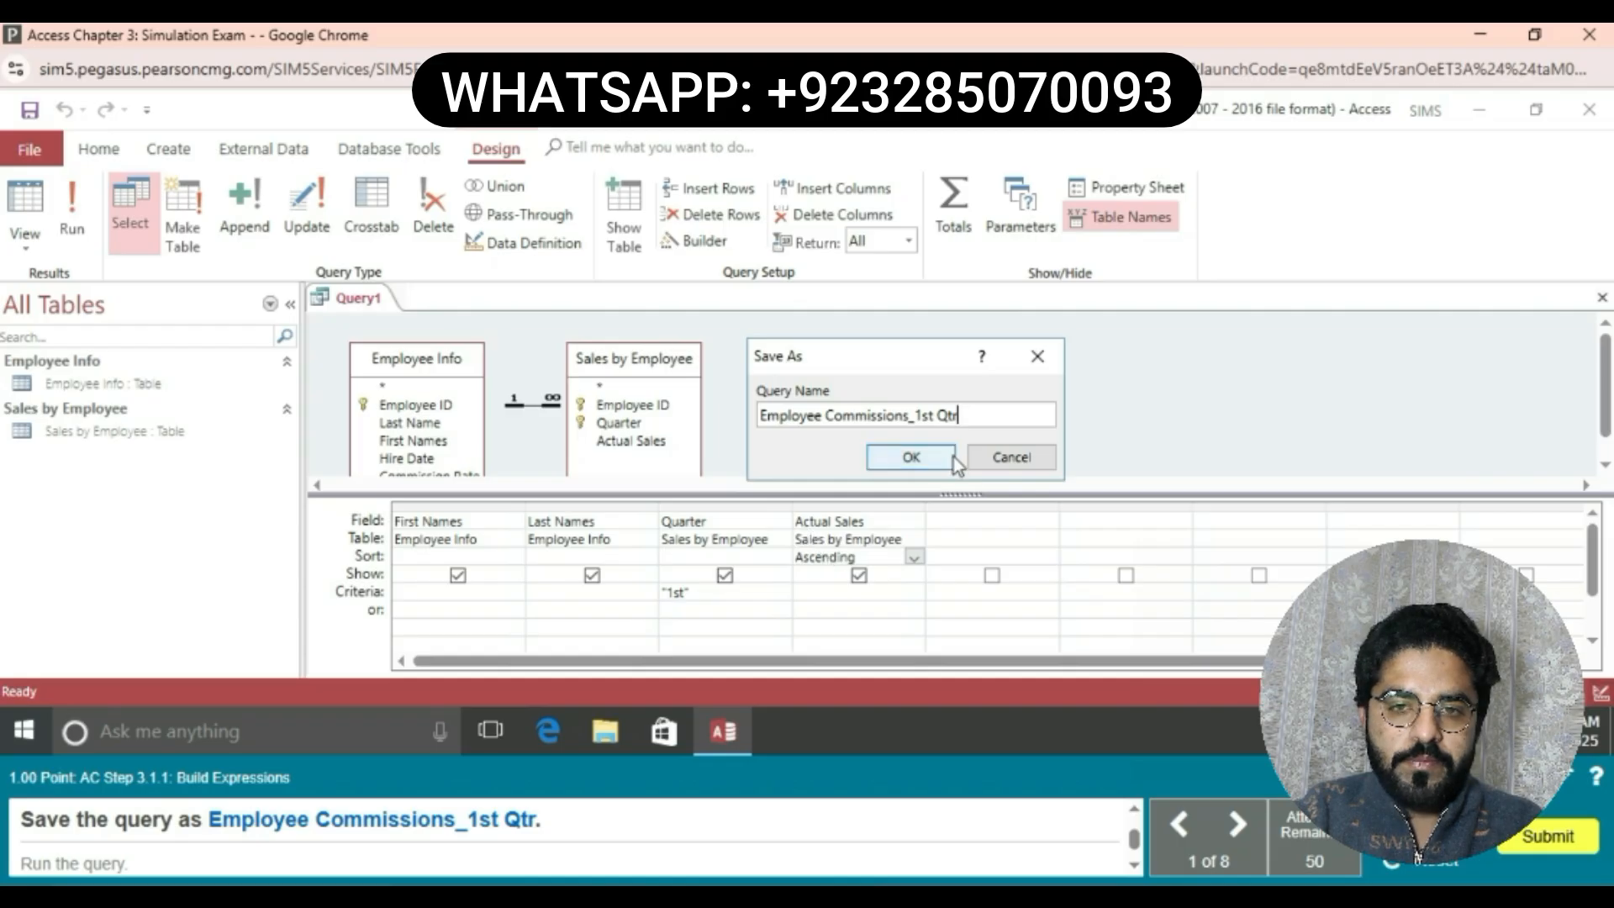
pyautogui.click(953, 456)
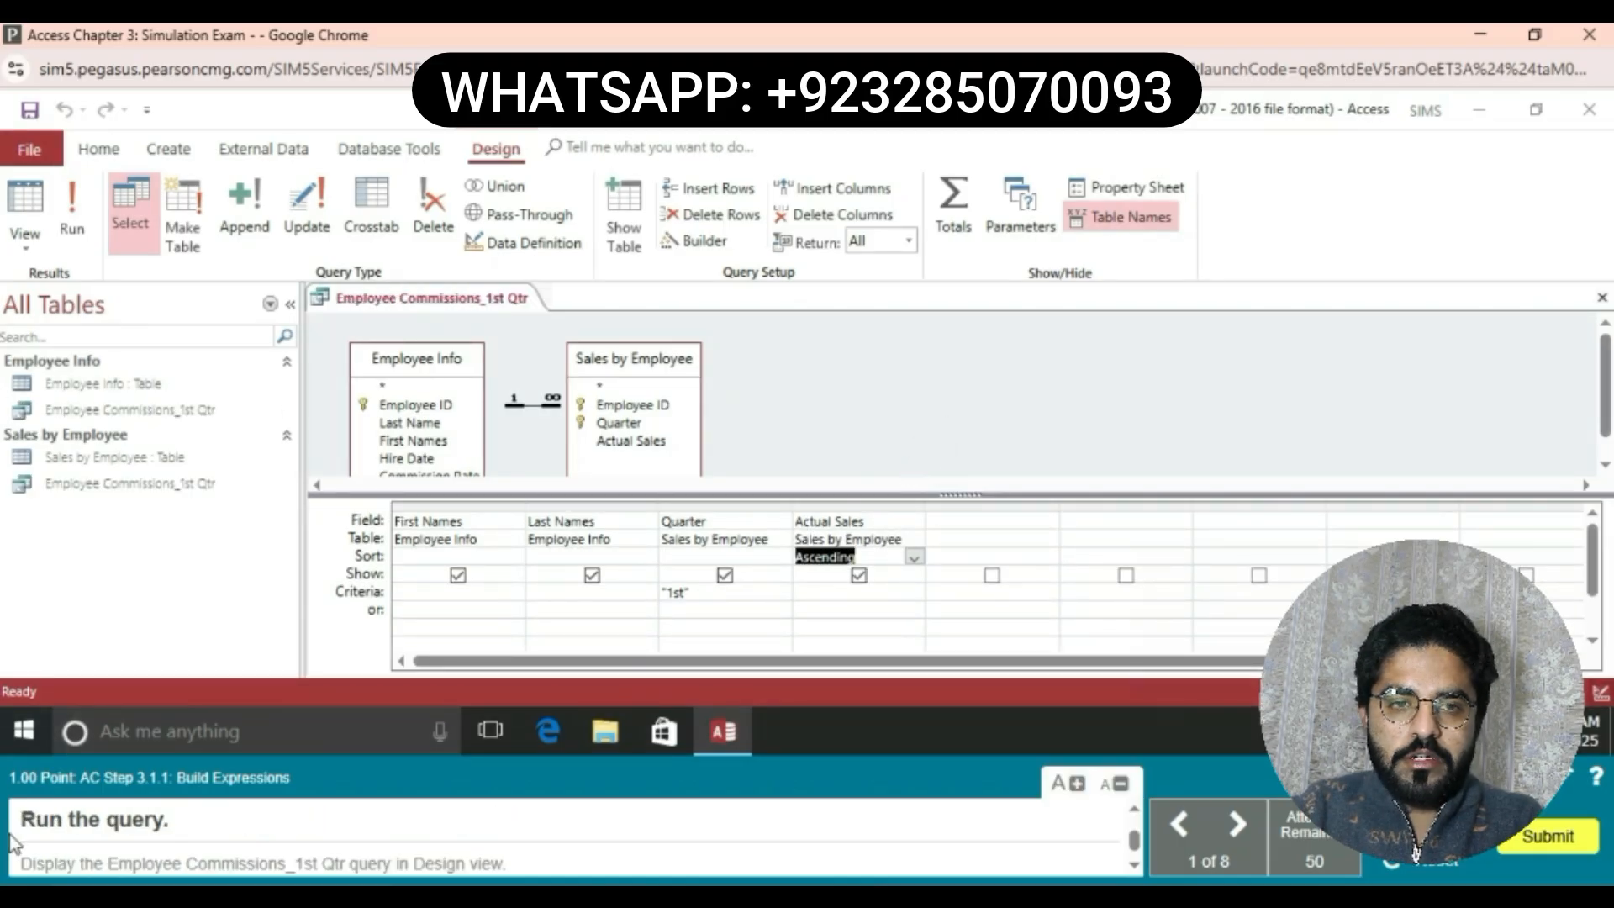
# Run the Employee Commissions_1st Qtr query and return it to Design view
pyautogui.click(70, 206)
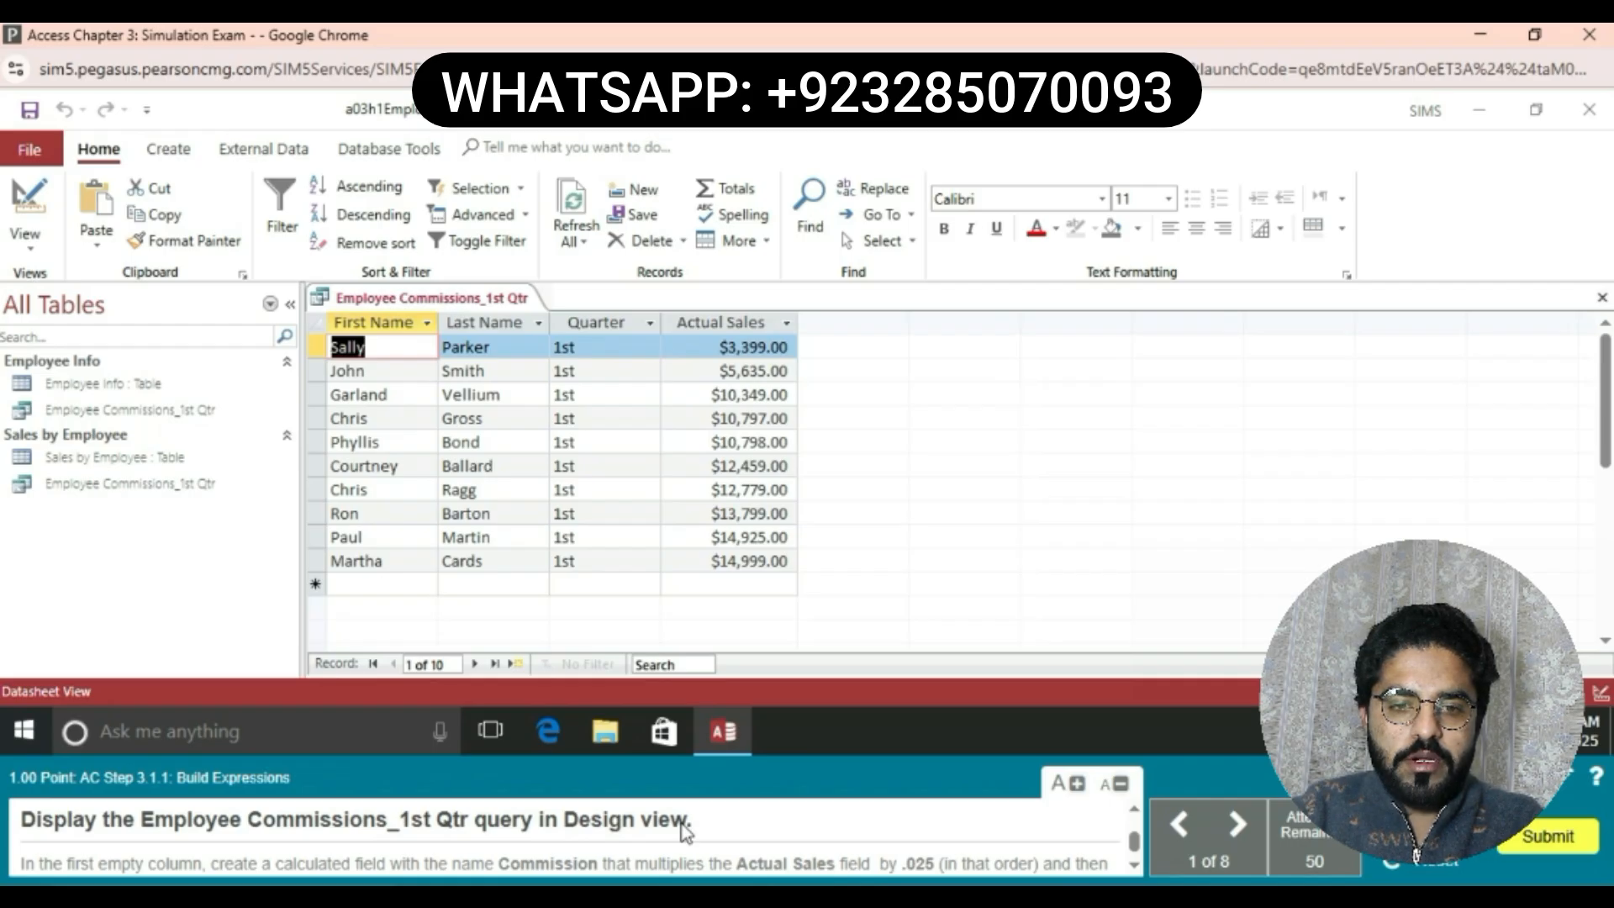
pyautogui.click(461, 299)
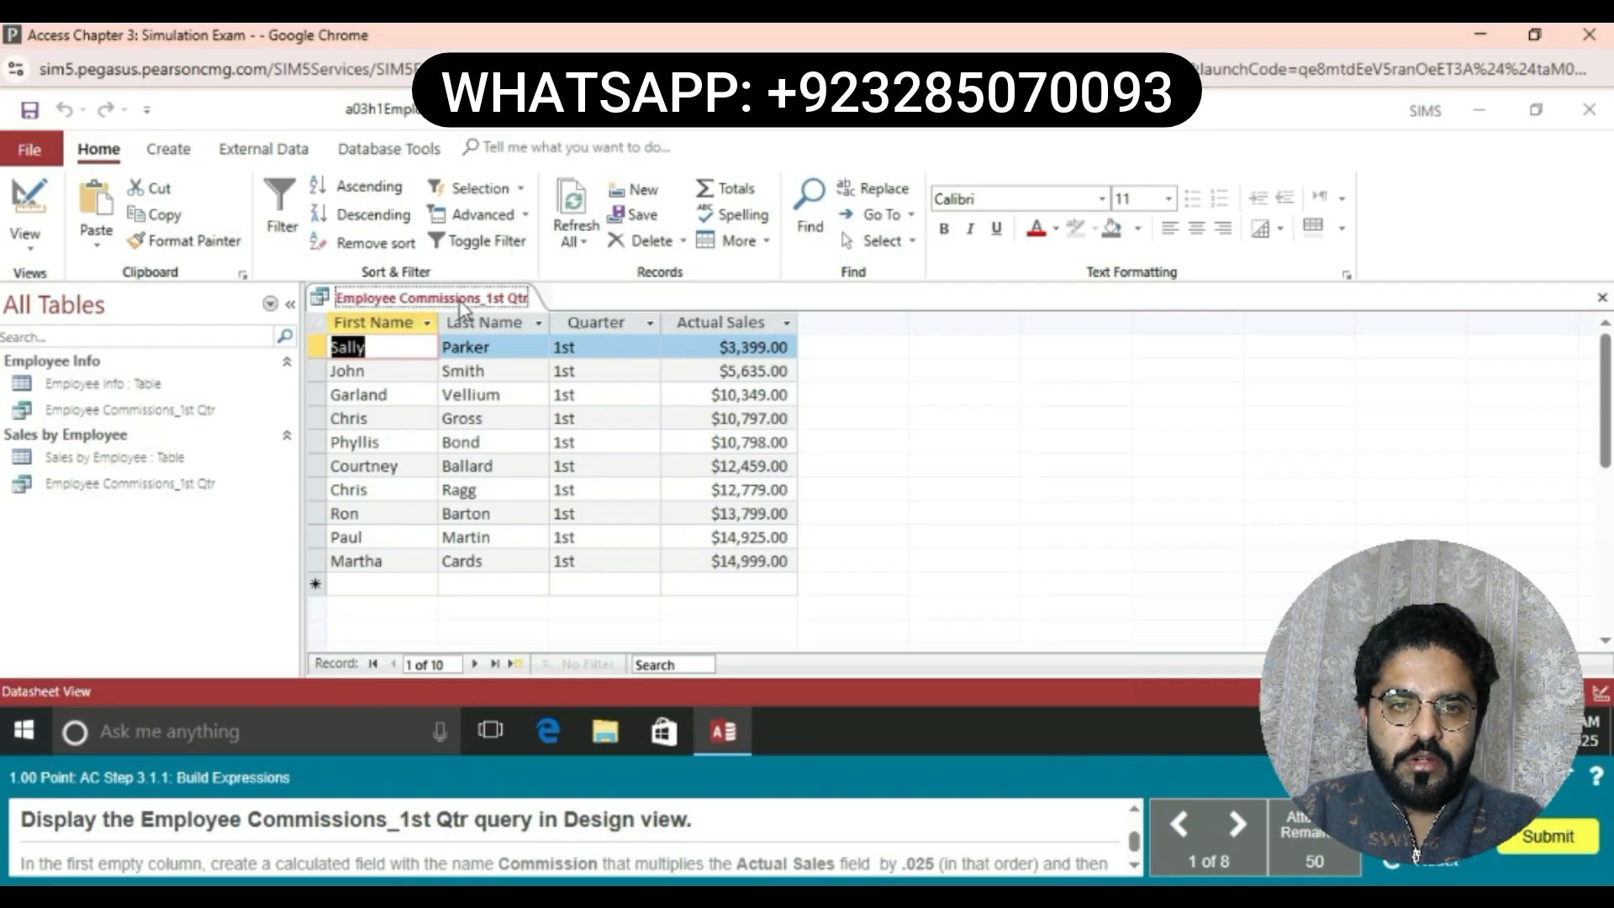
pyautogui.rightClick(460, 301)
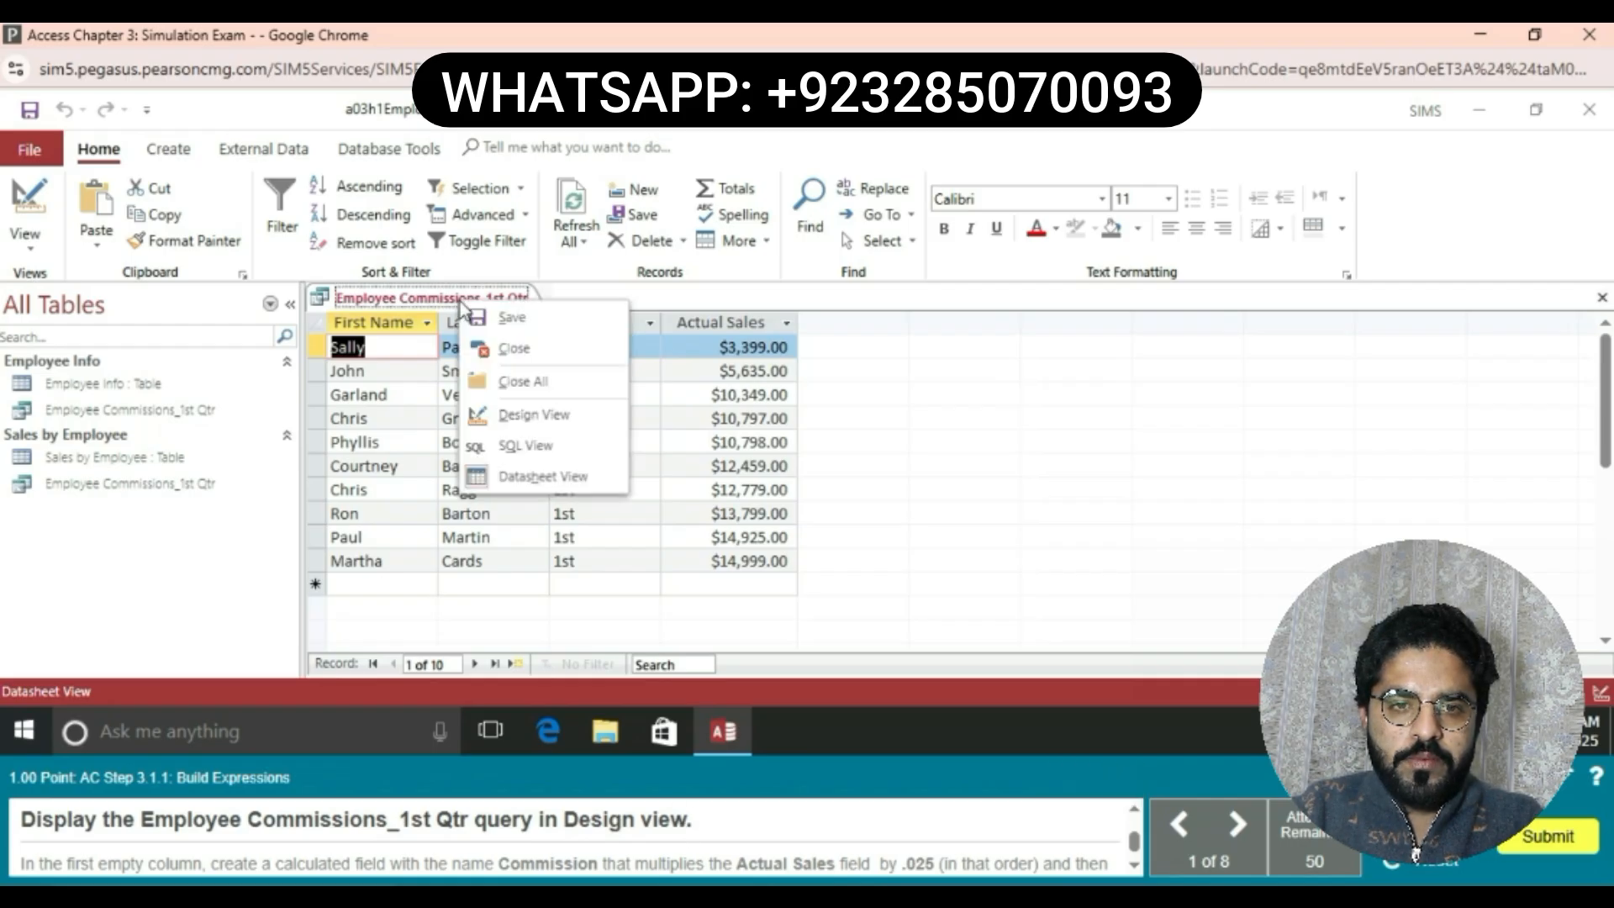
pyautogui.click(533, 420)
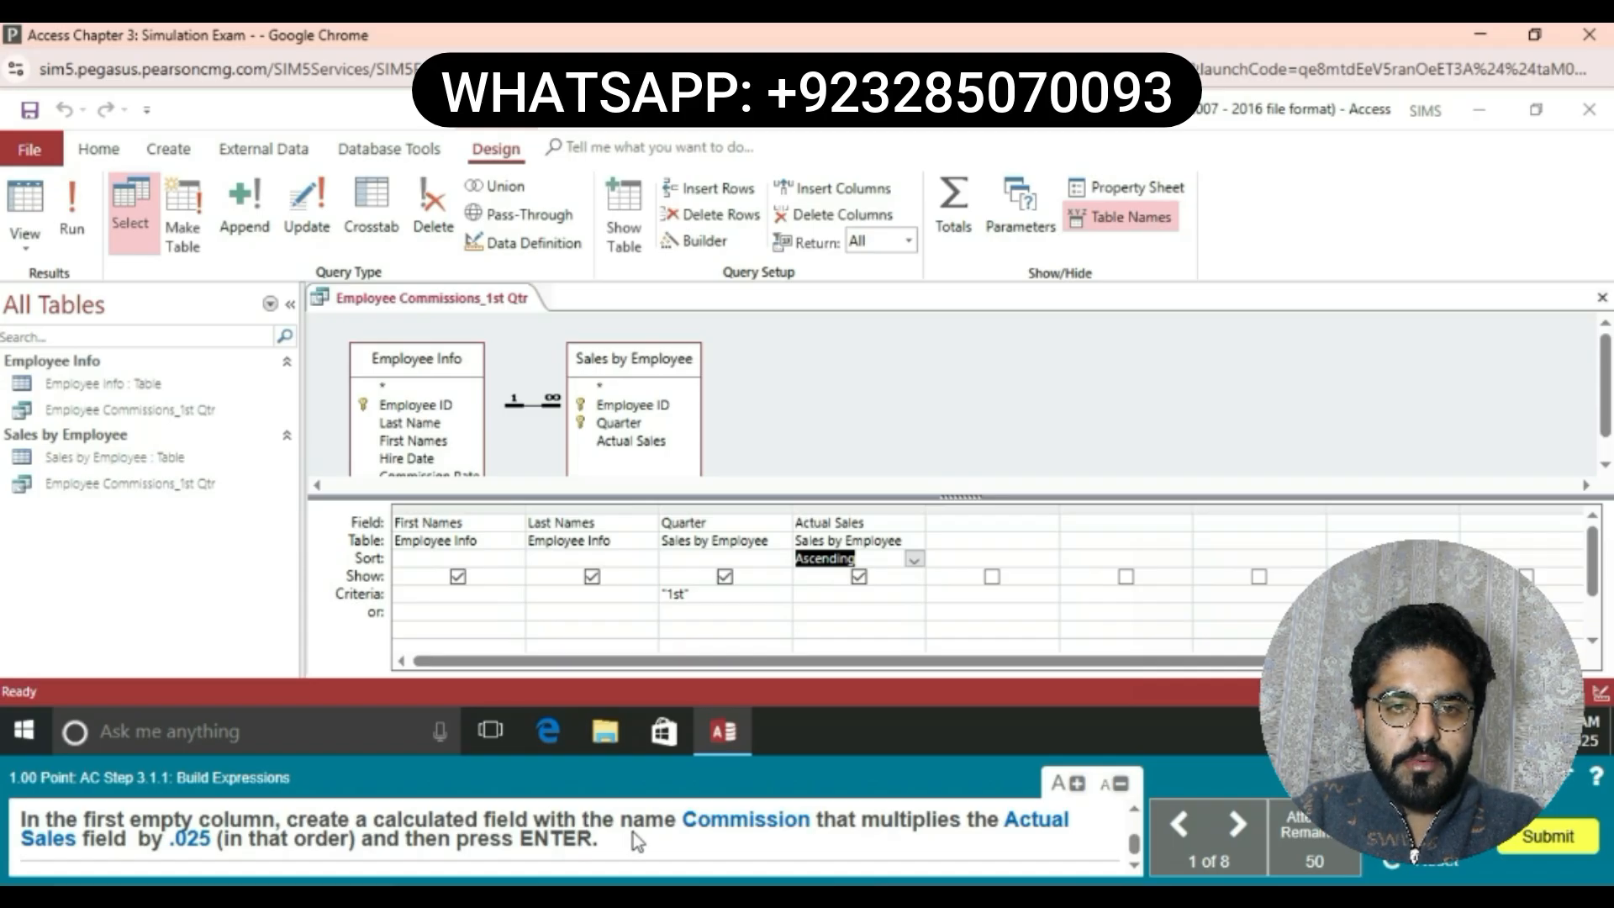
# Build the calculated field Commission: [Actual Sales] * 0.025 in the first empty column of the query
pyautogui.click(950, 528)
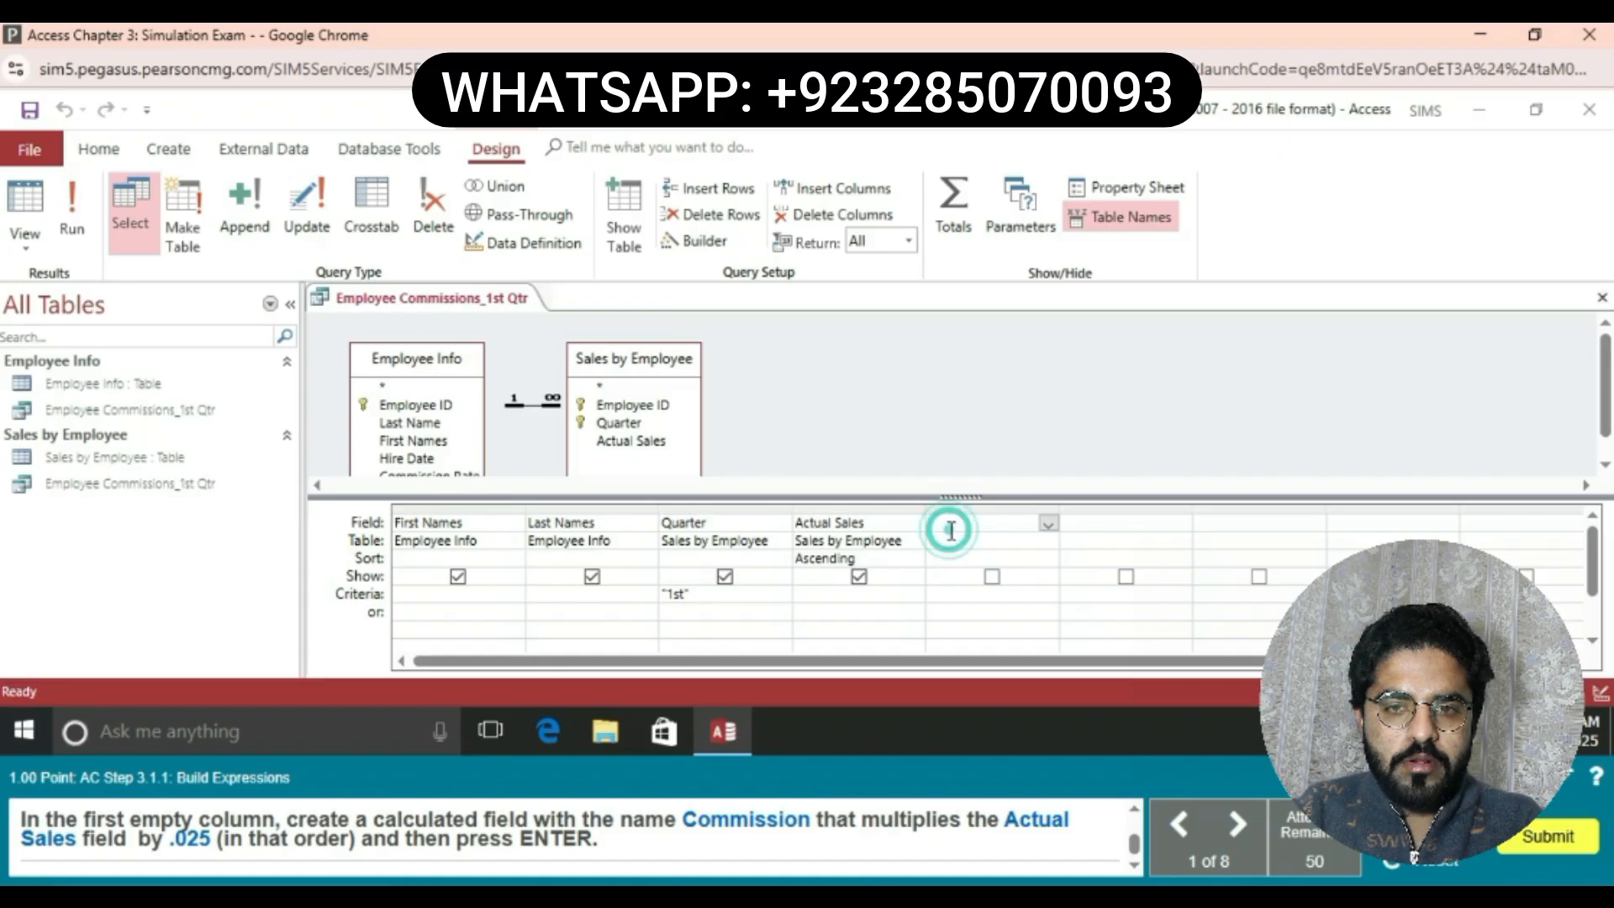
pyautogui.rightClick(950, 527)
pyautogui.click(1020, 708)
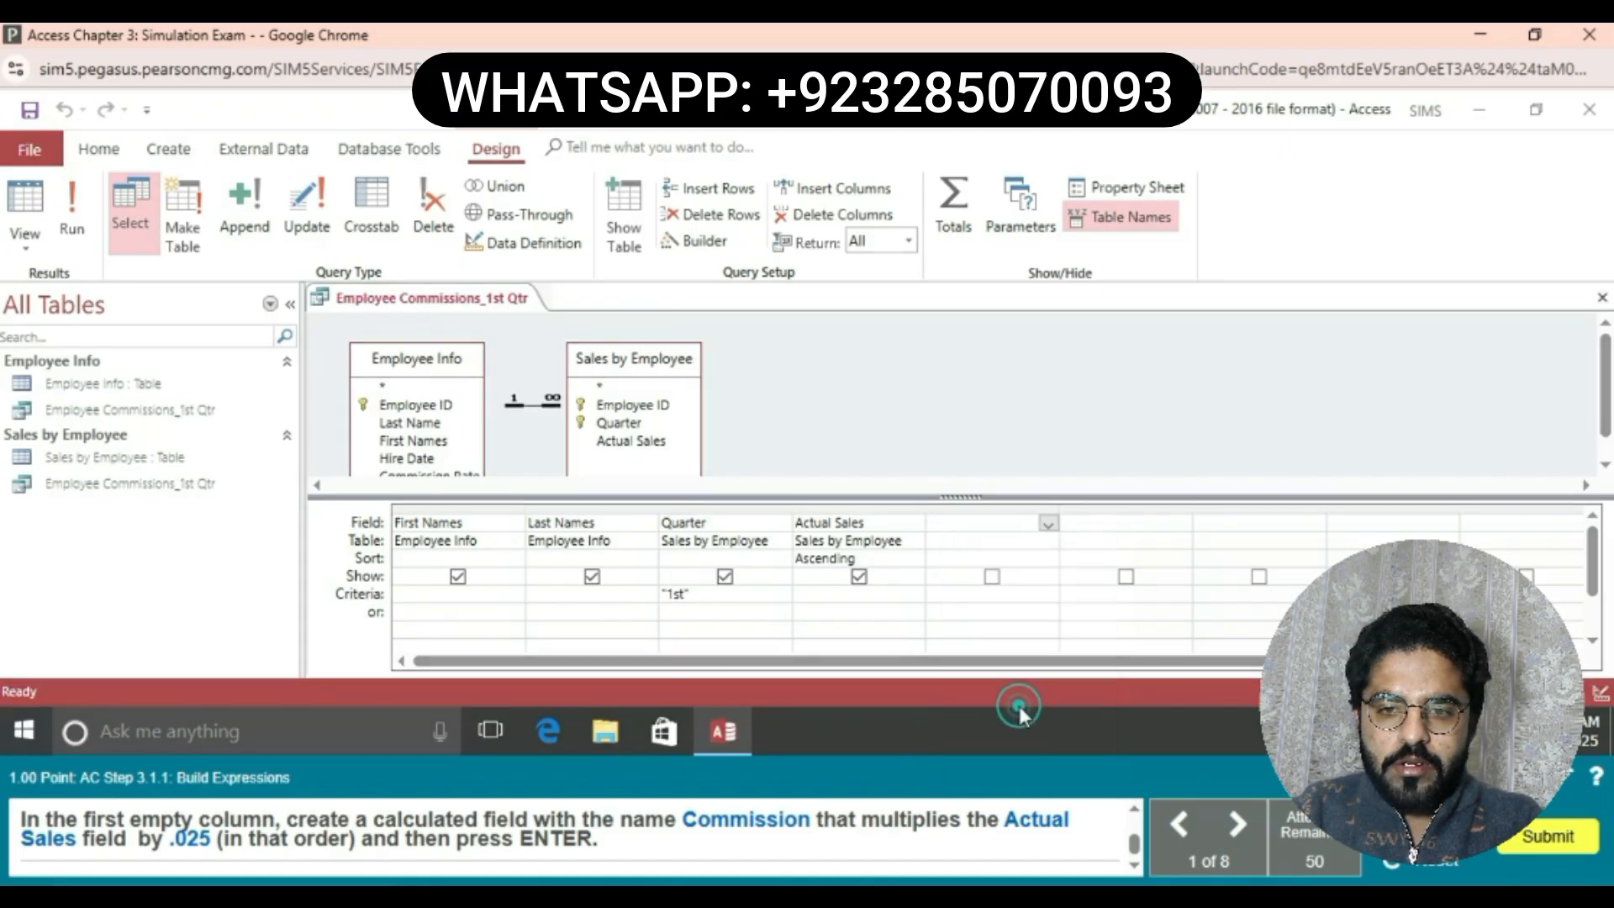
pyautogui.write('C')
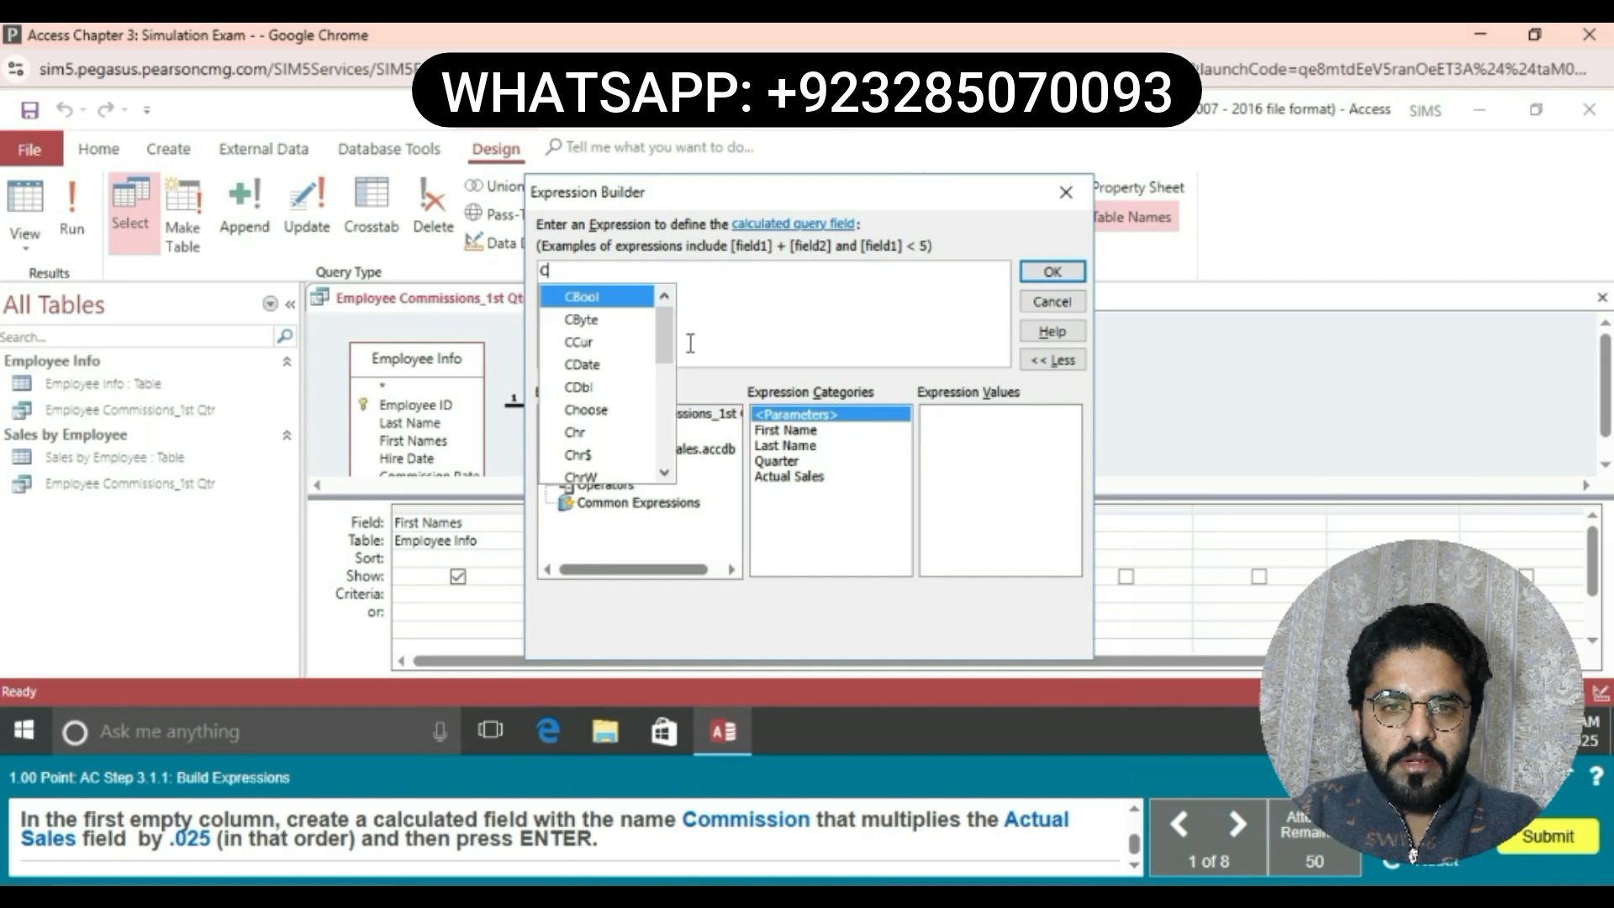
pyautogui.write('ommiss')
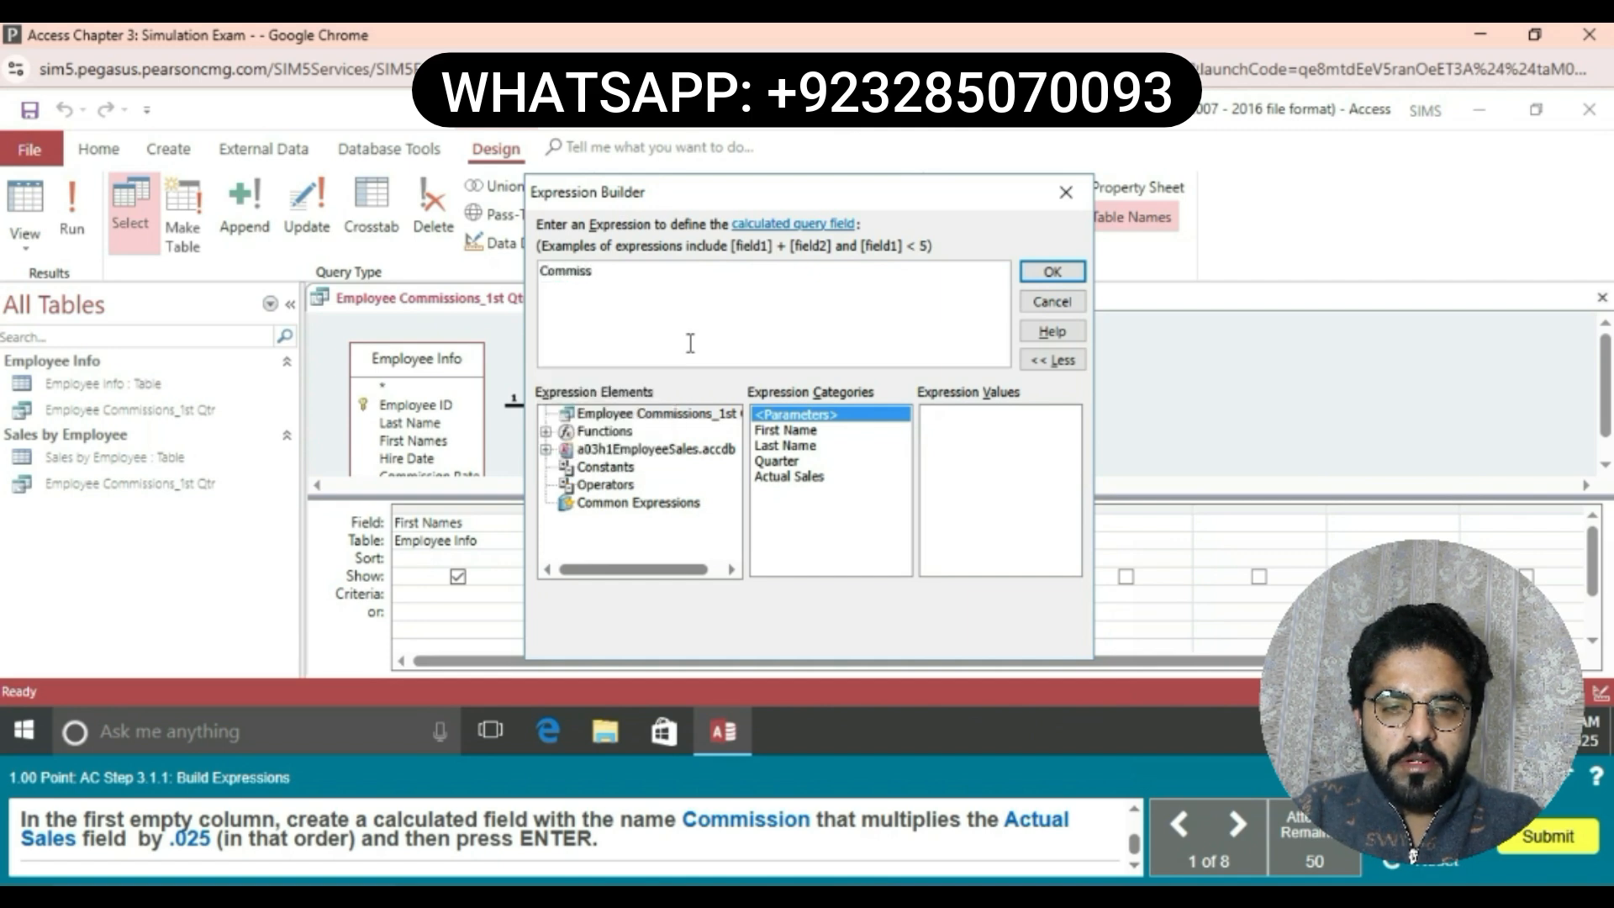
pyautogui.write('ion: [')
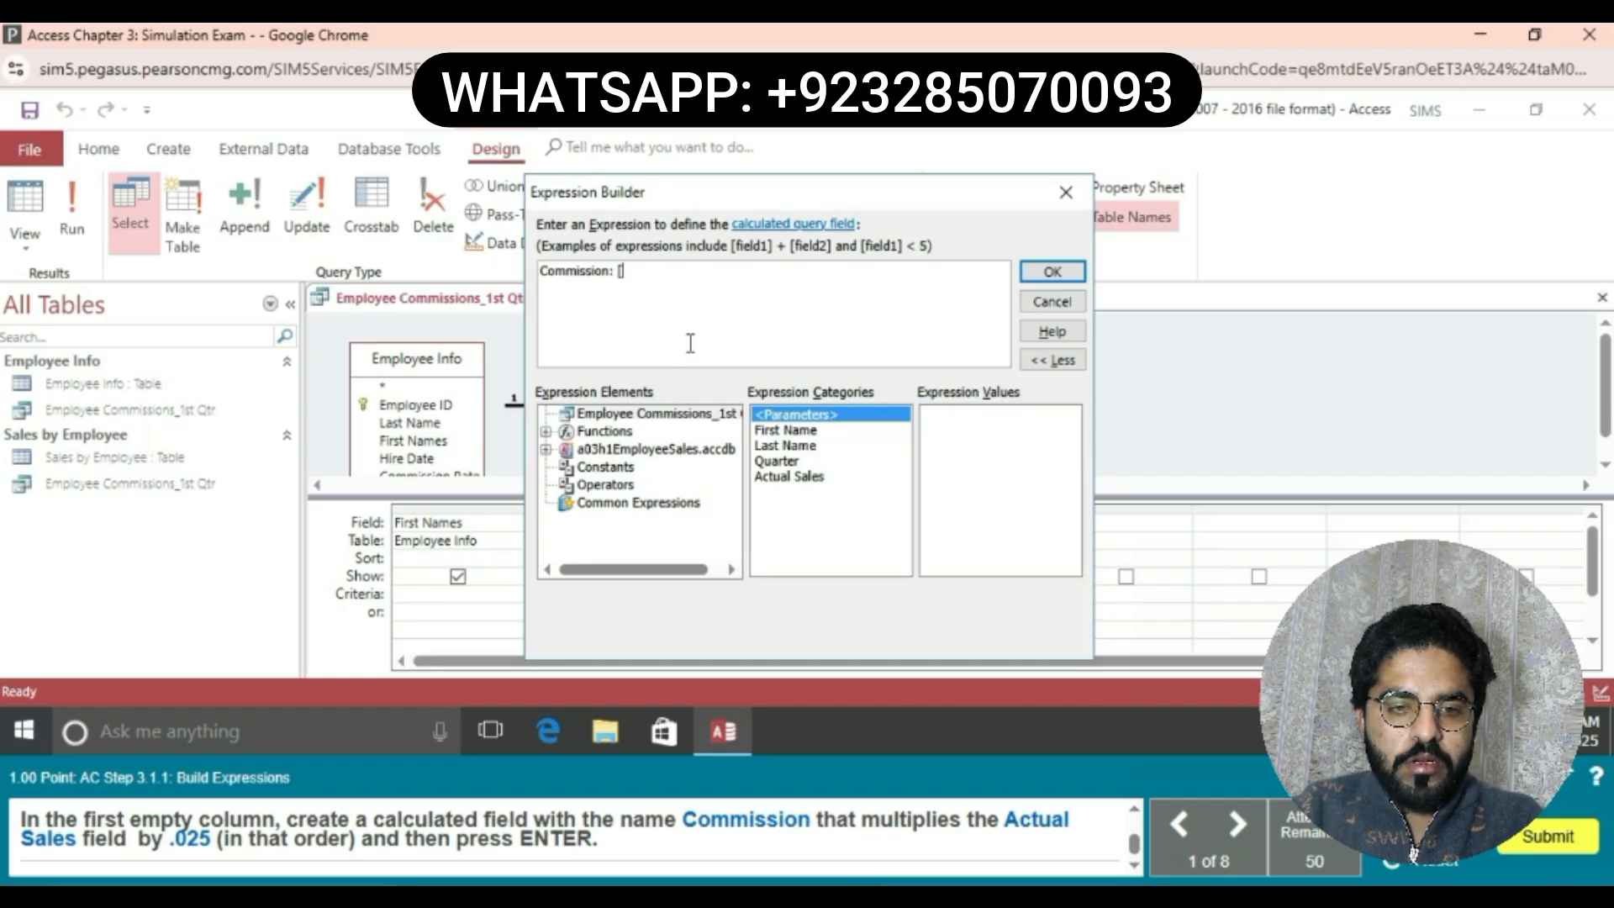
pyautogui.write('A')
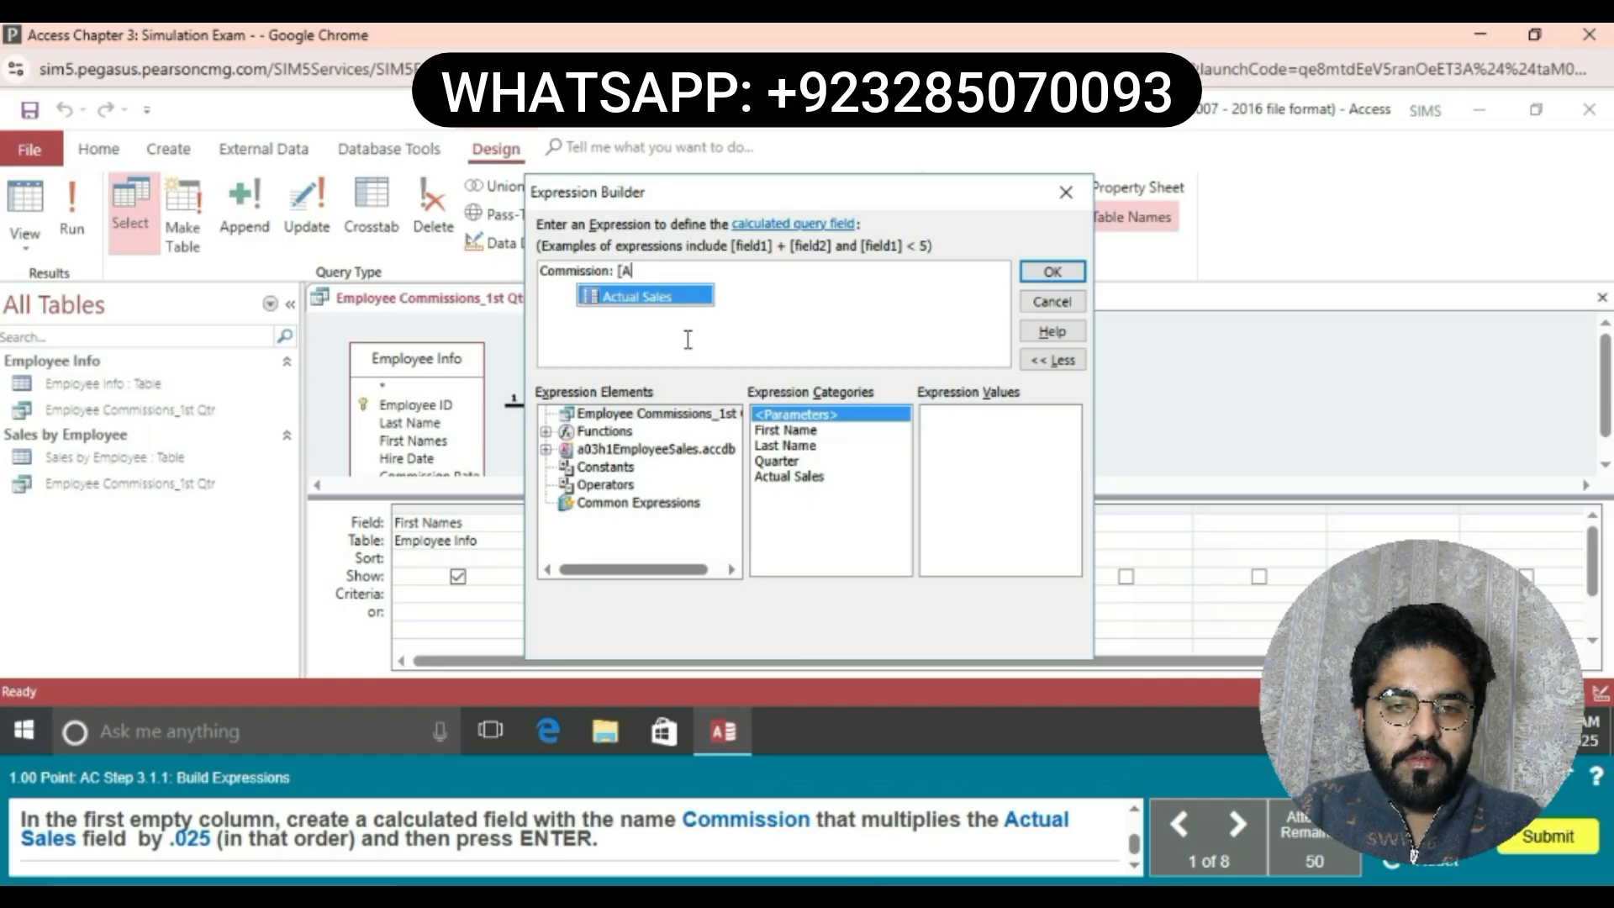
pyautogui.doubleClick(652, 296)
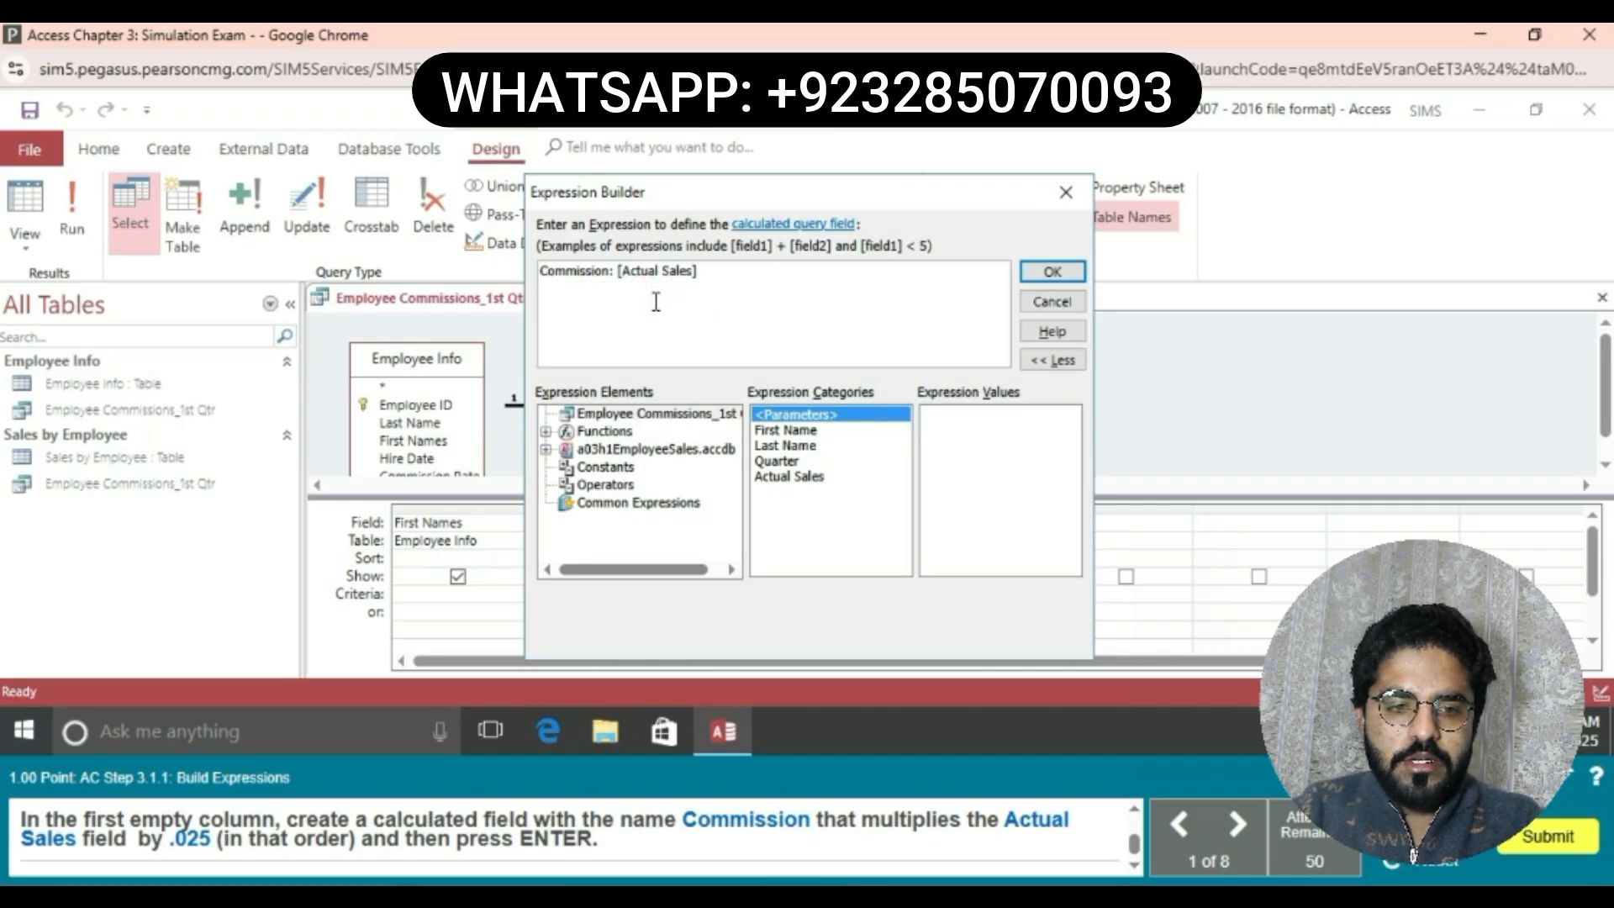
pyautogui.write('*')
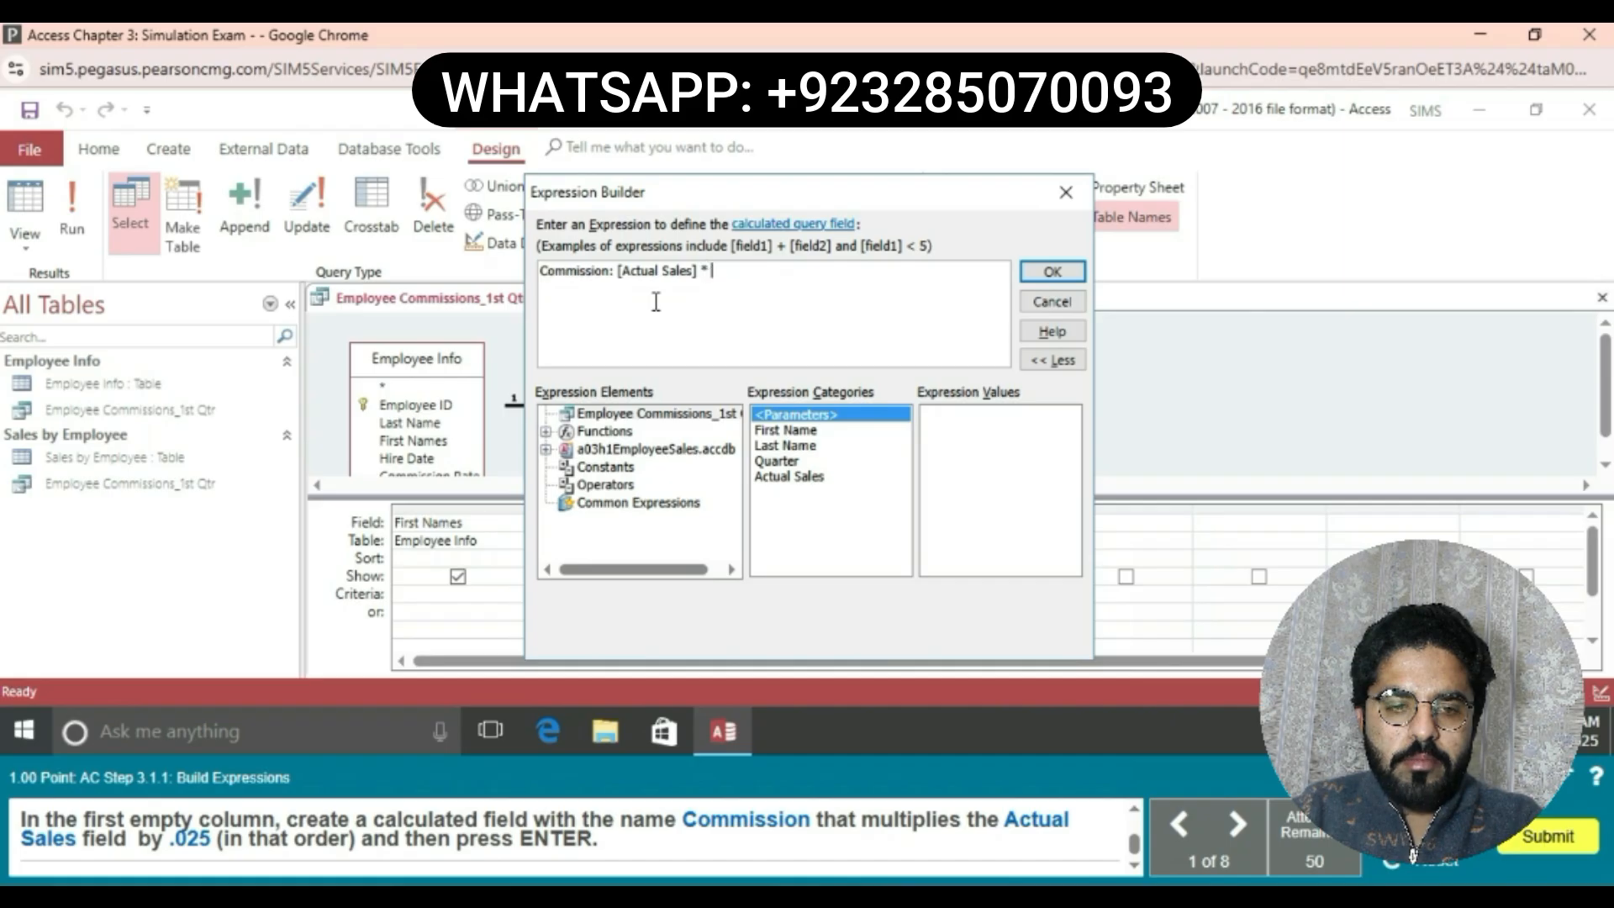
pyautogui.write(' 0.0')
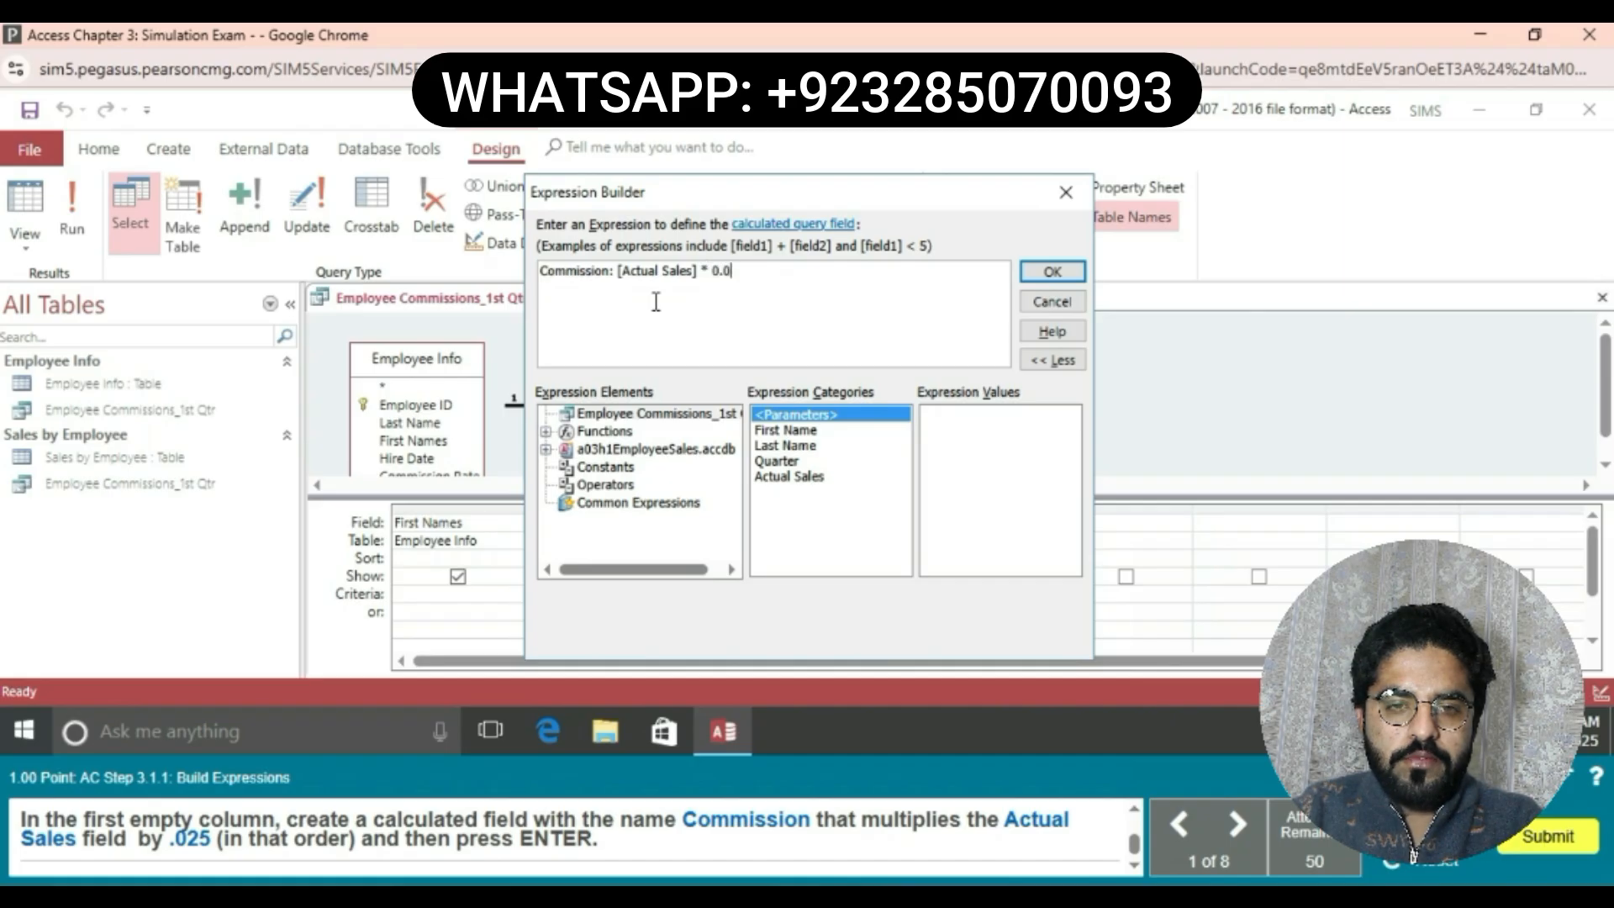
pyautogui.write('25')
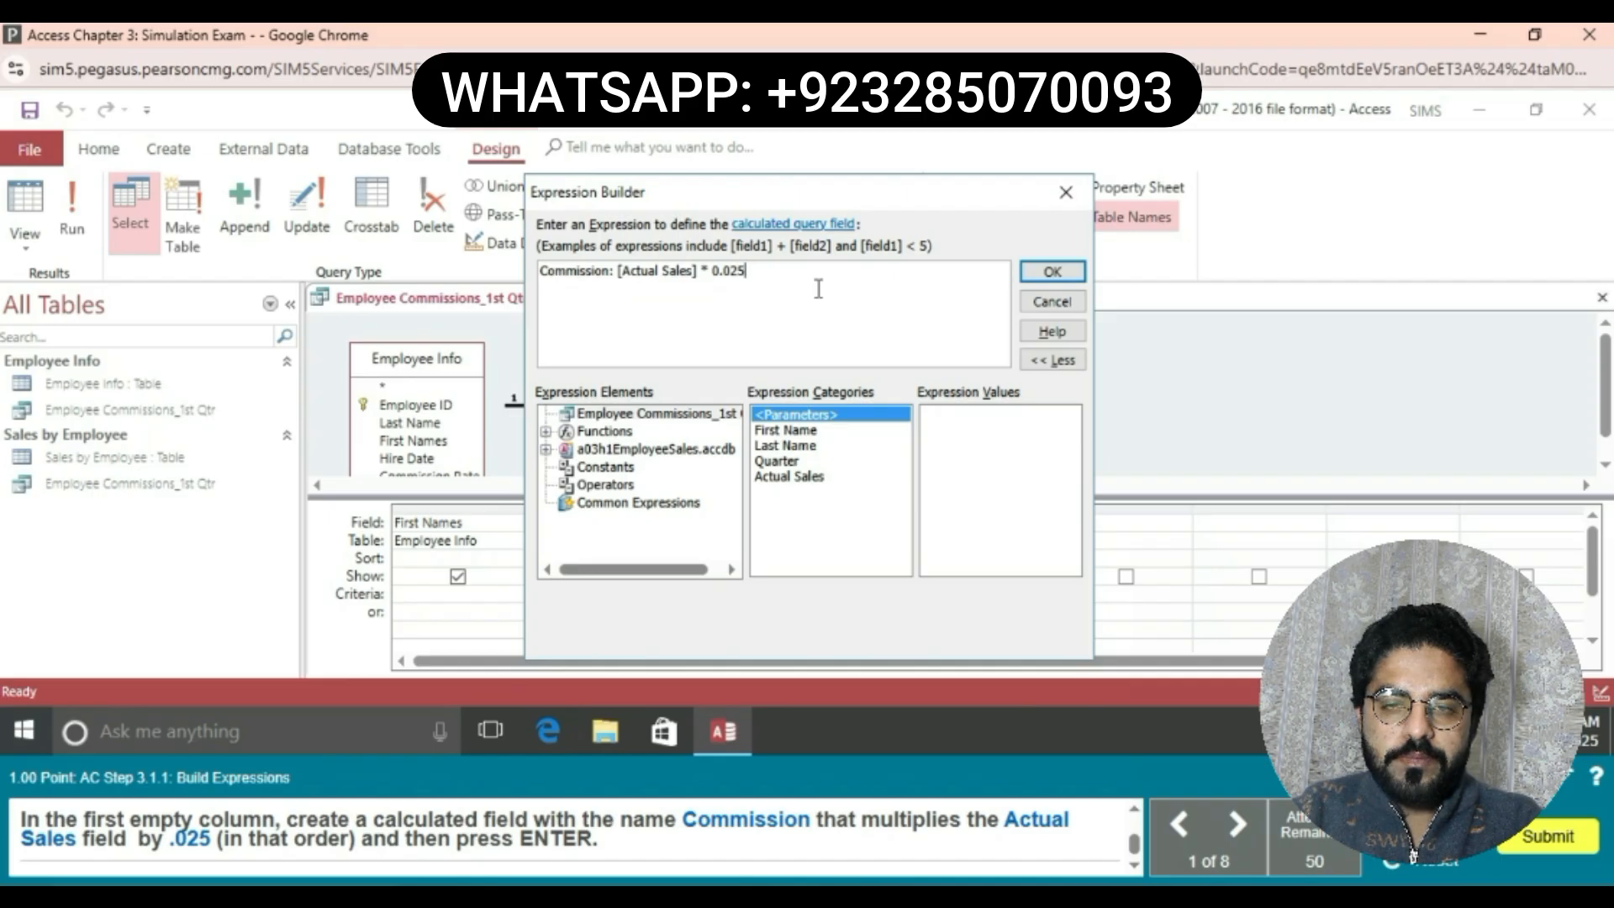
pyautogui.click(1051, 273)
pyautogui.press('Return')
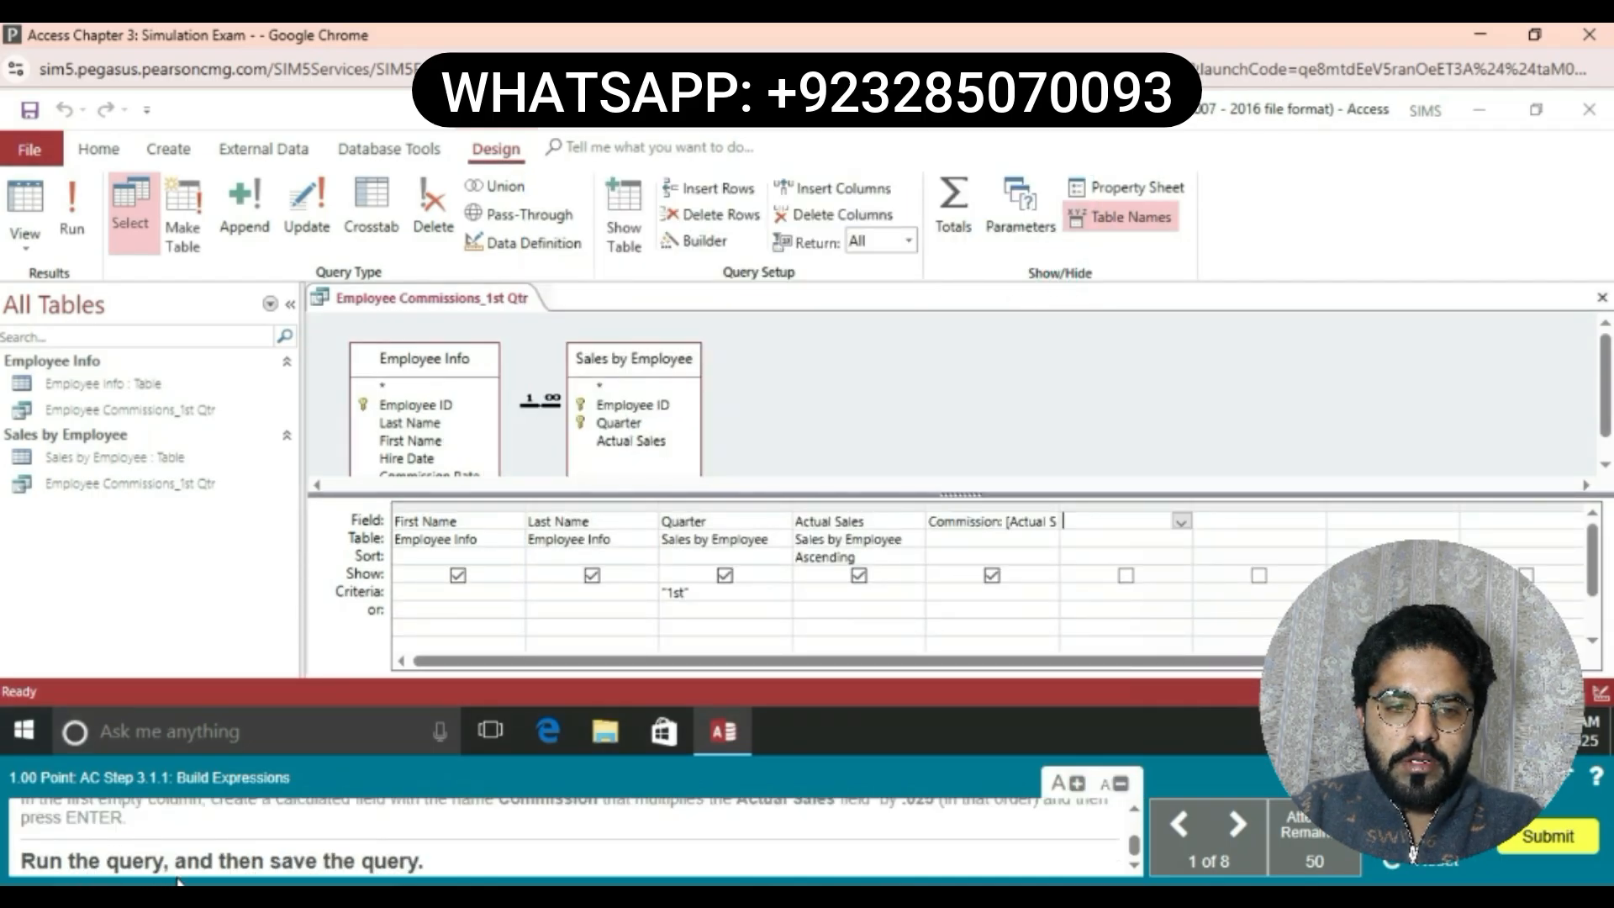
# Run the query with the Commission field and save it
pyautogui.click(74, 220)
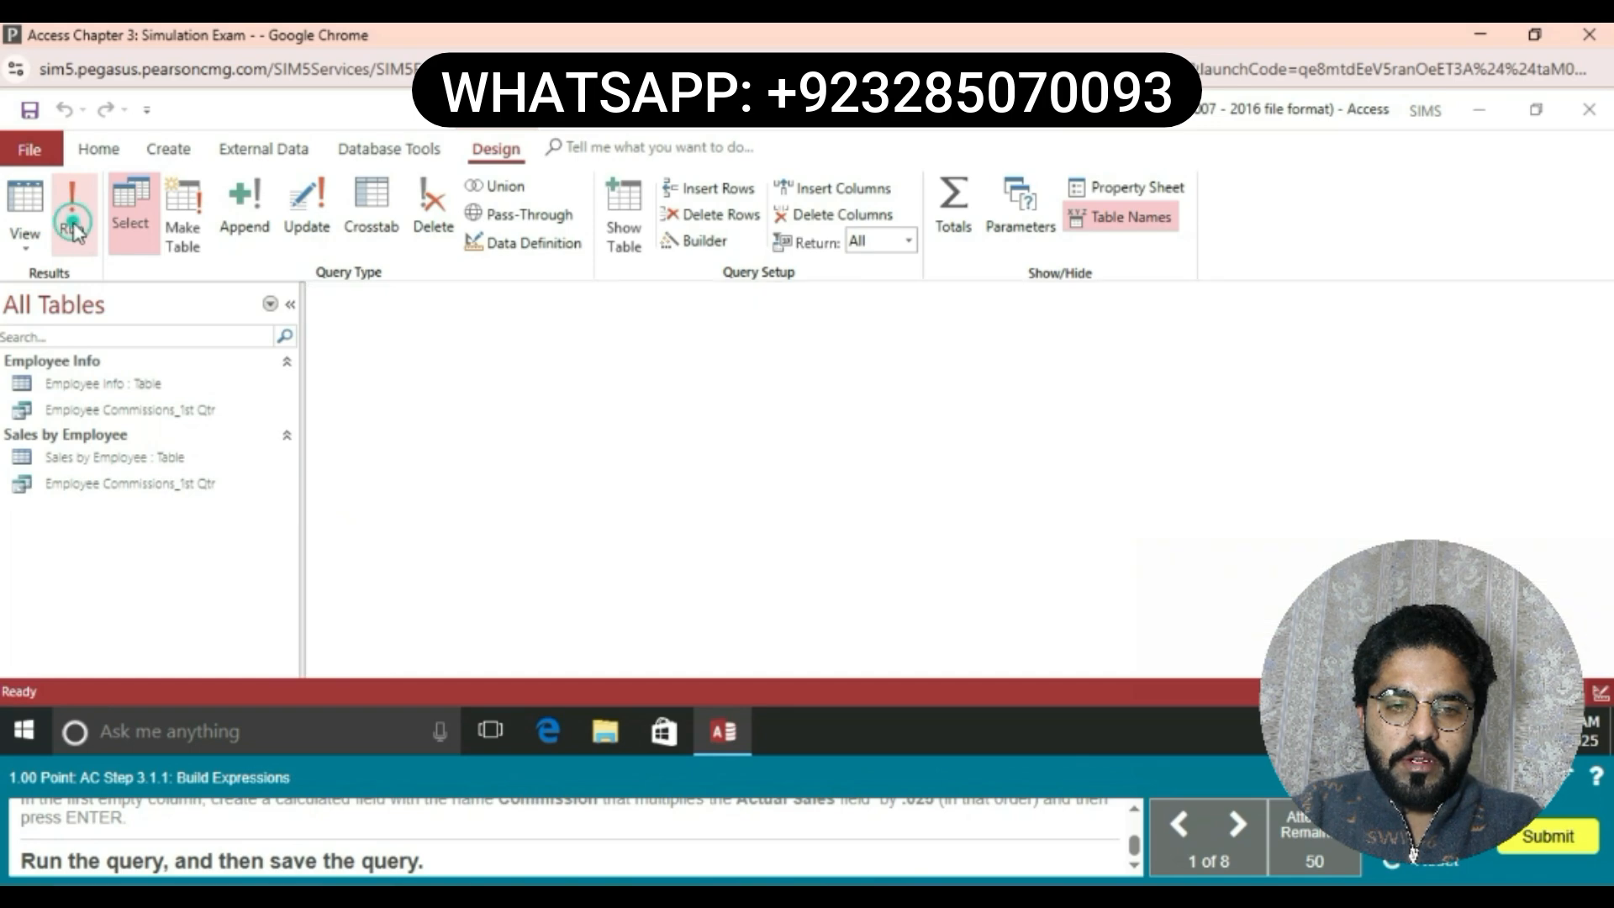
pyautogui.rightClick(380, 302)
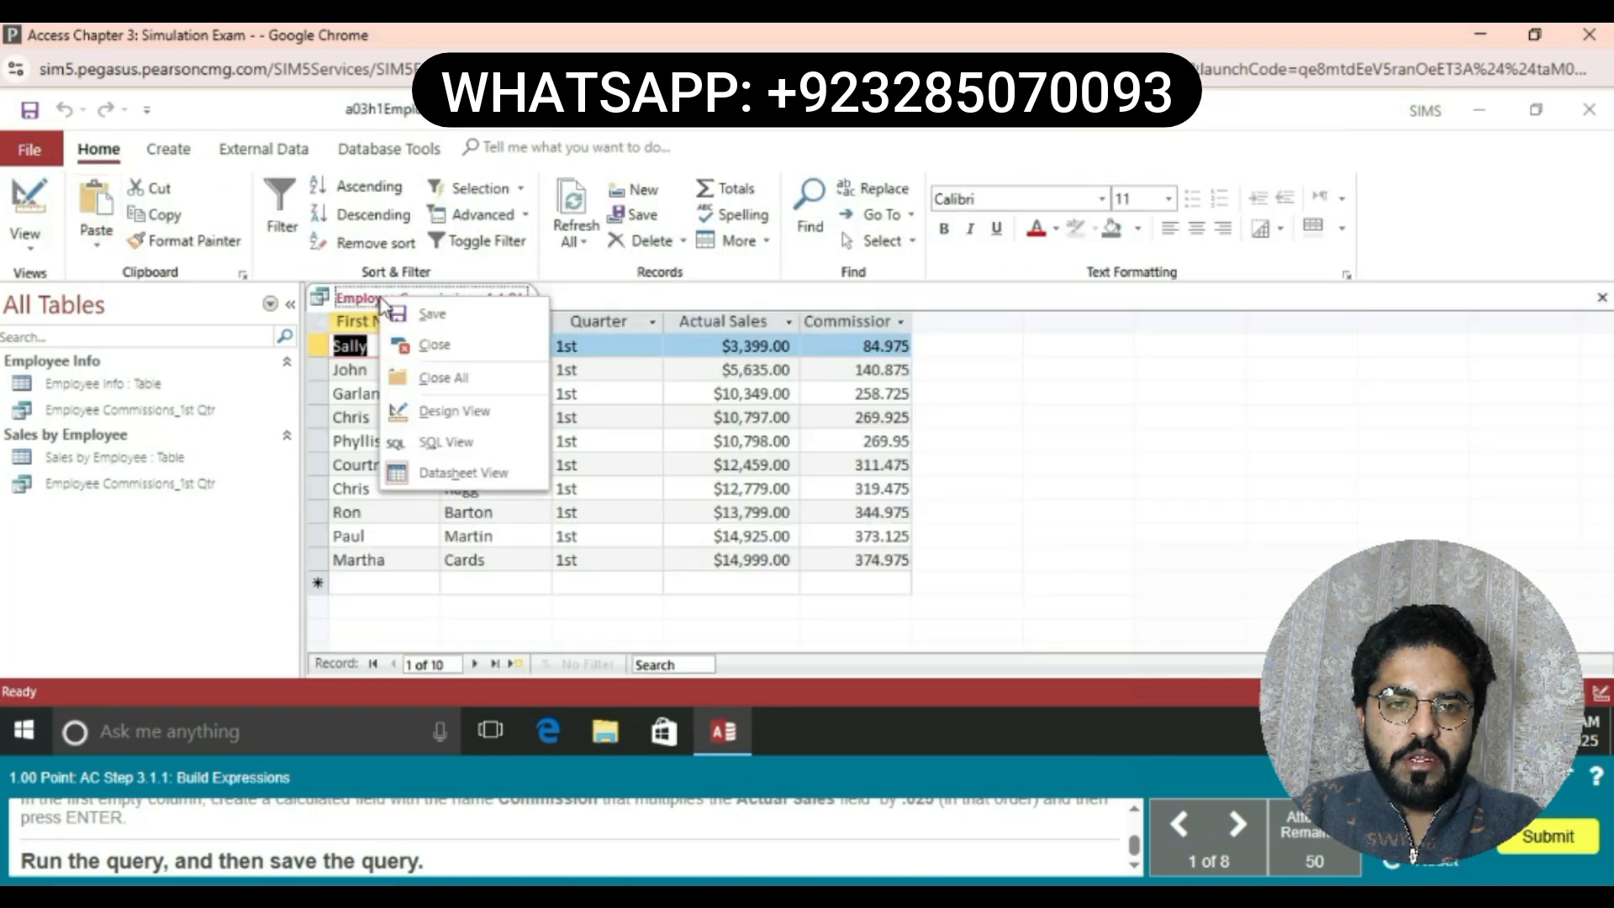
pyautogui.click(424, 314)
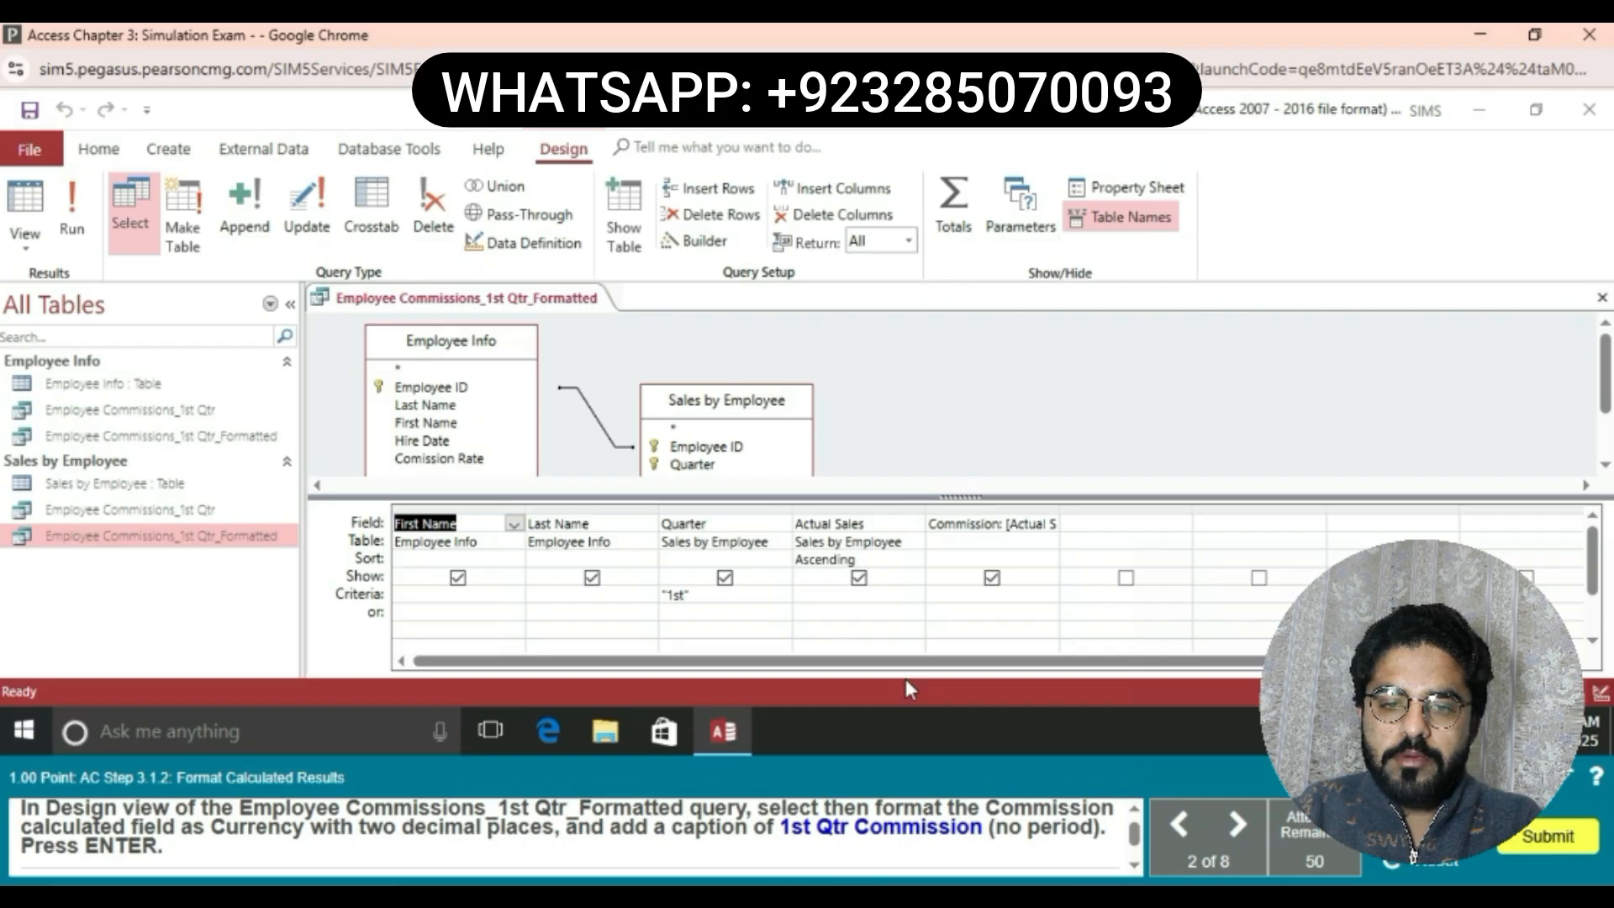
# Set the decimal places of the Commission field in the Employee Commissions_1st Qtr_Formatted query to 2
pyautogui.click(951, 525)
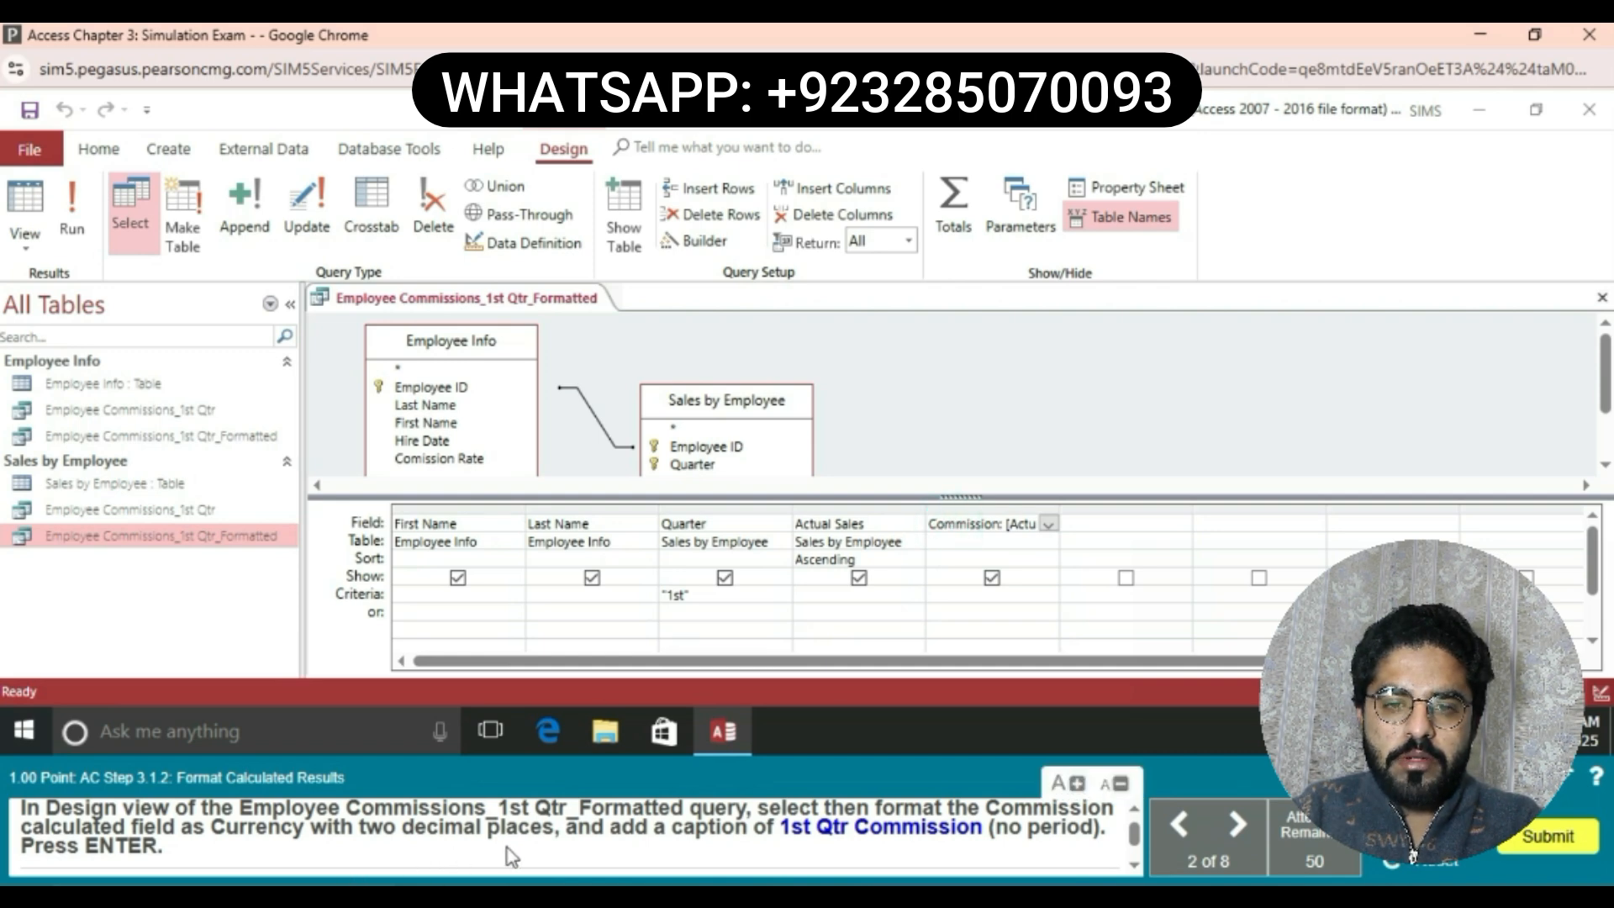
pyautogui.click(1101, 189)
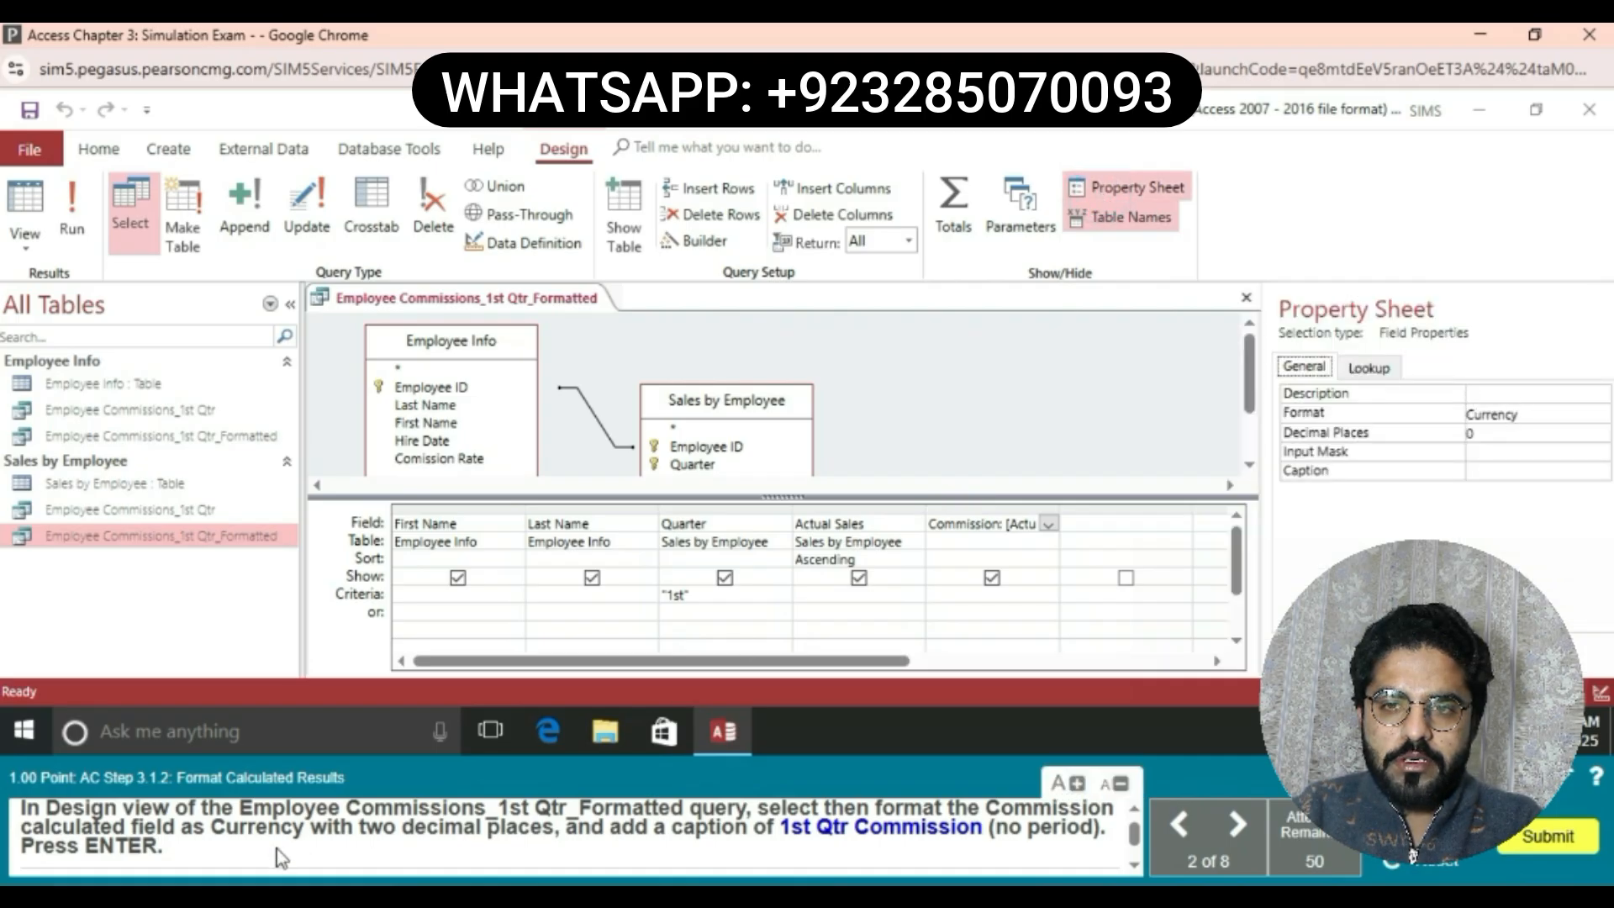
pyautogui.click(1492, 433)
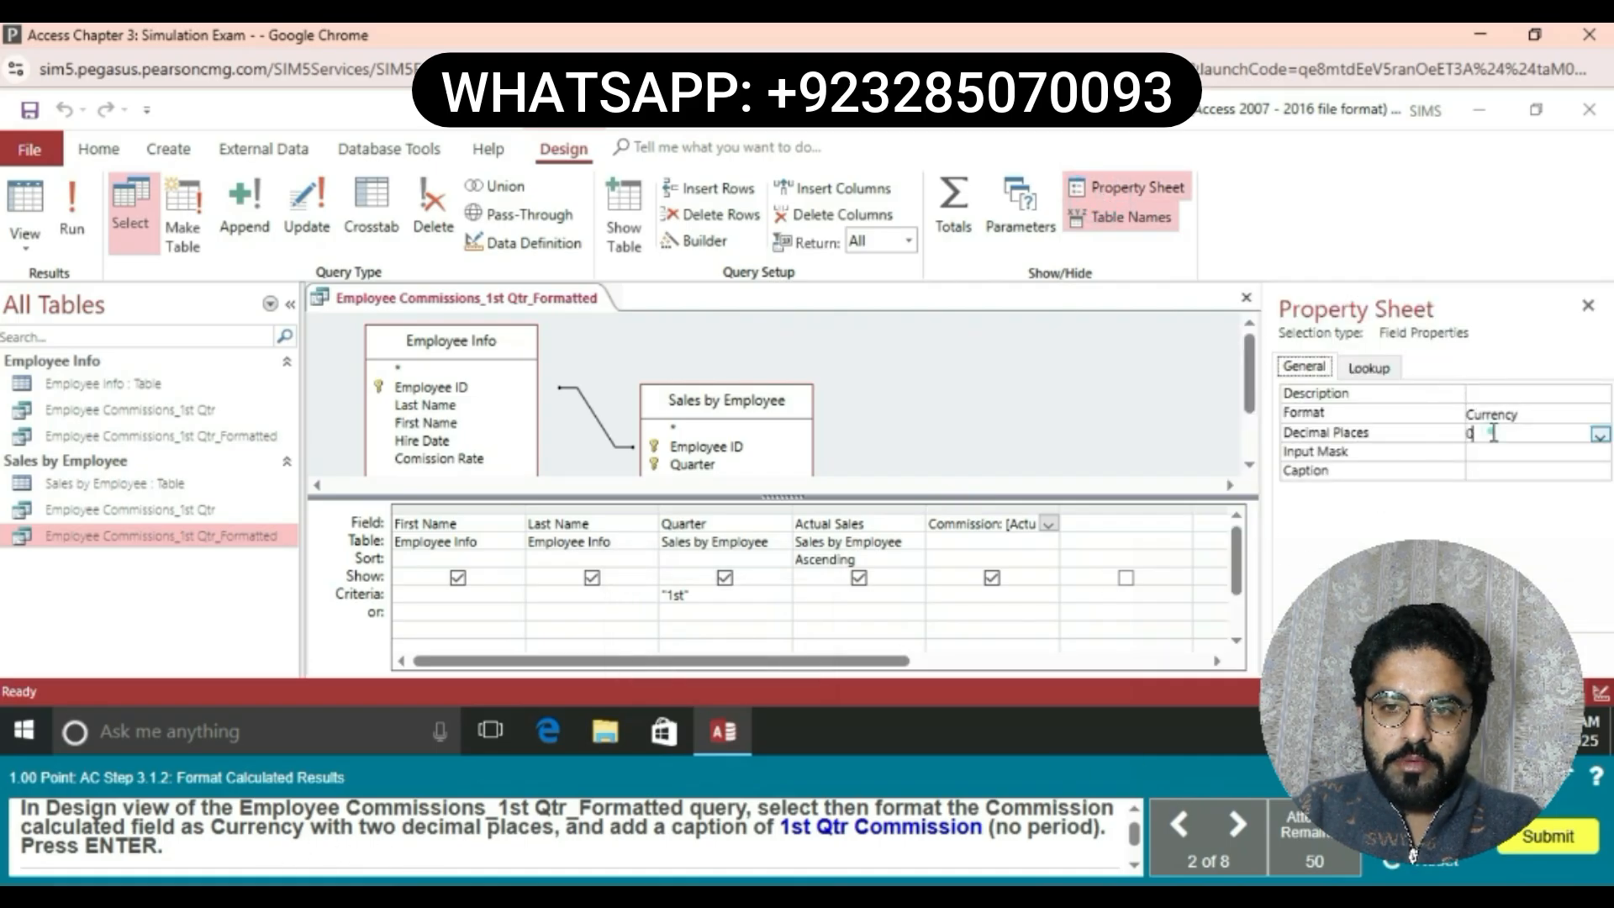
pyautogui.click(1599, 436)
pyautogui.click(1490, 500)
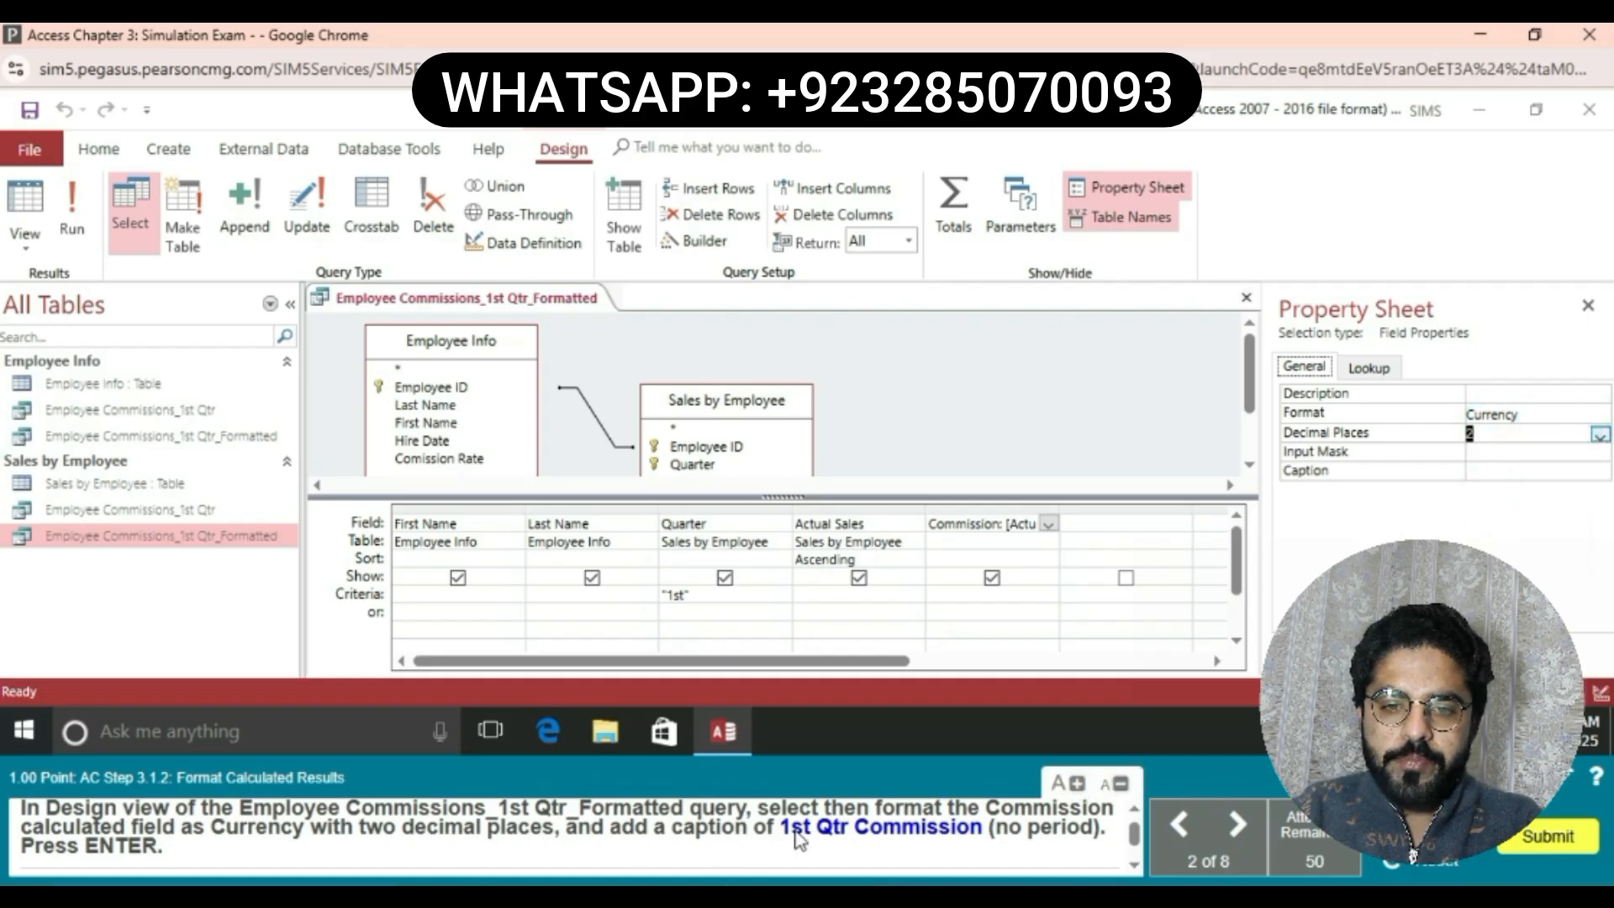
# Give the Commission field the caption 1st Qtr Commission
pyautogui.click(1484, 471)
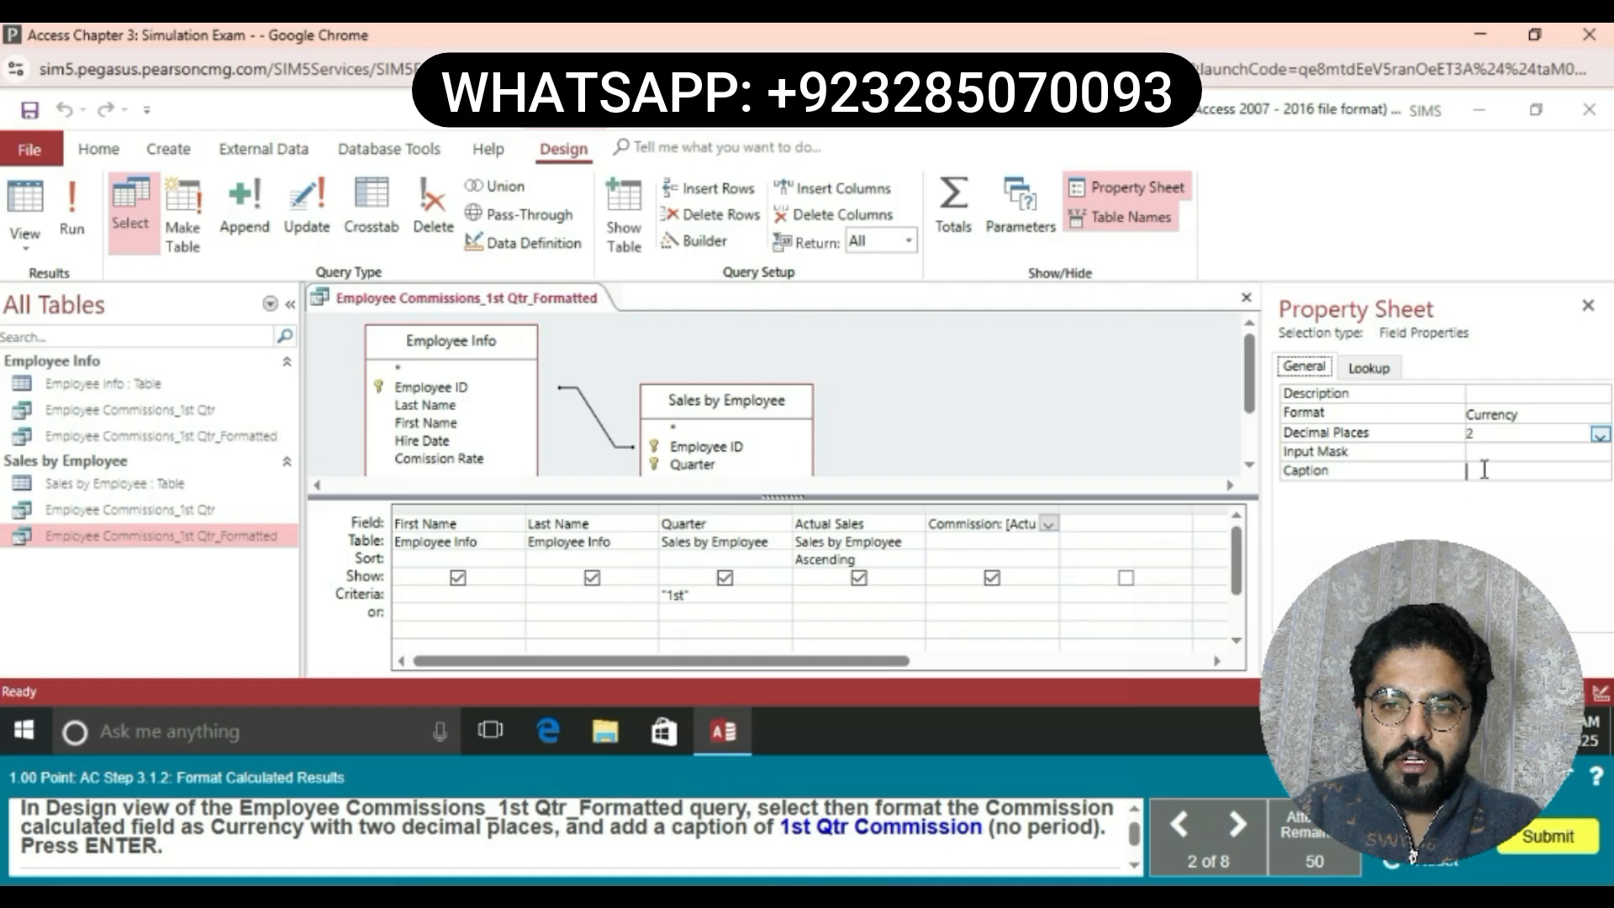
pyautogui.click(1484, 471)
pyautogui.write('1')
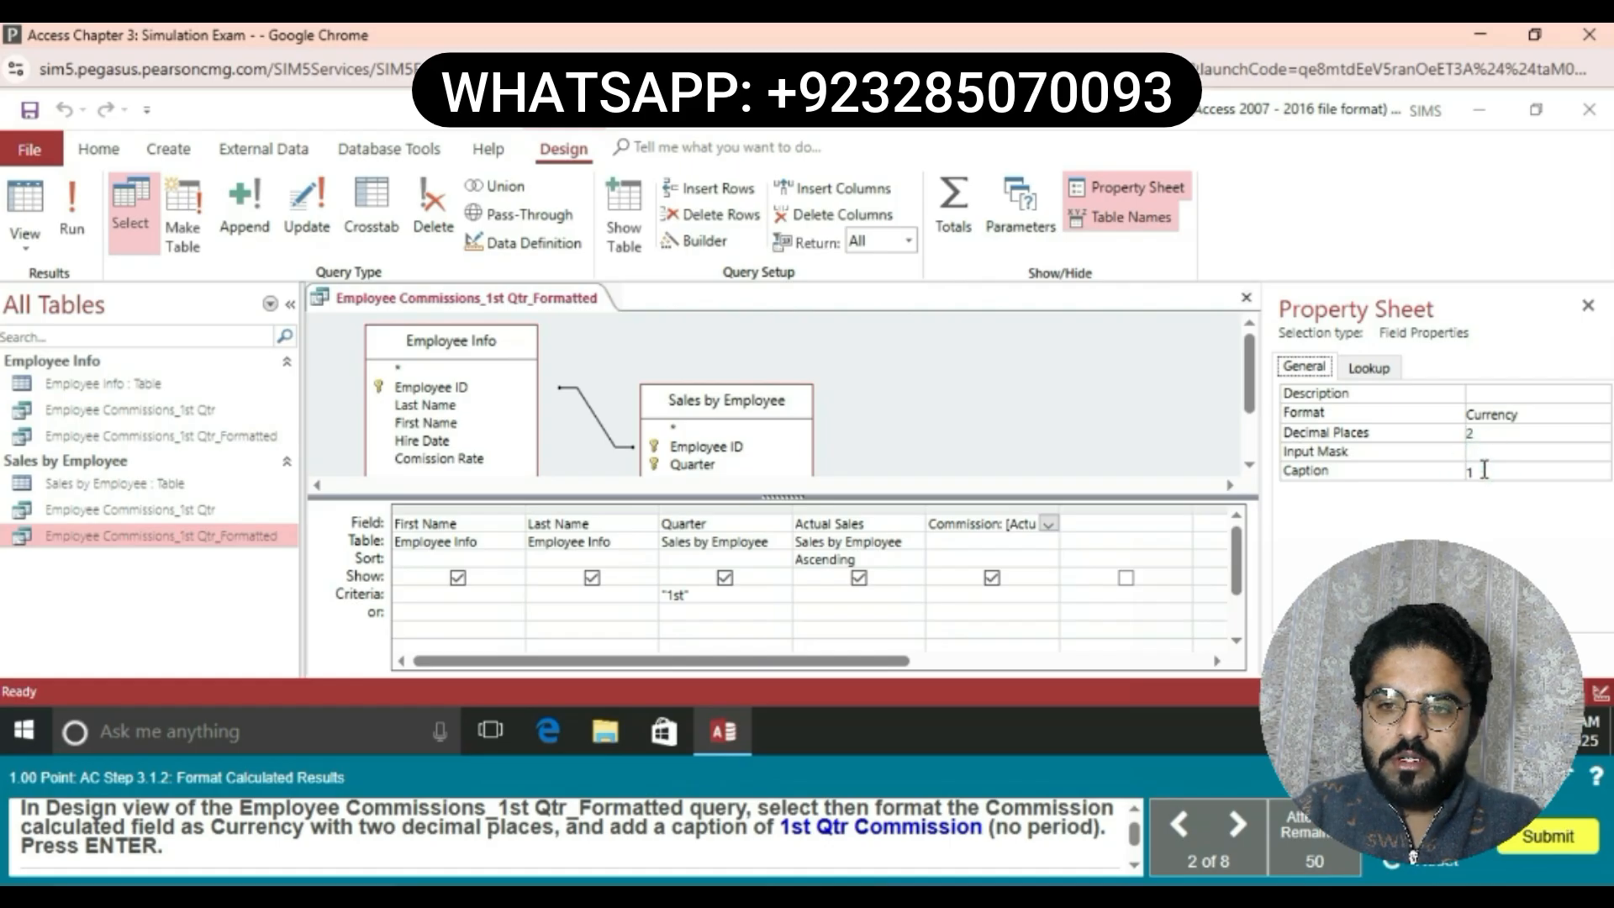
pyautogui.write('st Qtr')
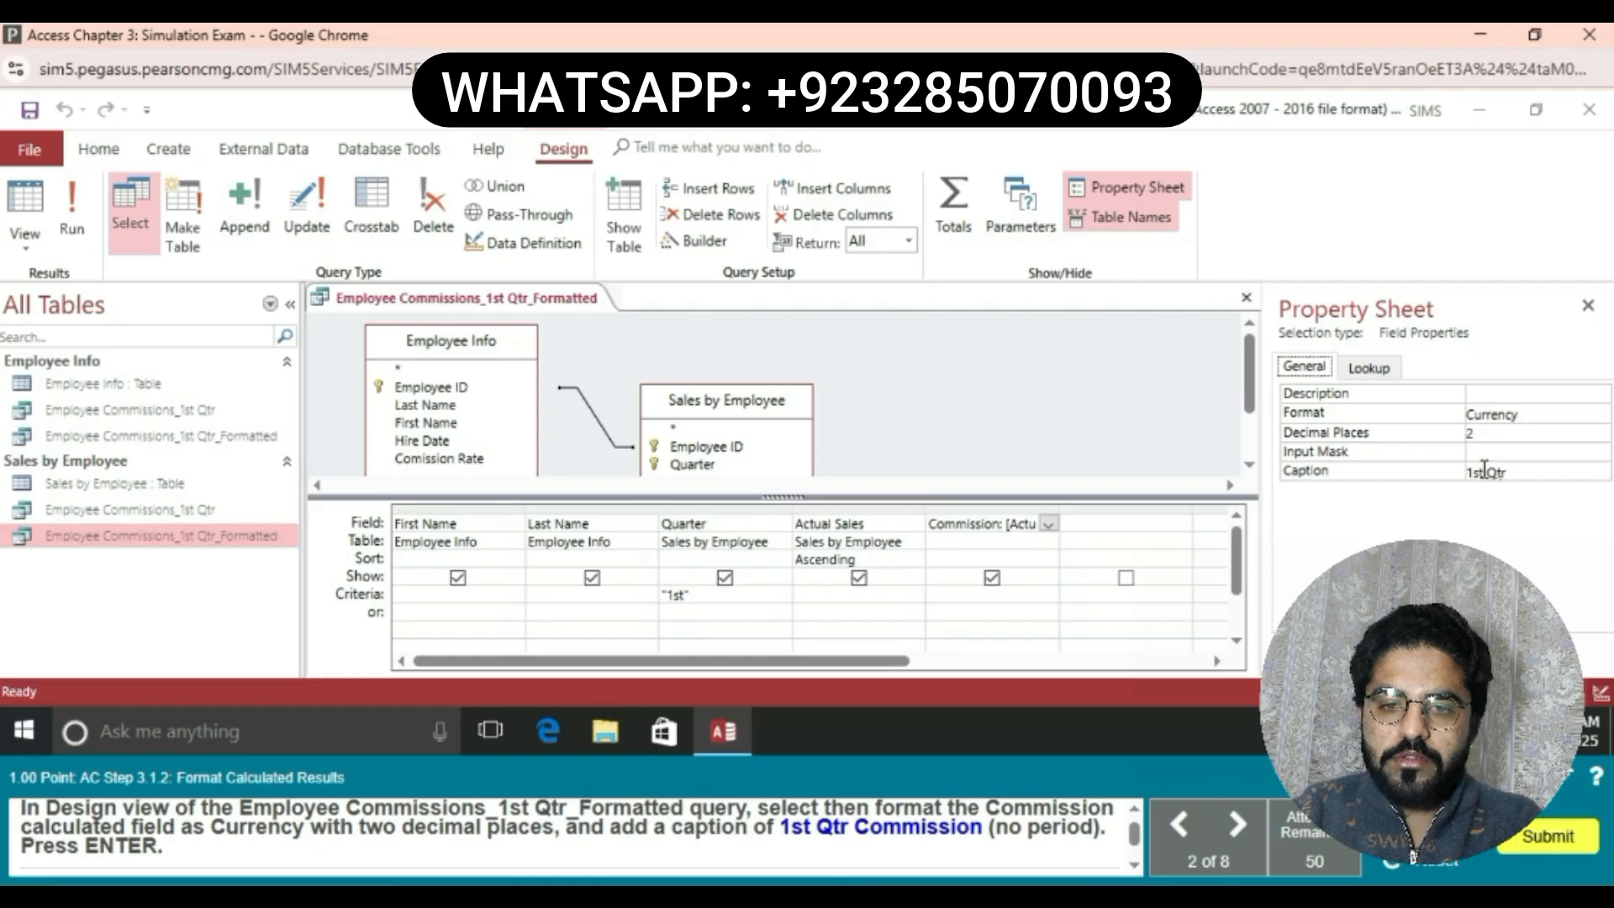
pyautogui.write(' C')
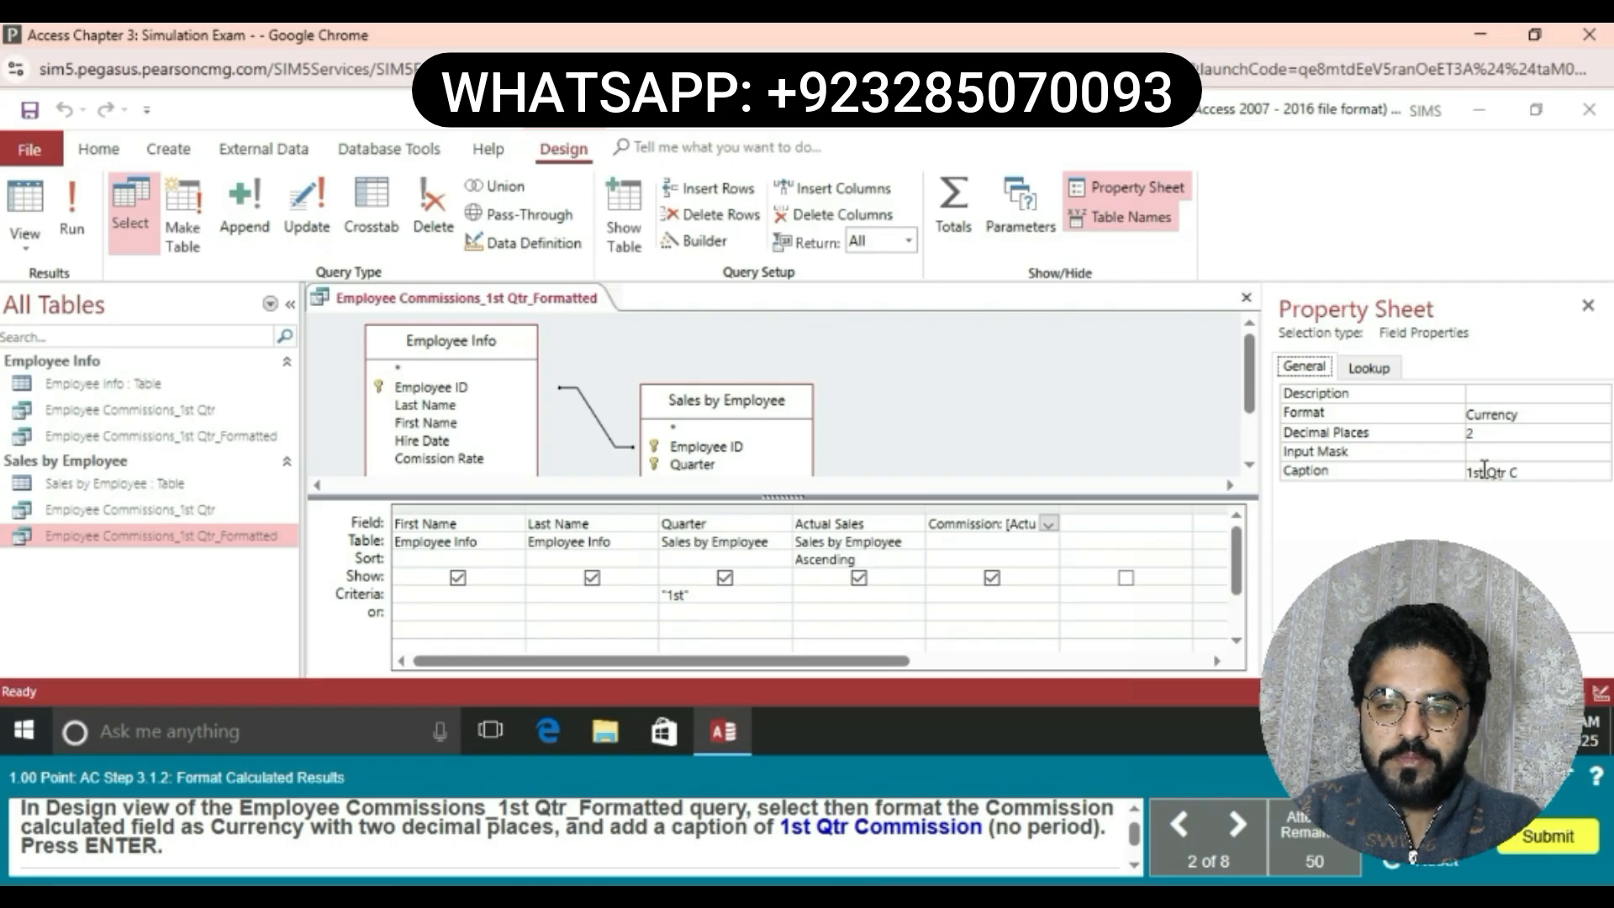
pyautogui.write('om')
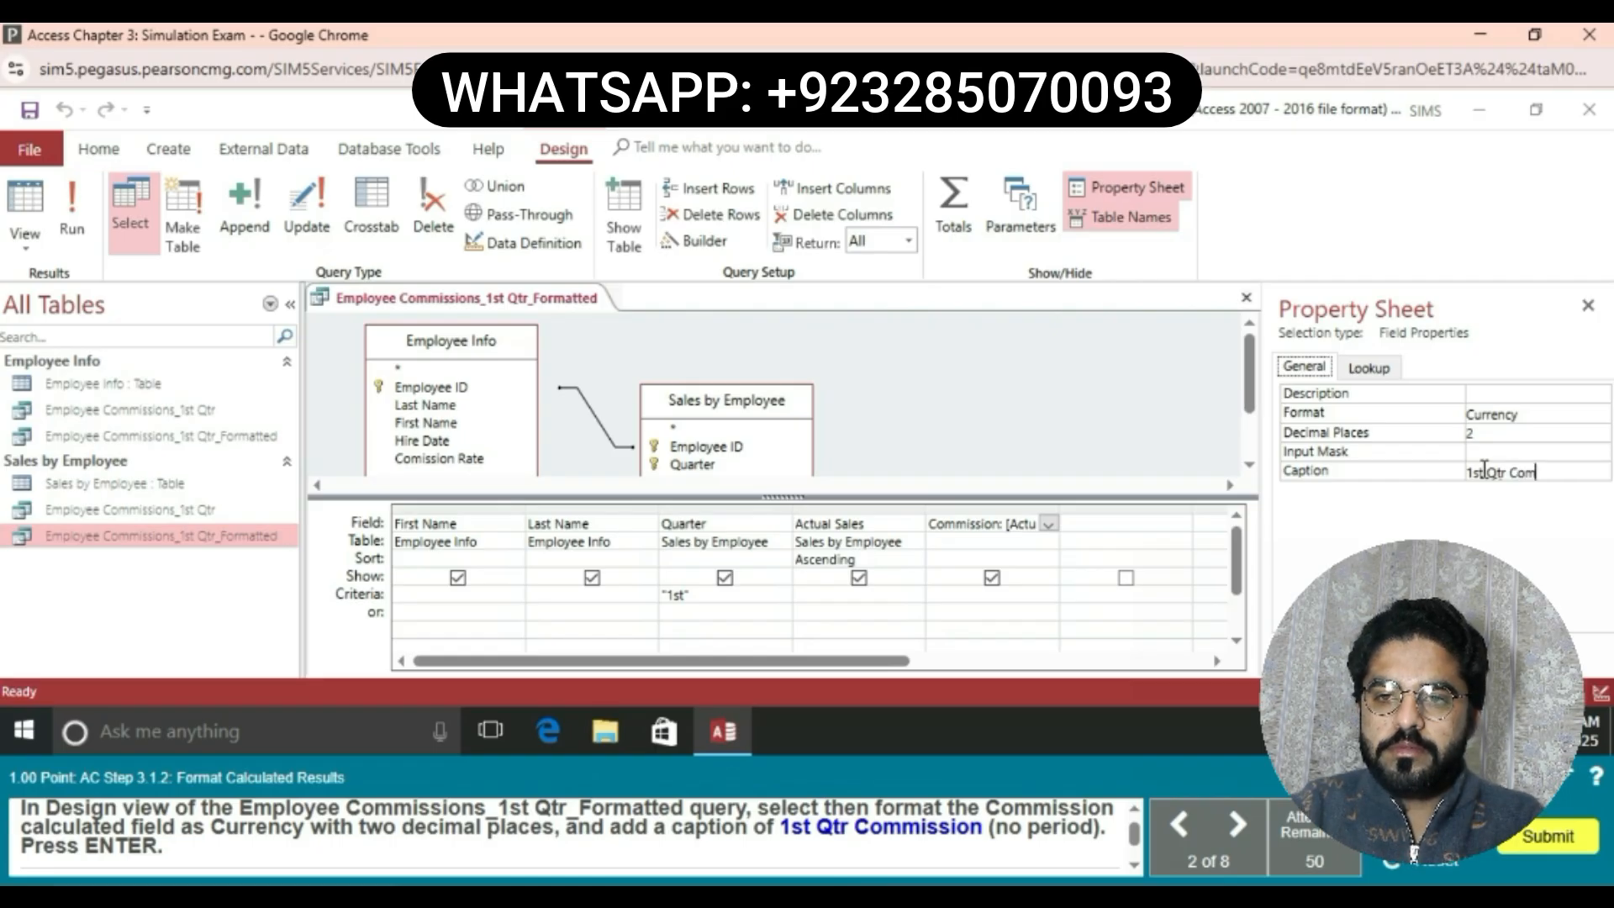
pyautogui.write('mission')
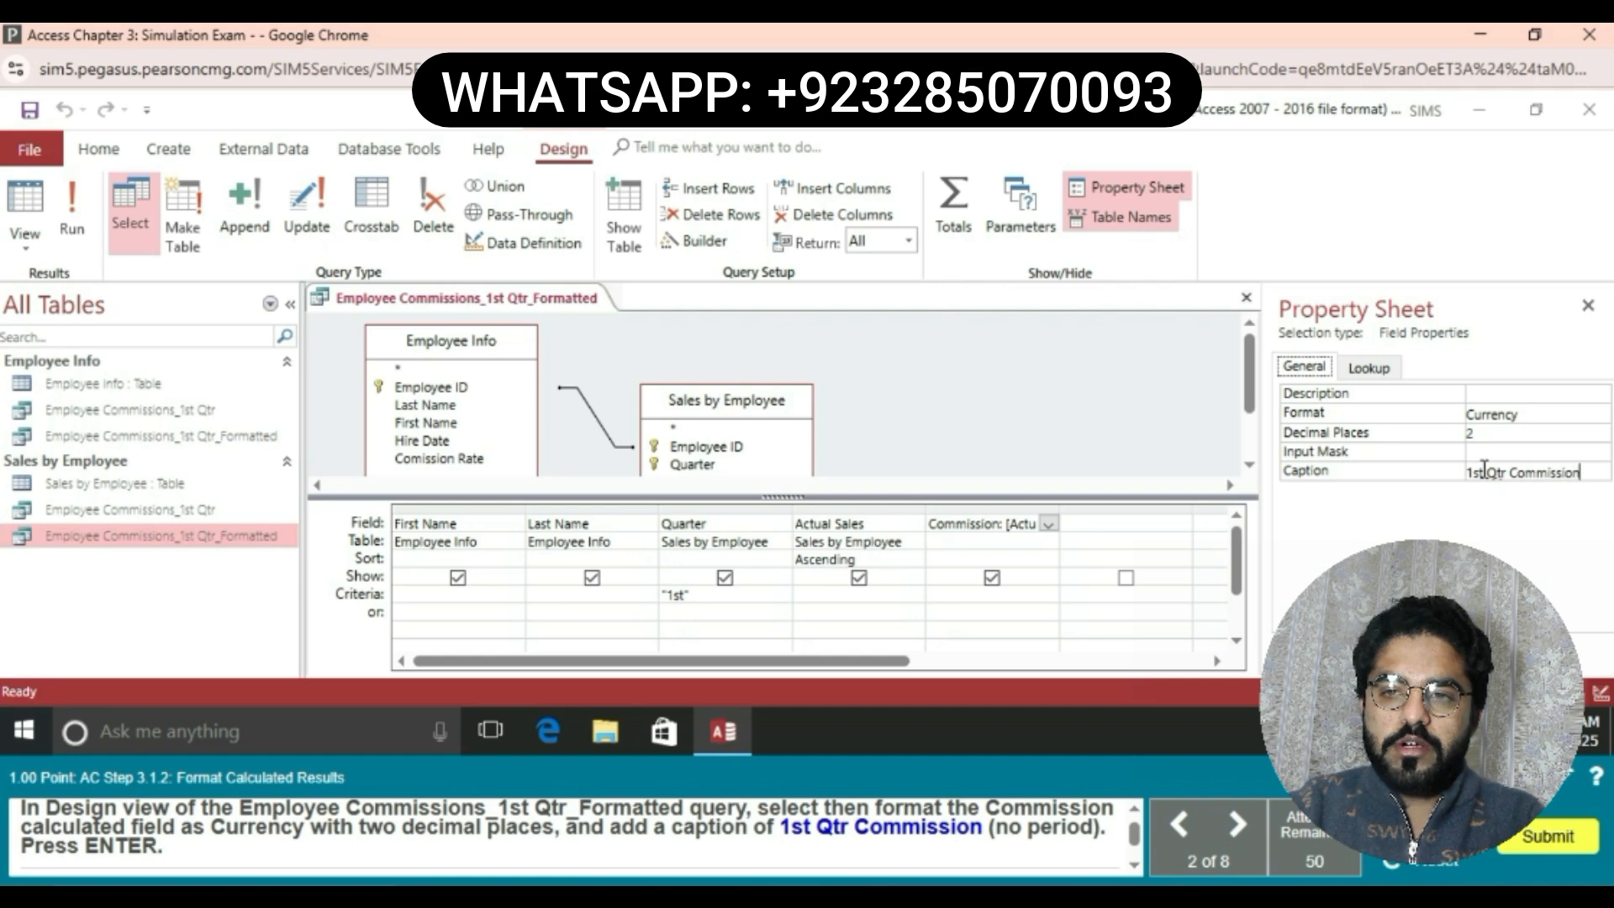
pyautogui.press('Return')
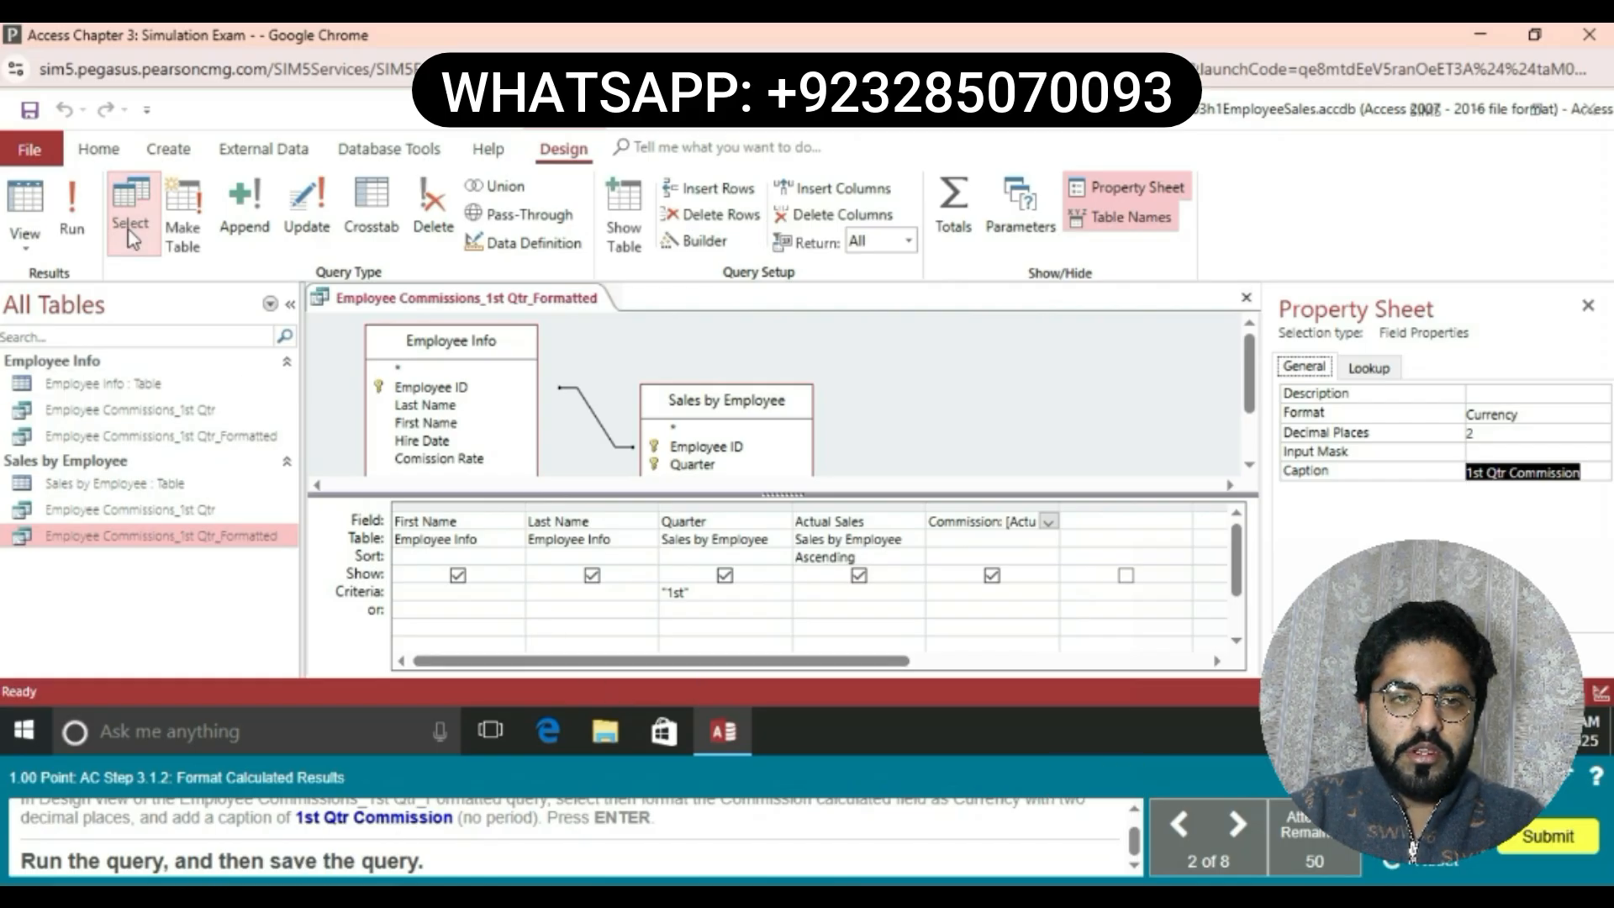
# Run the Employee Commissions_1st Qtr_Formatted query and save it
pyautogui.click(69, 212)
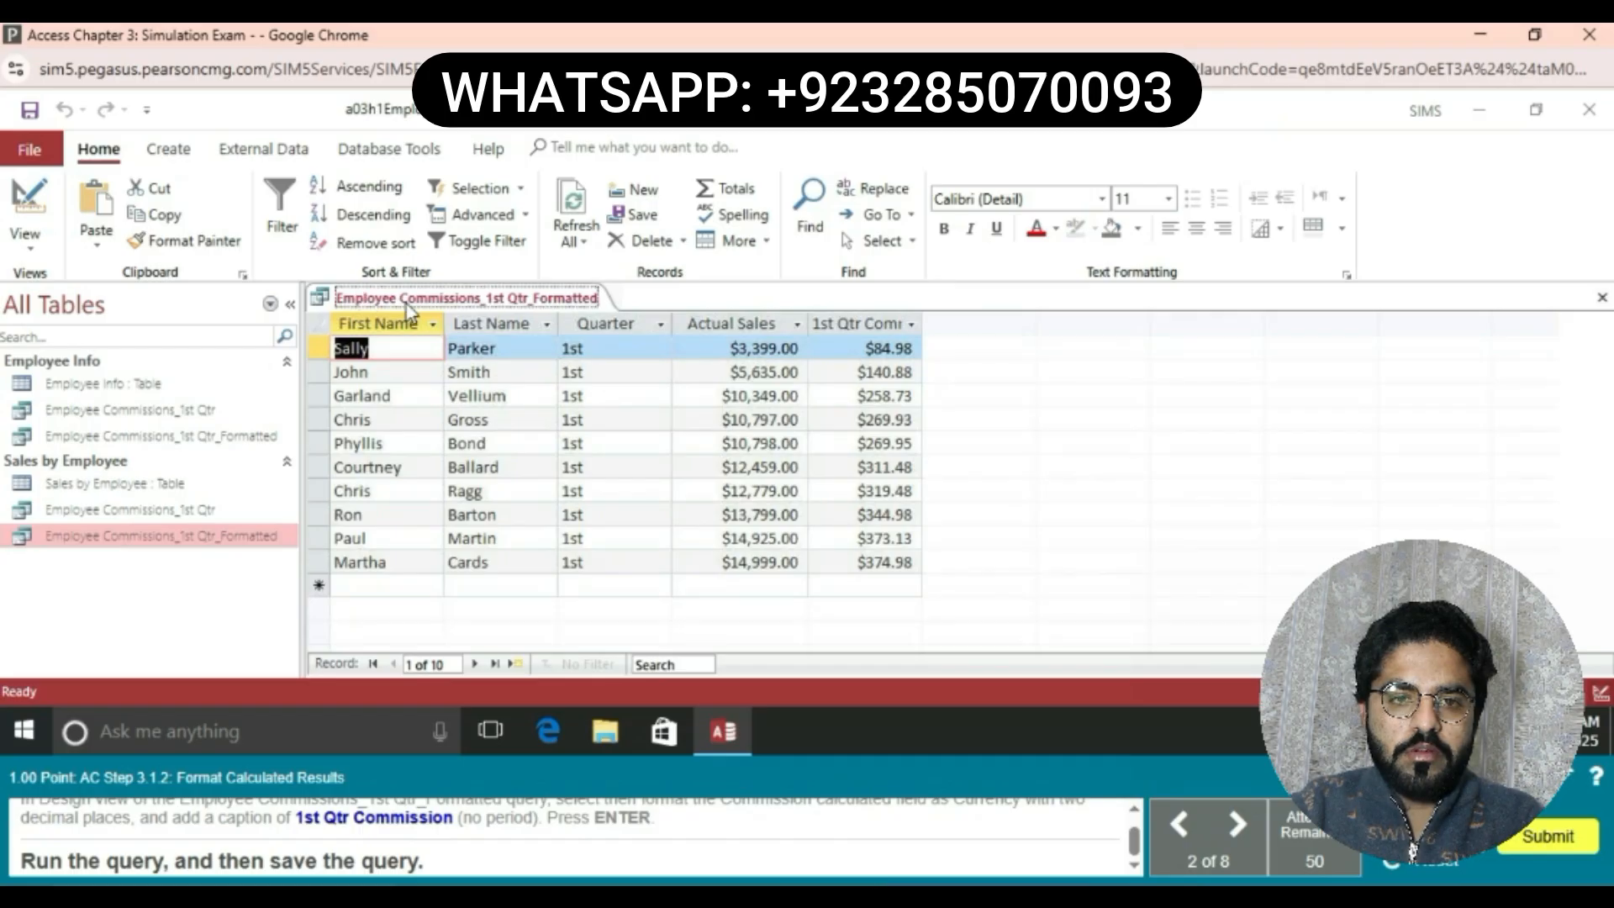
pyautogui.rightClick(409, 302)
pyautogui.click(452, 320)
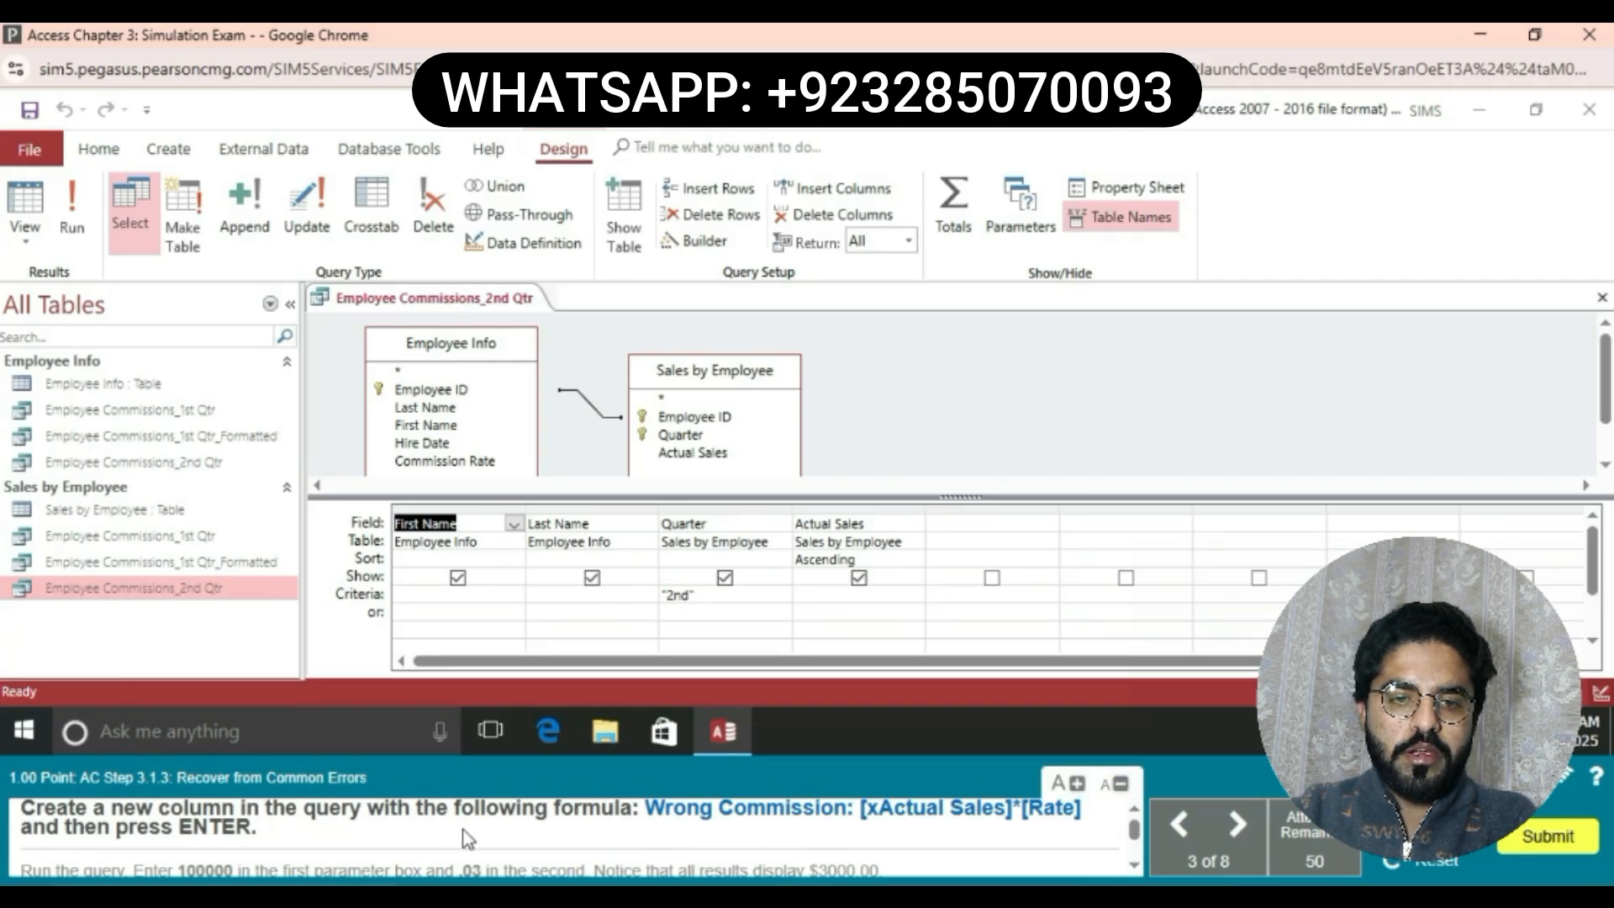
# In the first empty column of the query, build the expression Wrong Commission; [xActual Sales]*[Rate] with the Expression Builder
pyautogui.click(966, 523)
pyautogui.rightClick(966, 523)
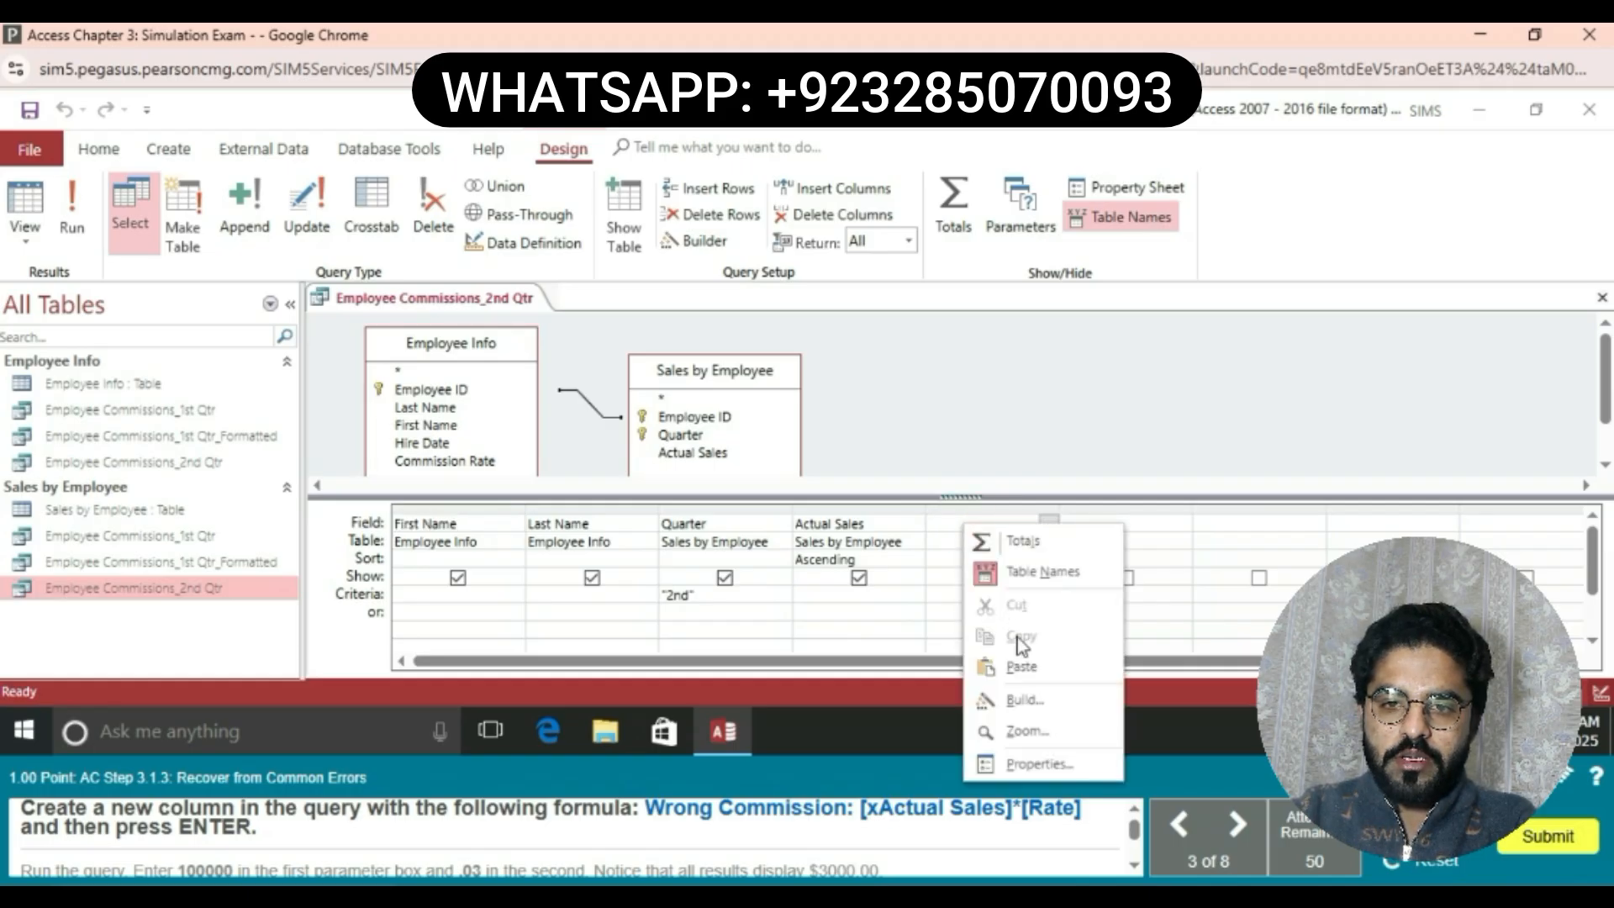
pyautogui.click(1022, 701)
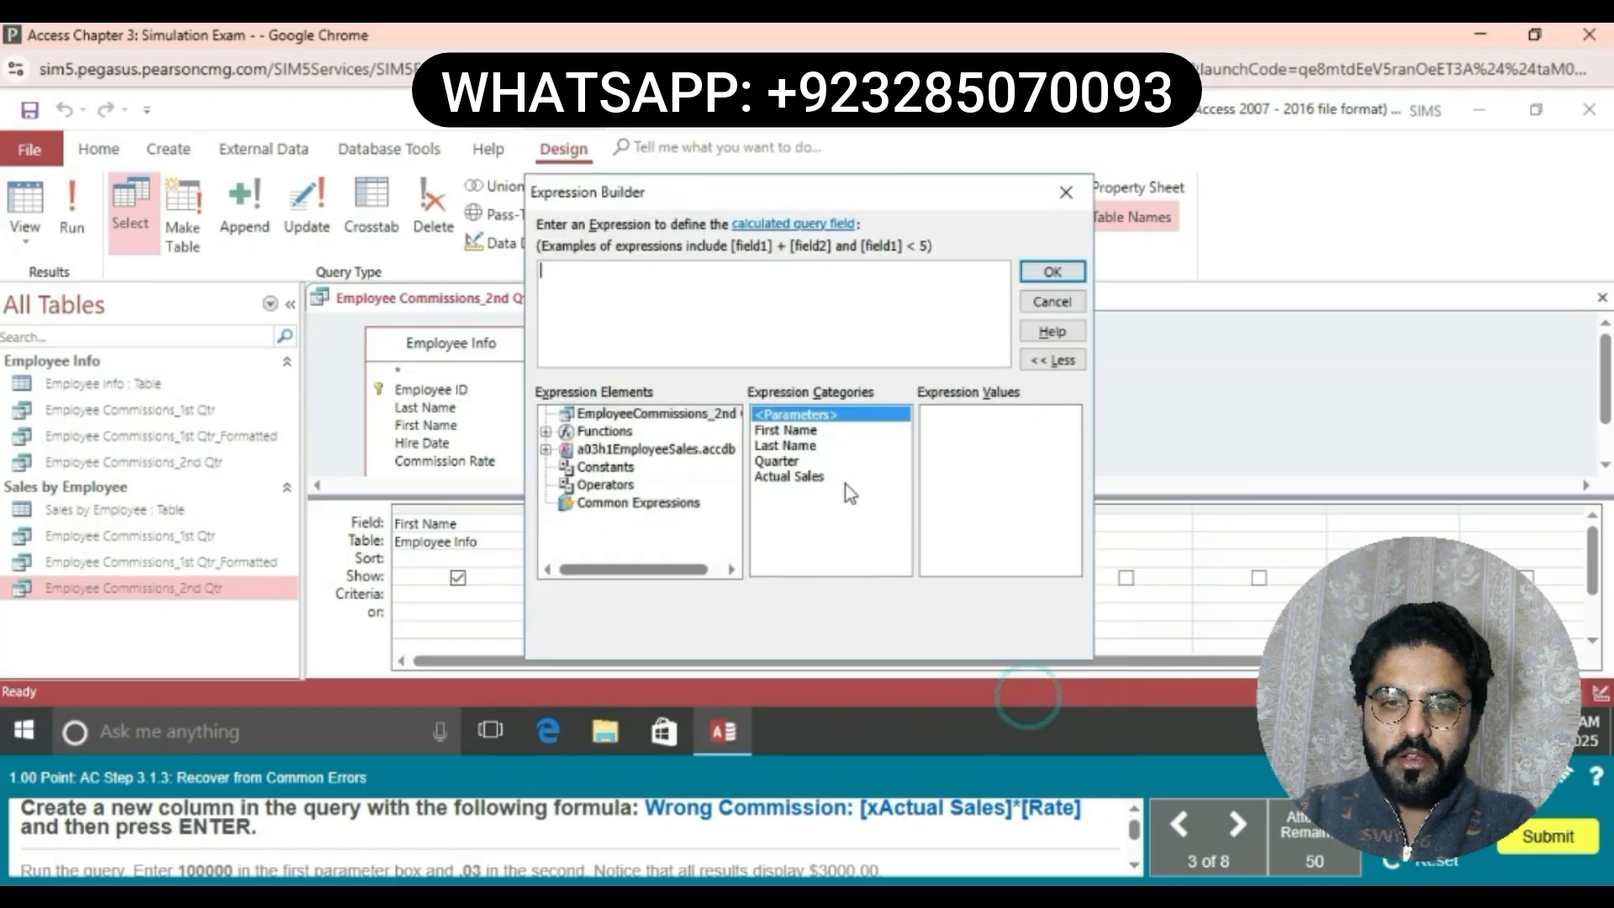
pyautogui.write('W')
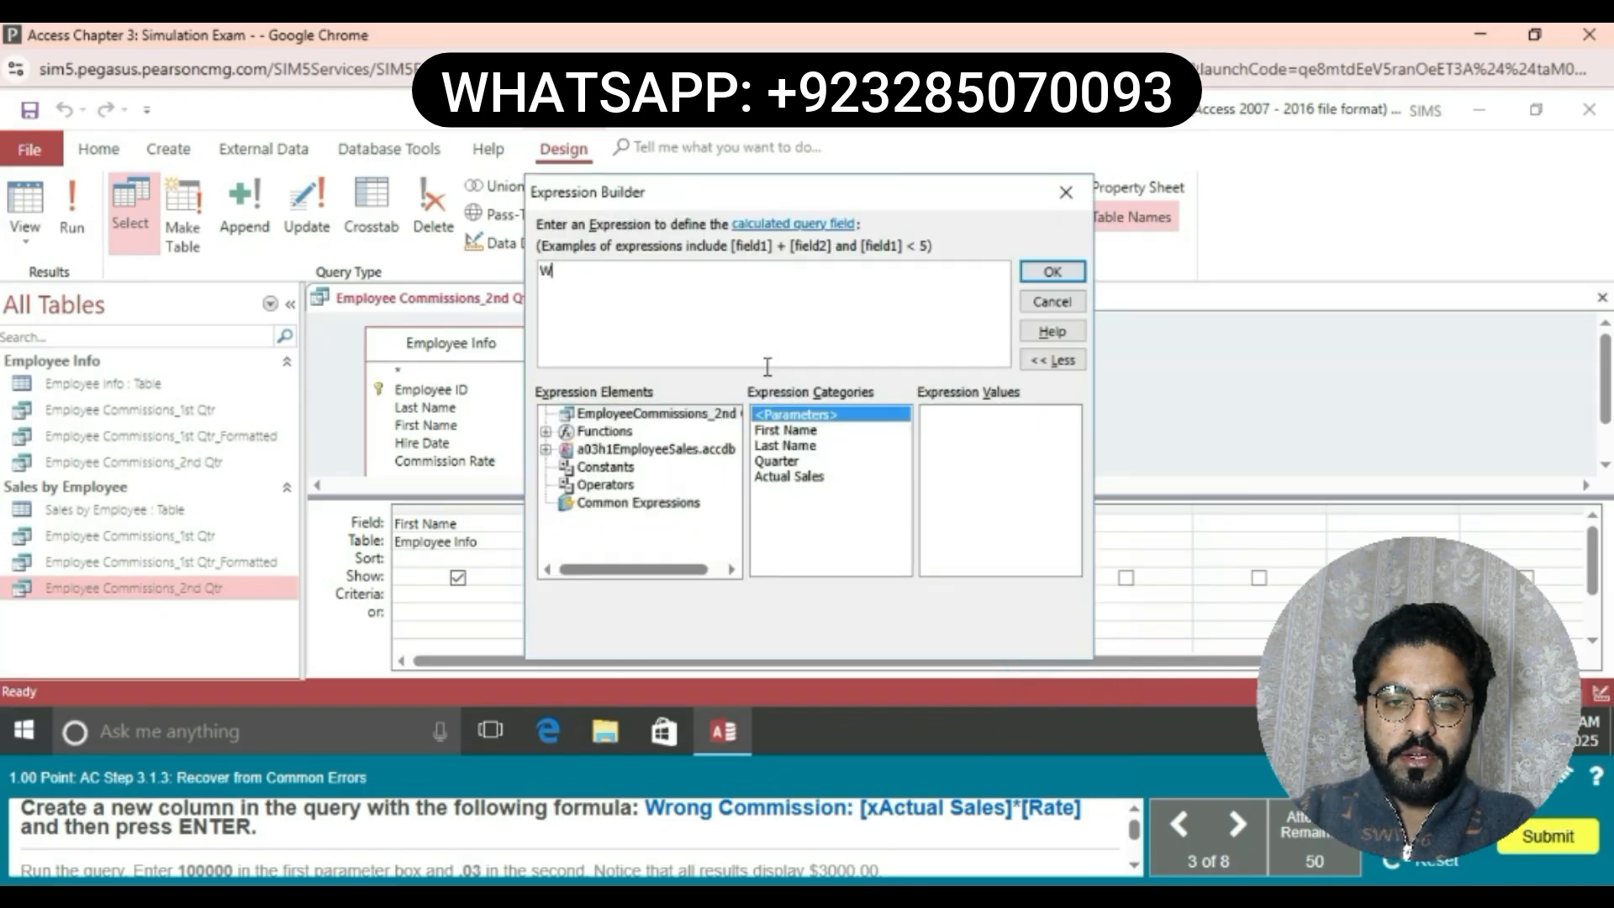
pyautogui.write('rong ')
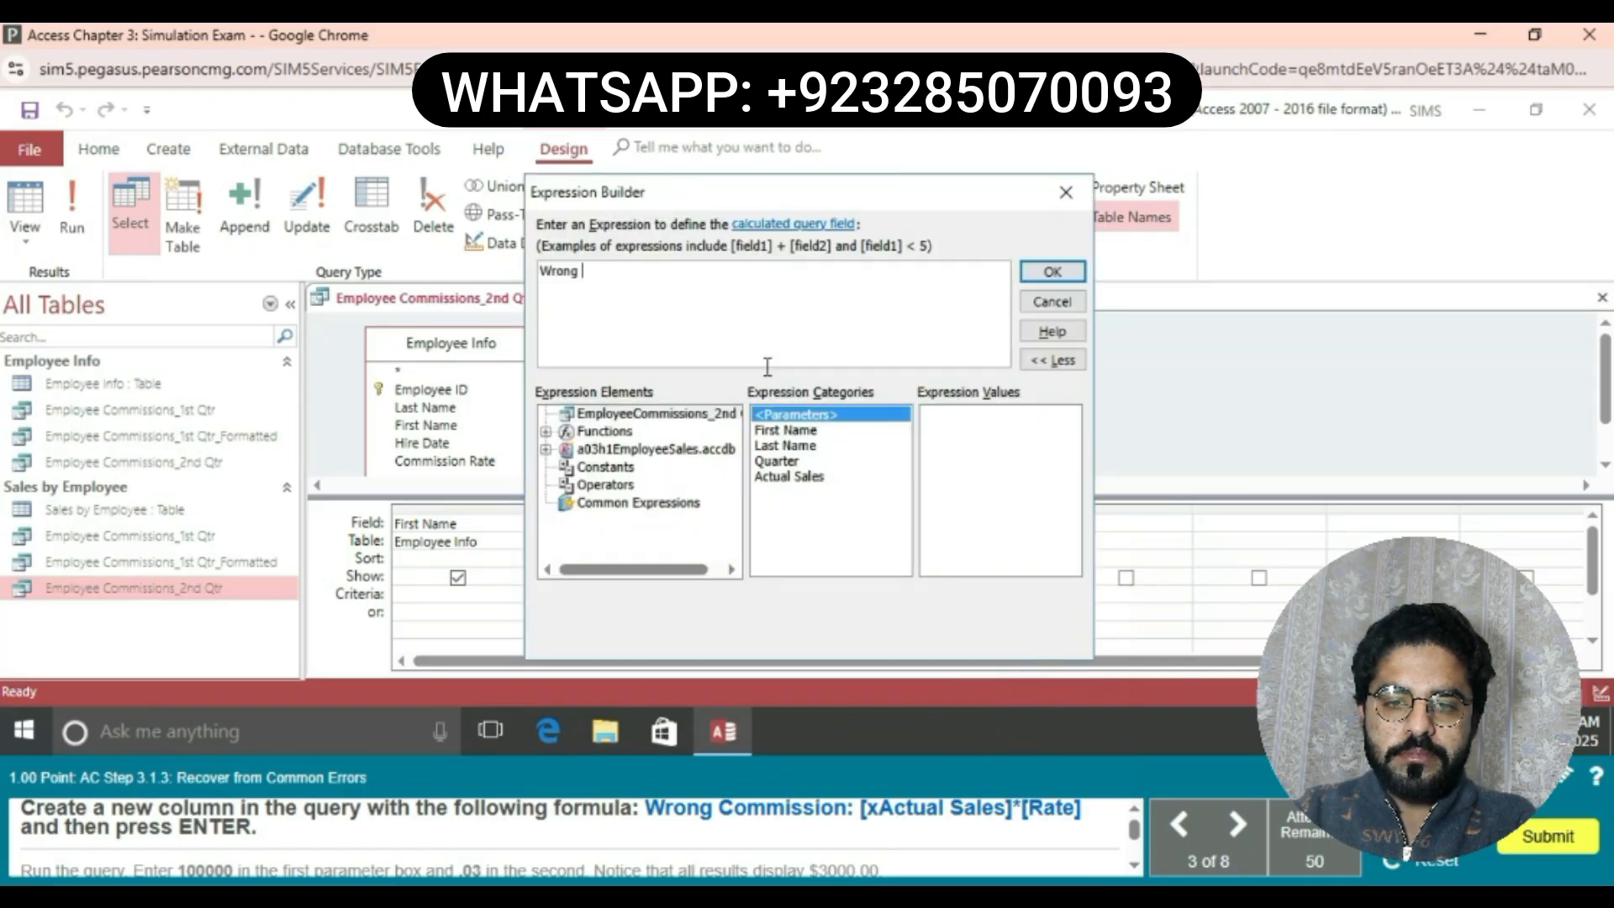
pyautogui.write('C')
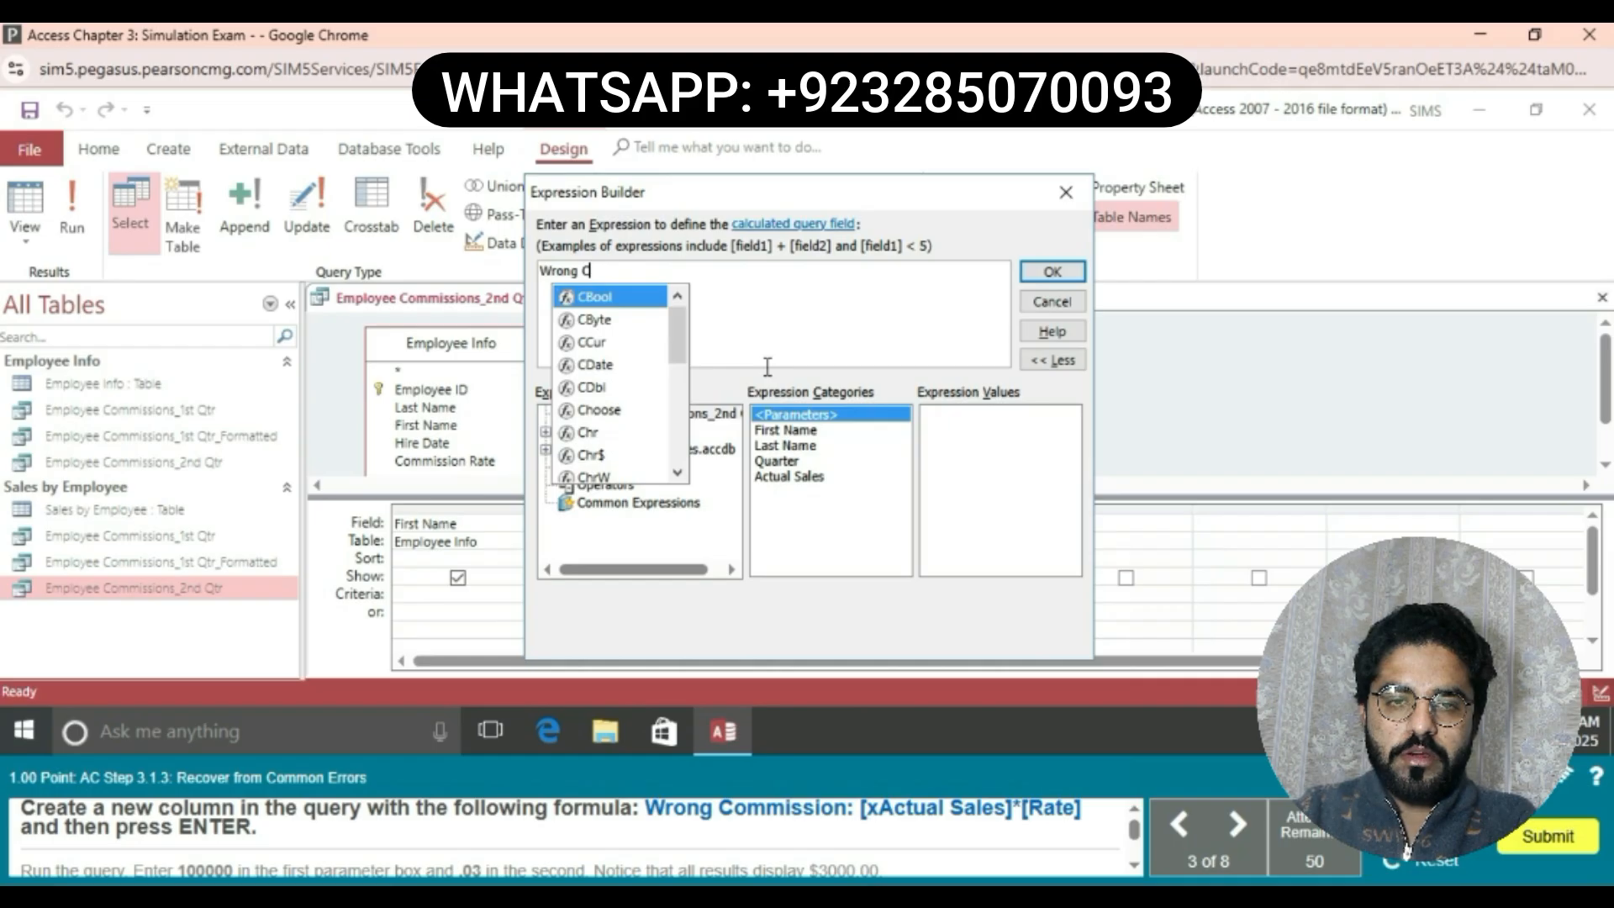
pyautogui.write('ommis')
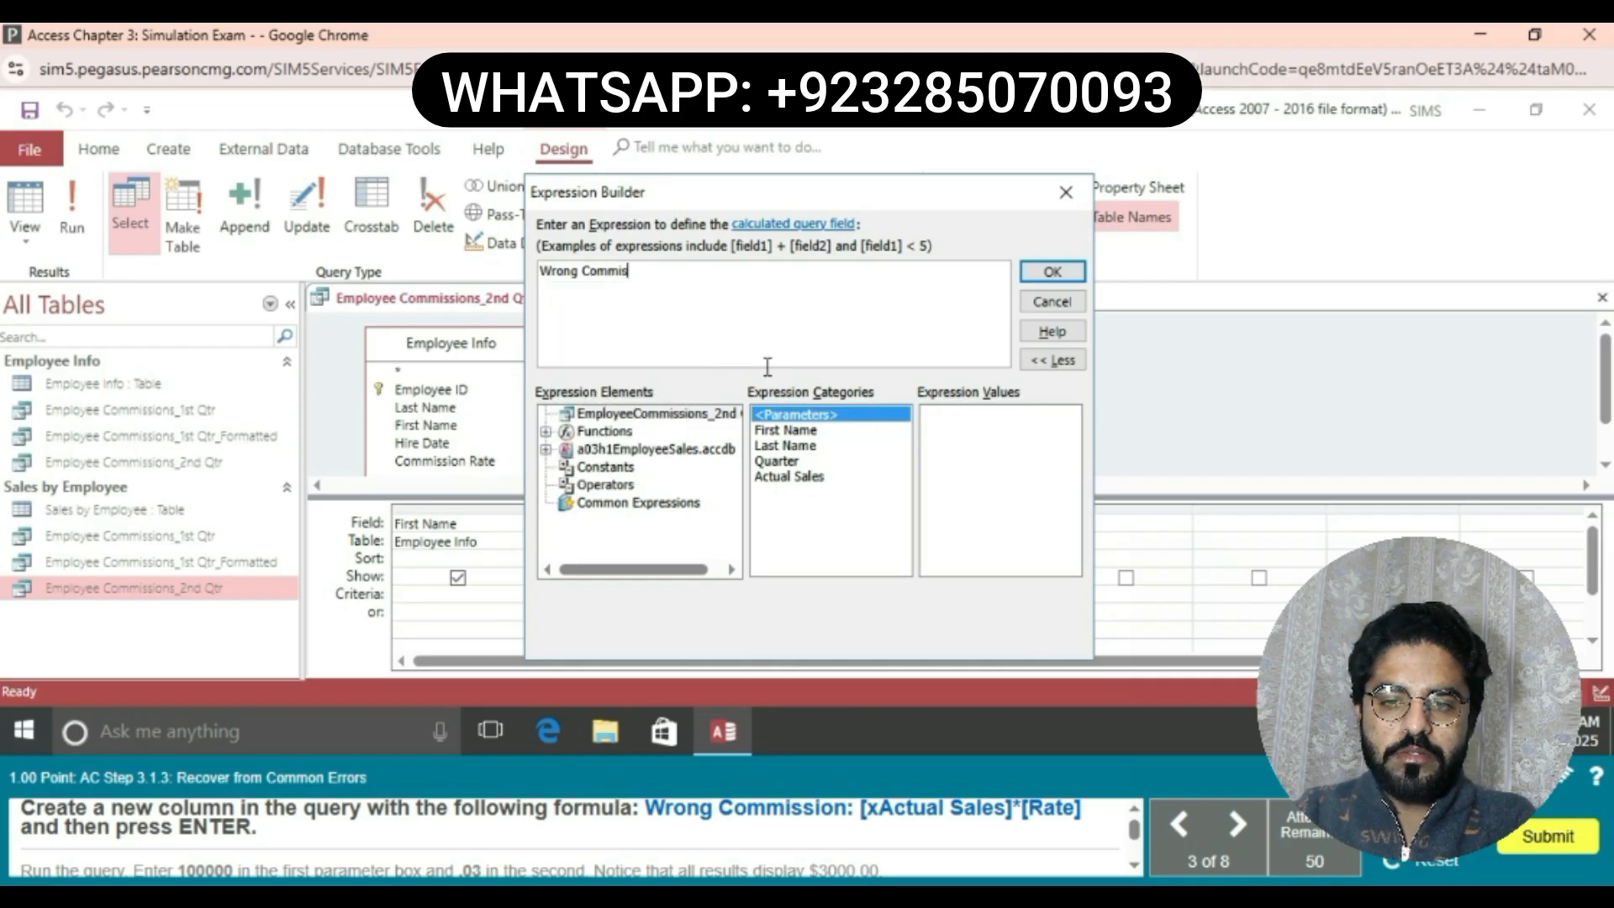
pyautogui.write('sion:')
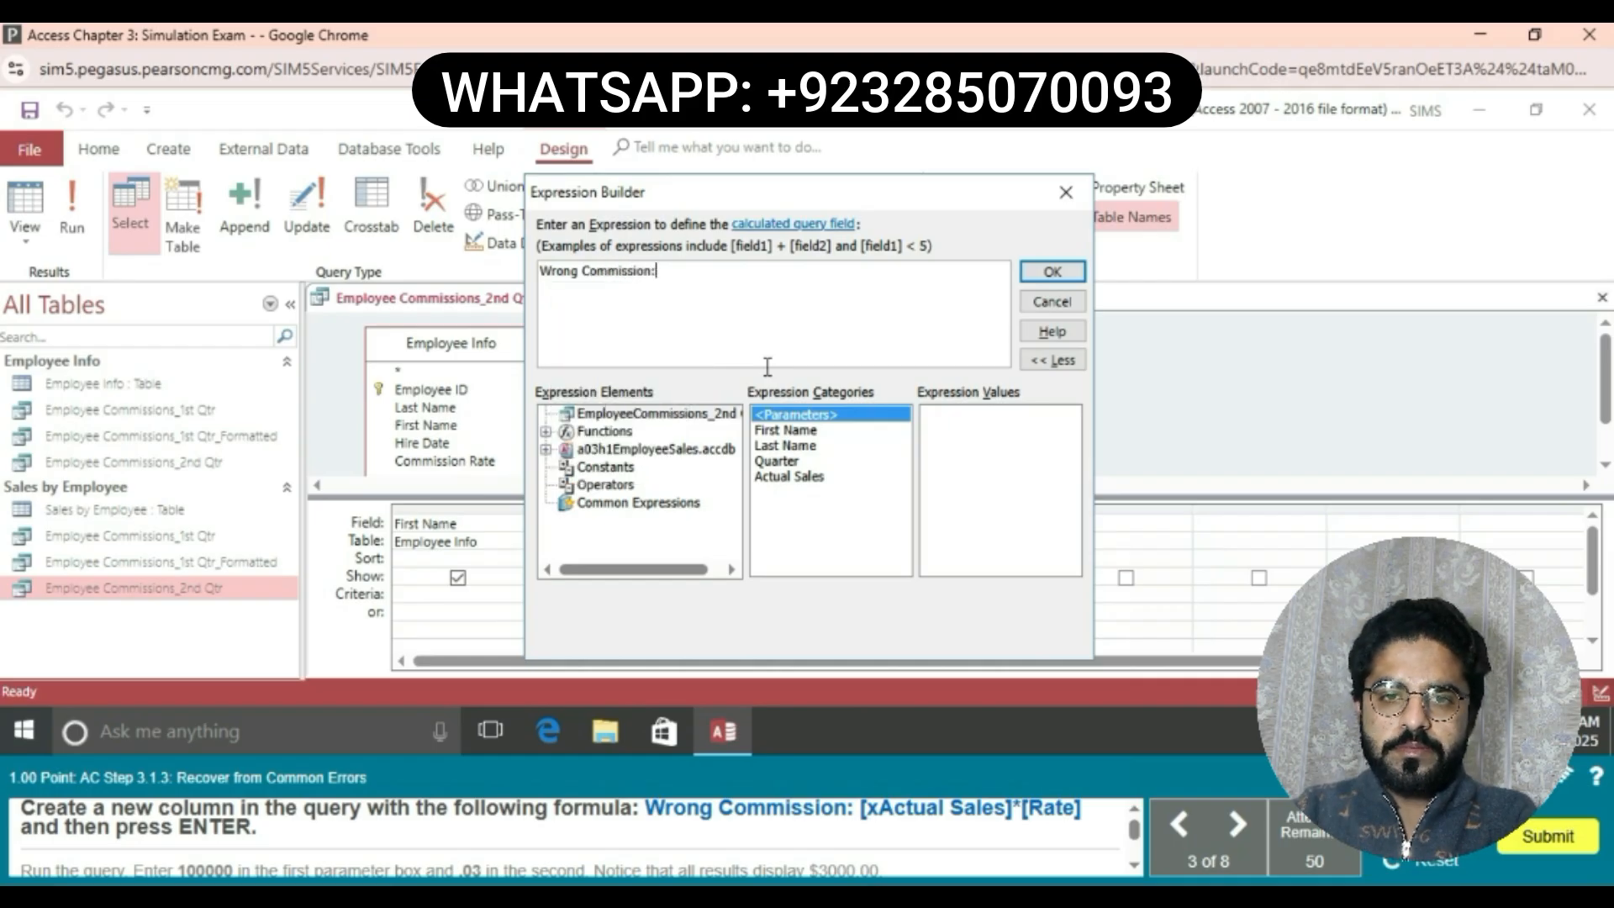
pyautogui.press('BackSpace')
pyautogui.write(';')
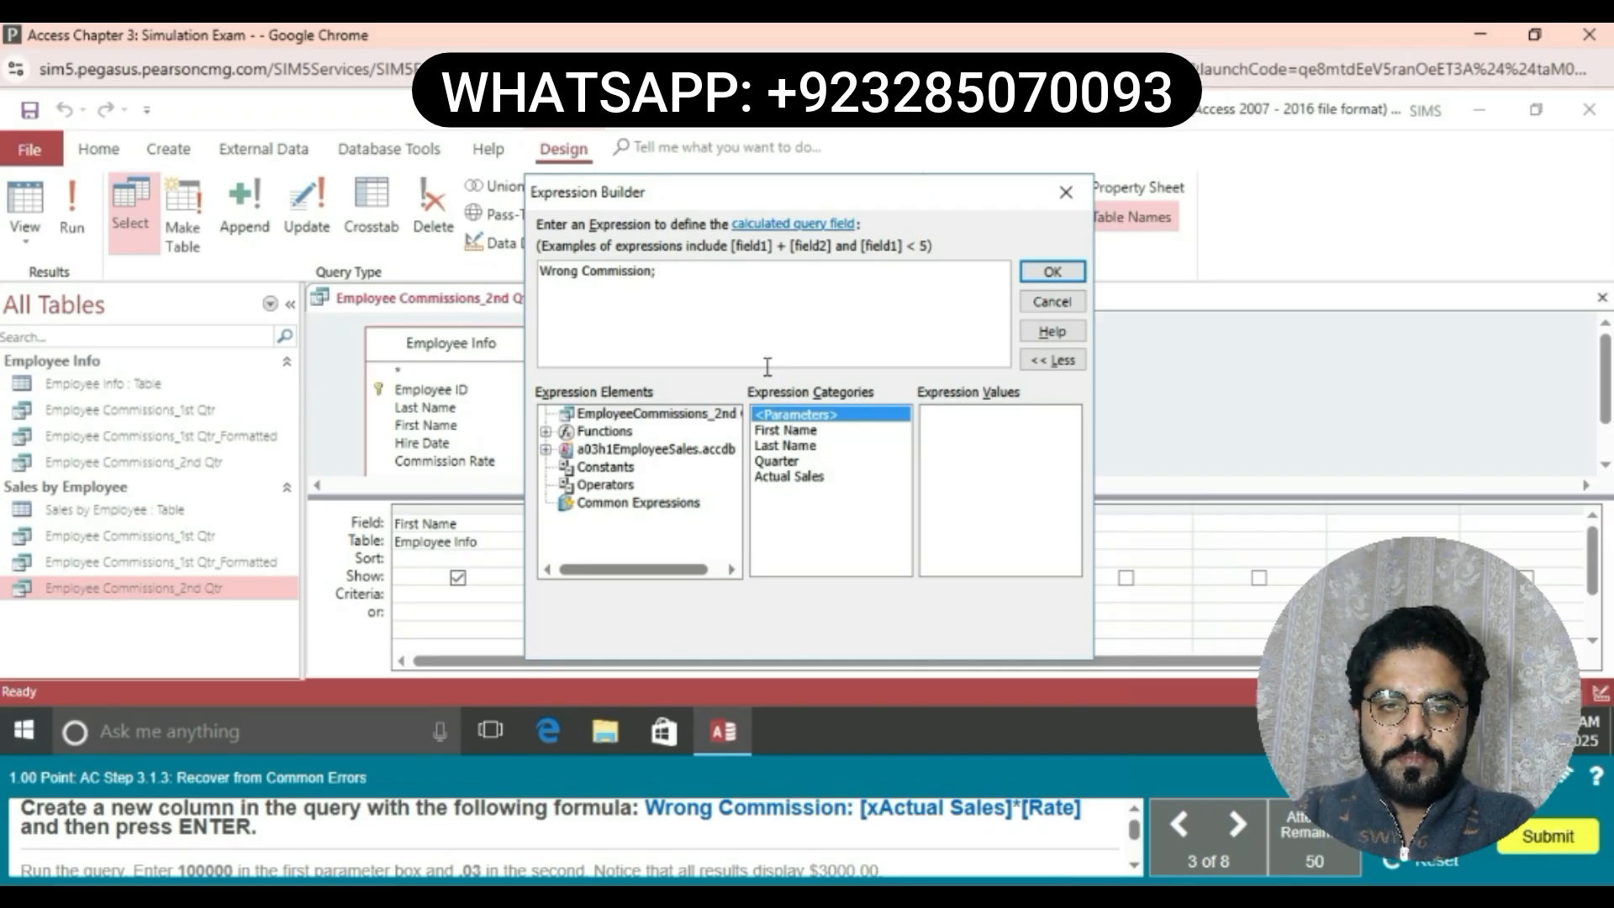
pyautogui.write(' [x')
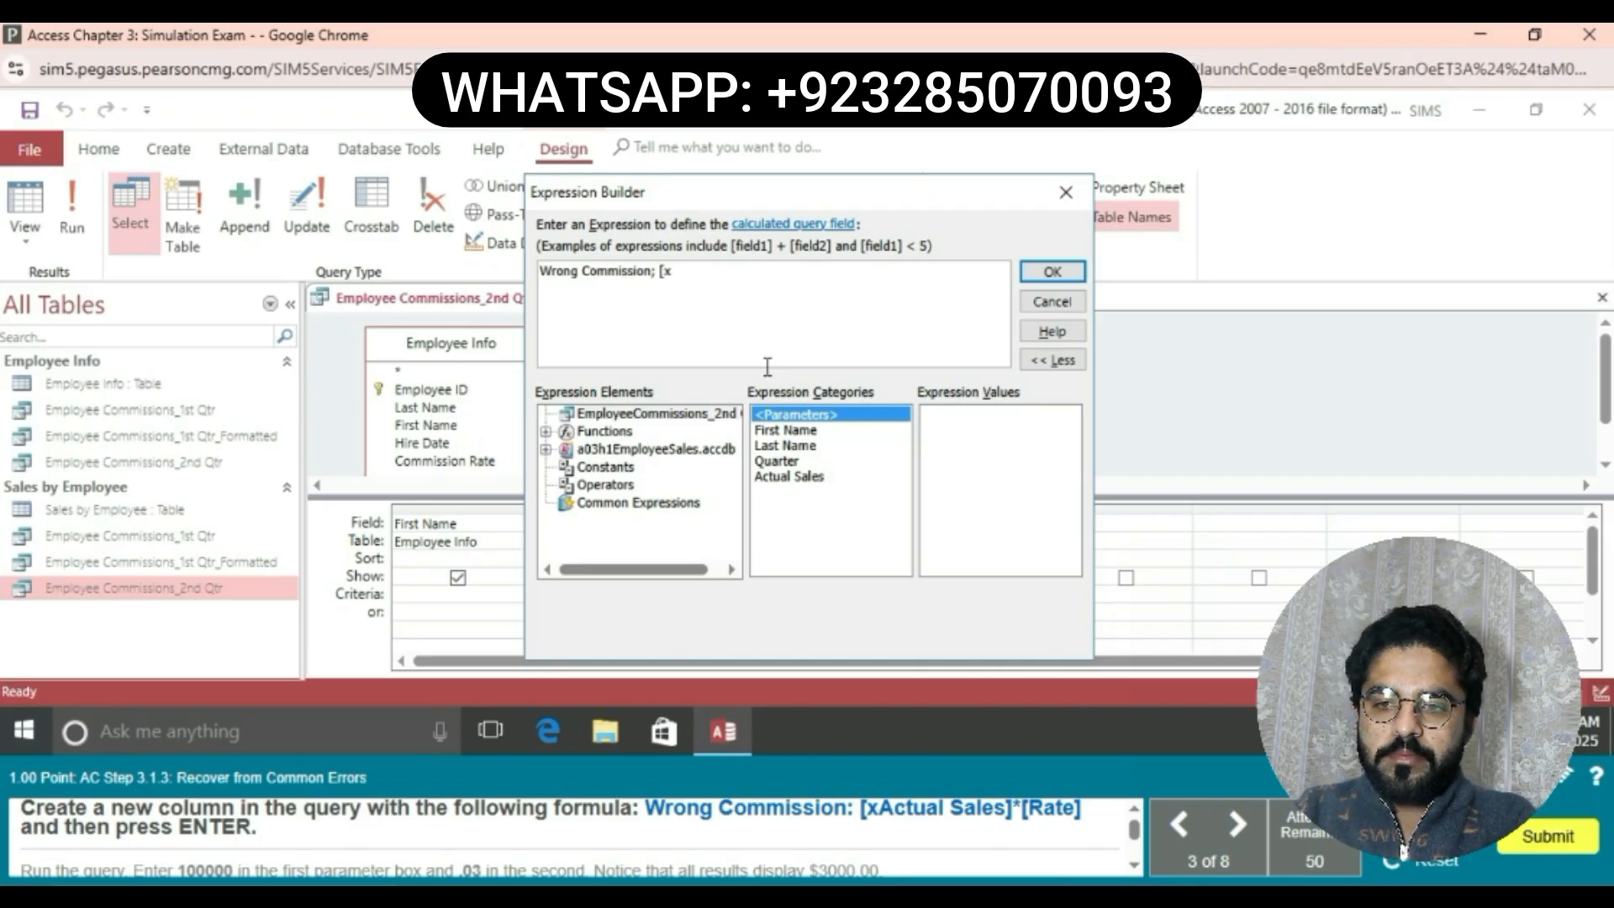
pyautogui.write('Actual')
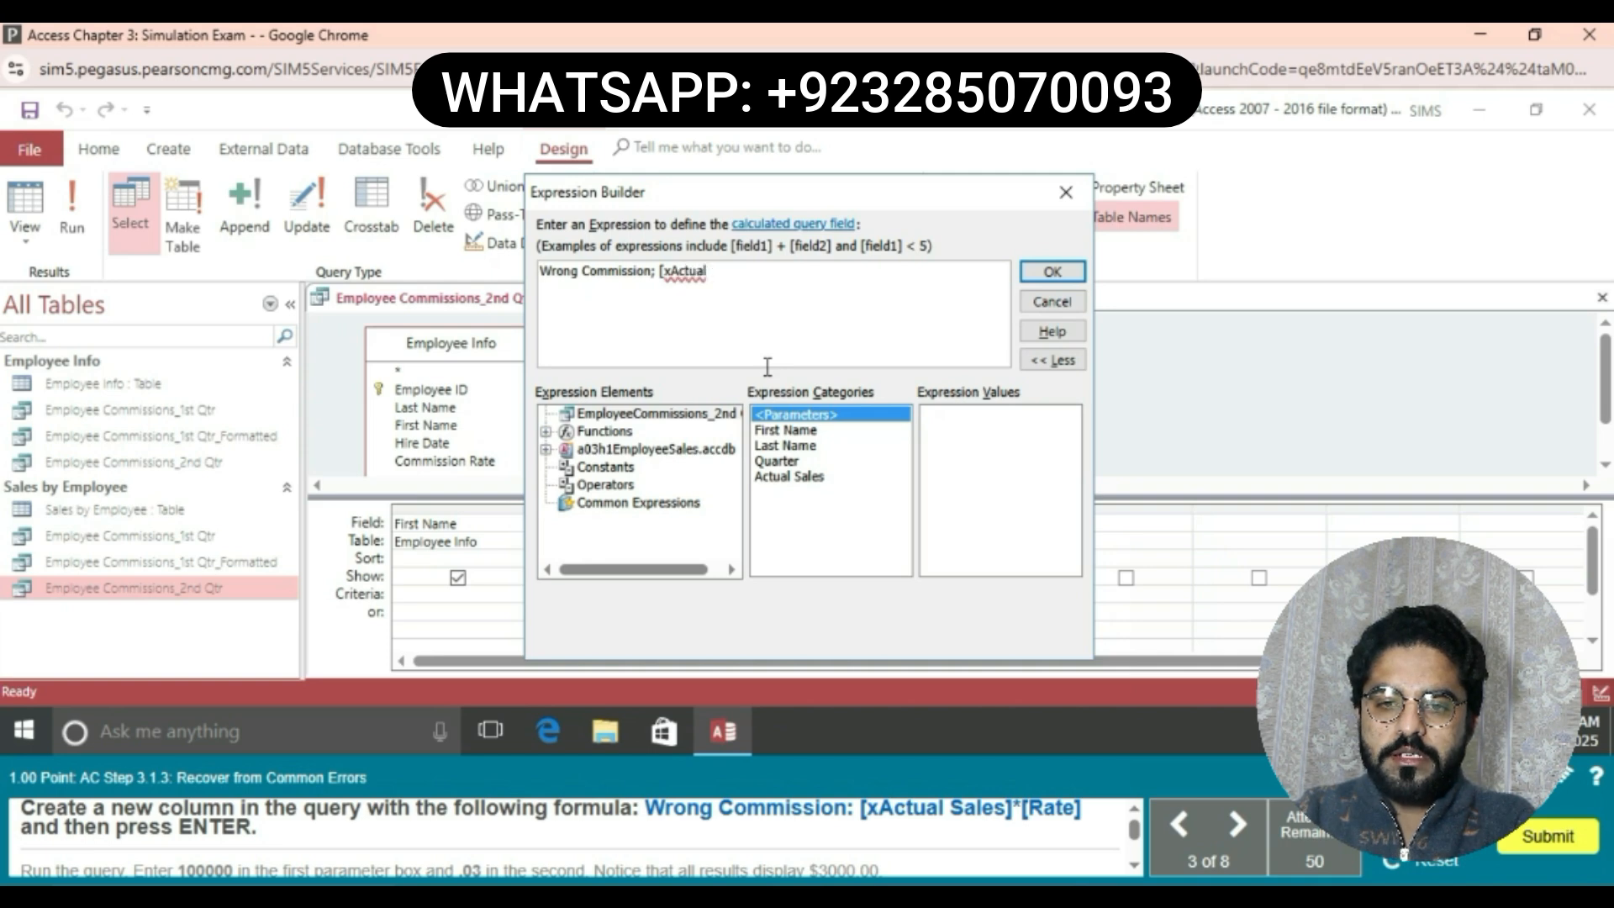
pyautogui.write(' Sales')
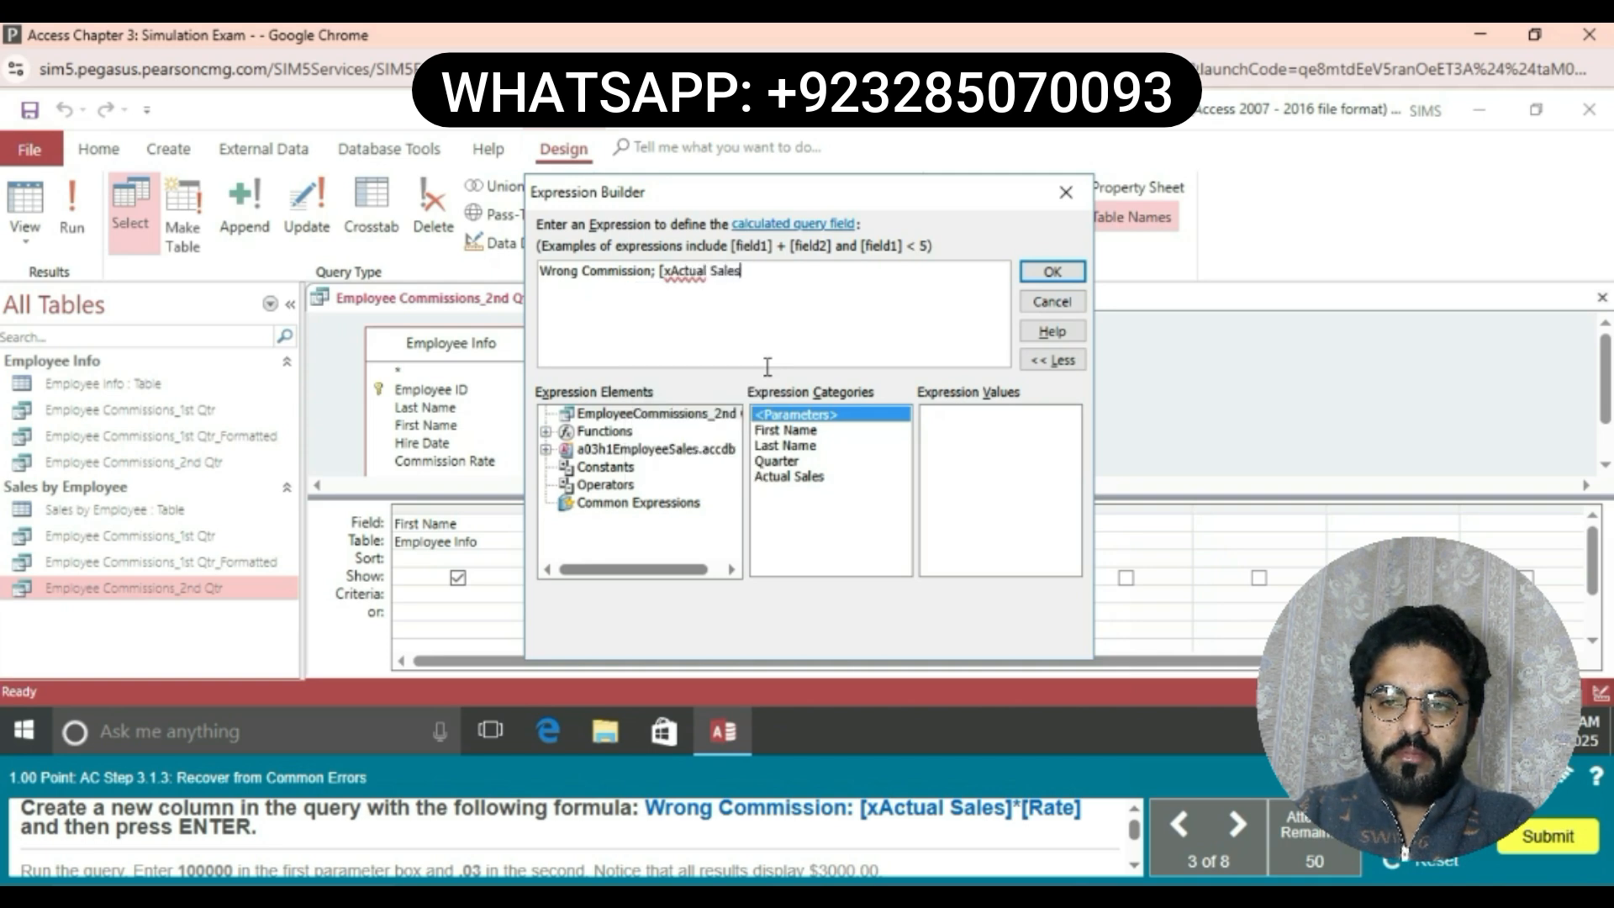
pyautogui.write(']')
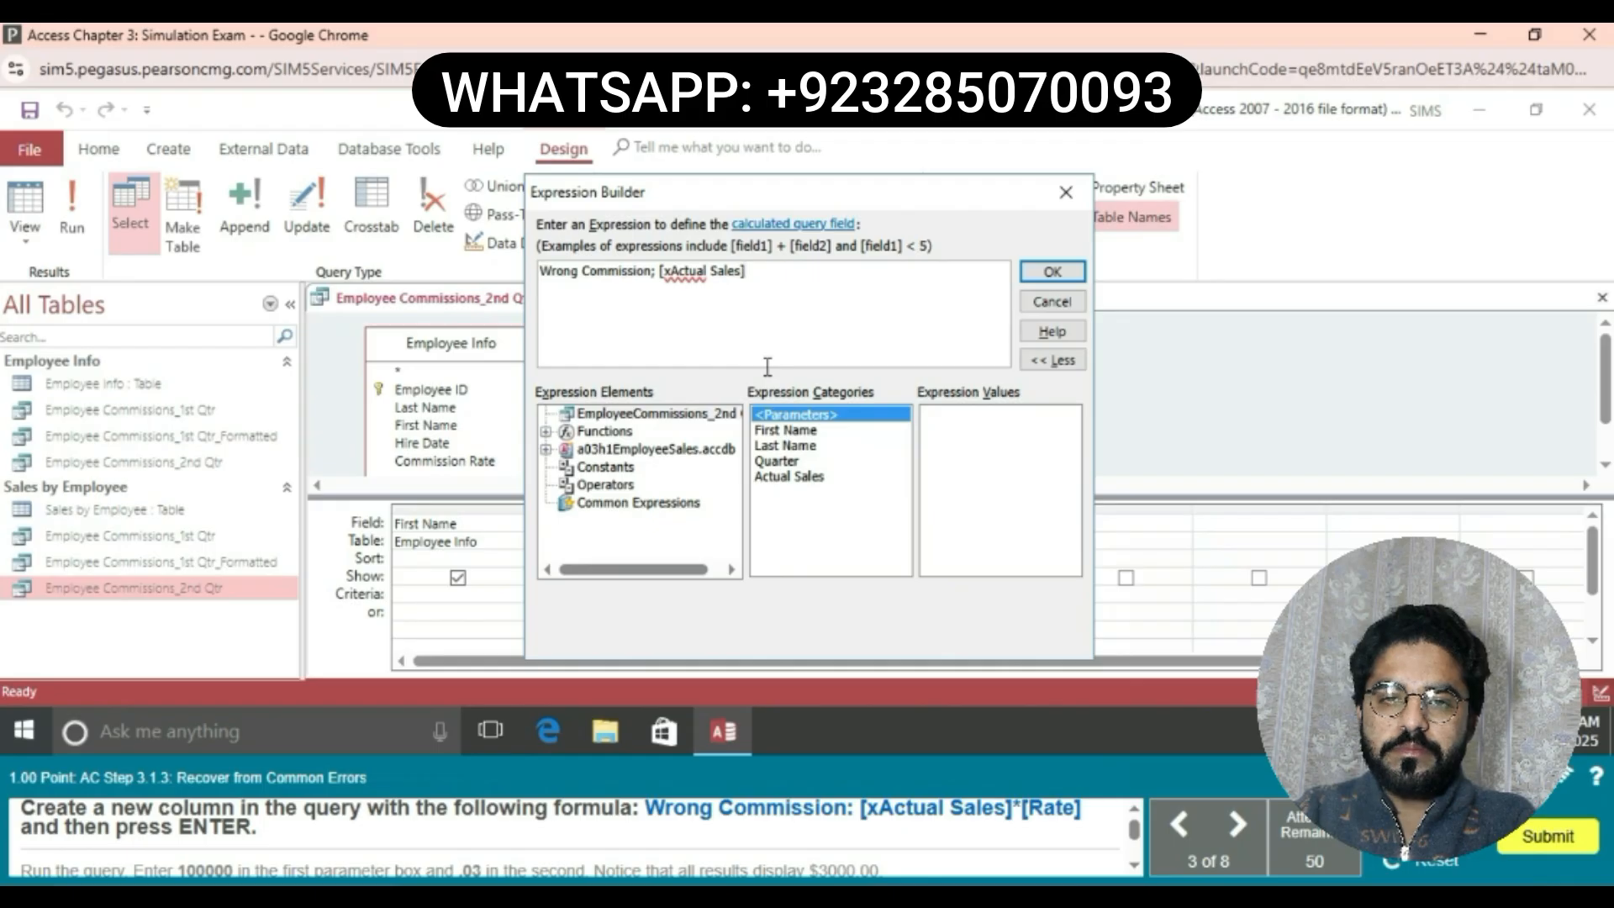
pyautogui.write('*')
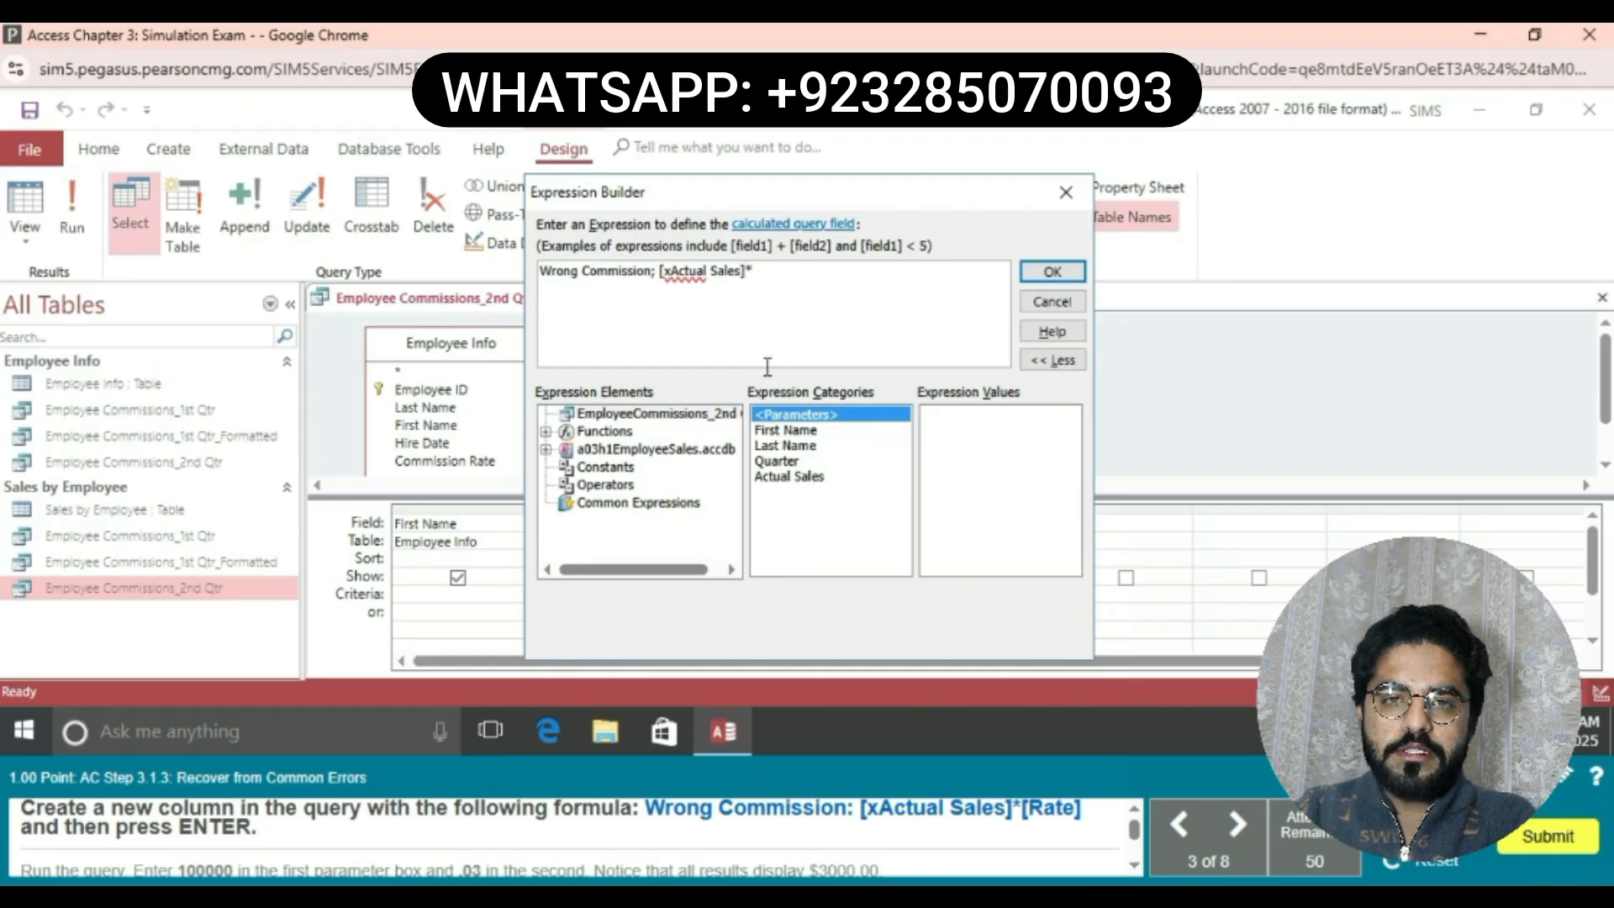
pyautogui.write('[Rat')
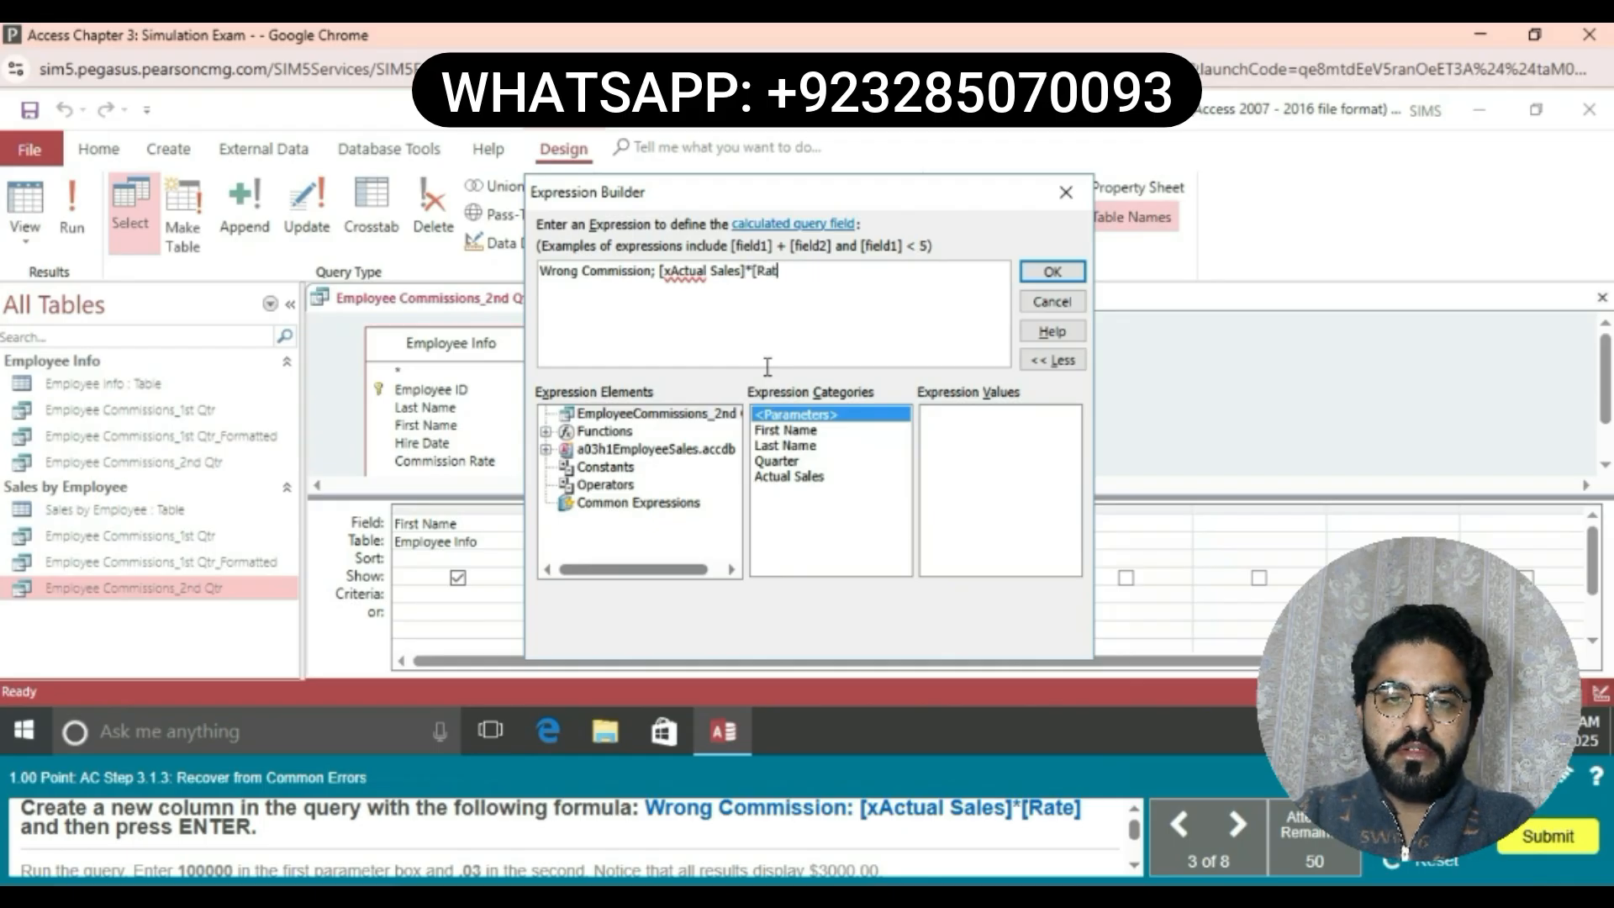
pyautogui.write('e]')
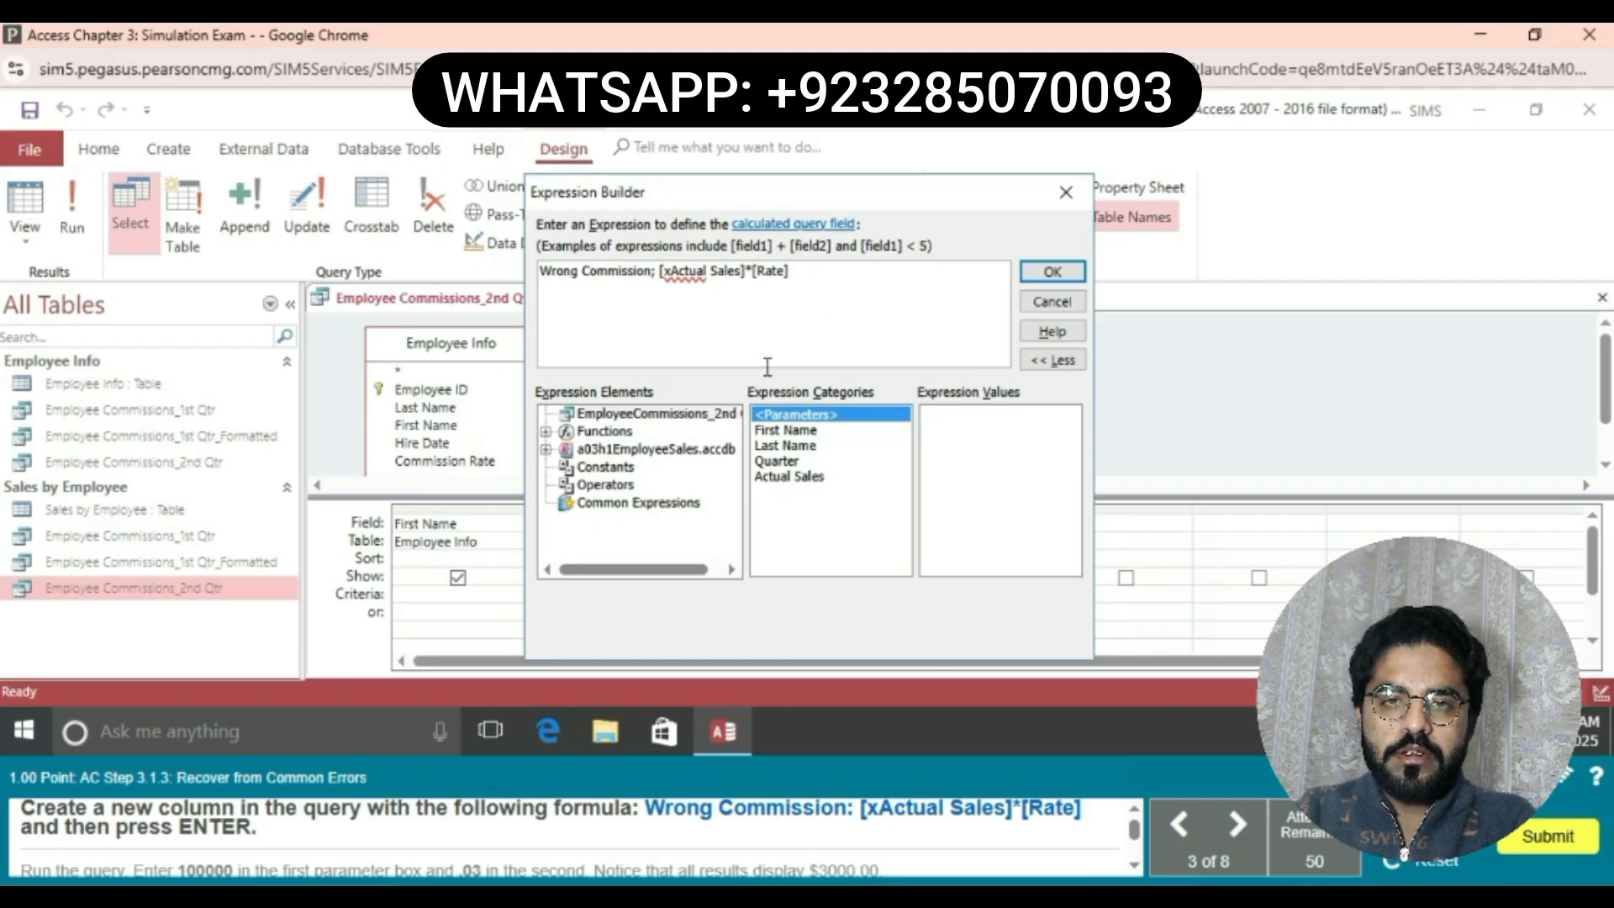
pyautogui.click(1050, 271)
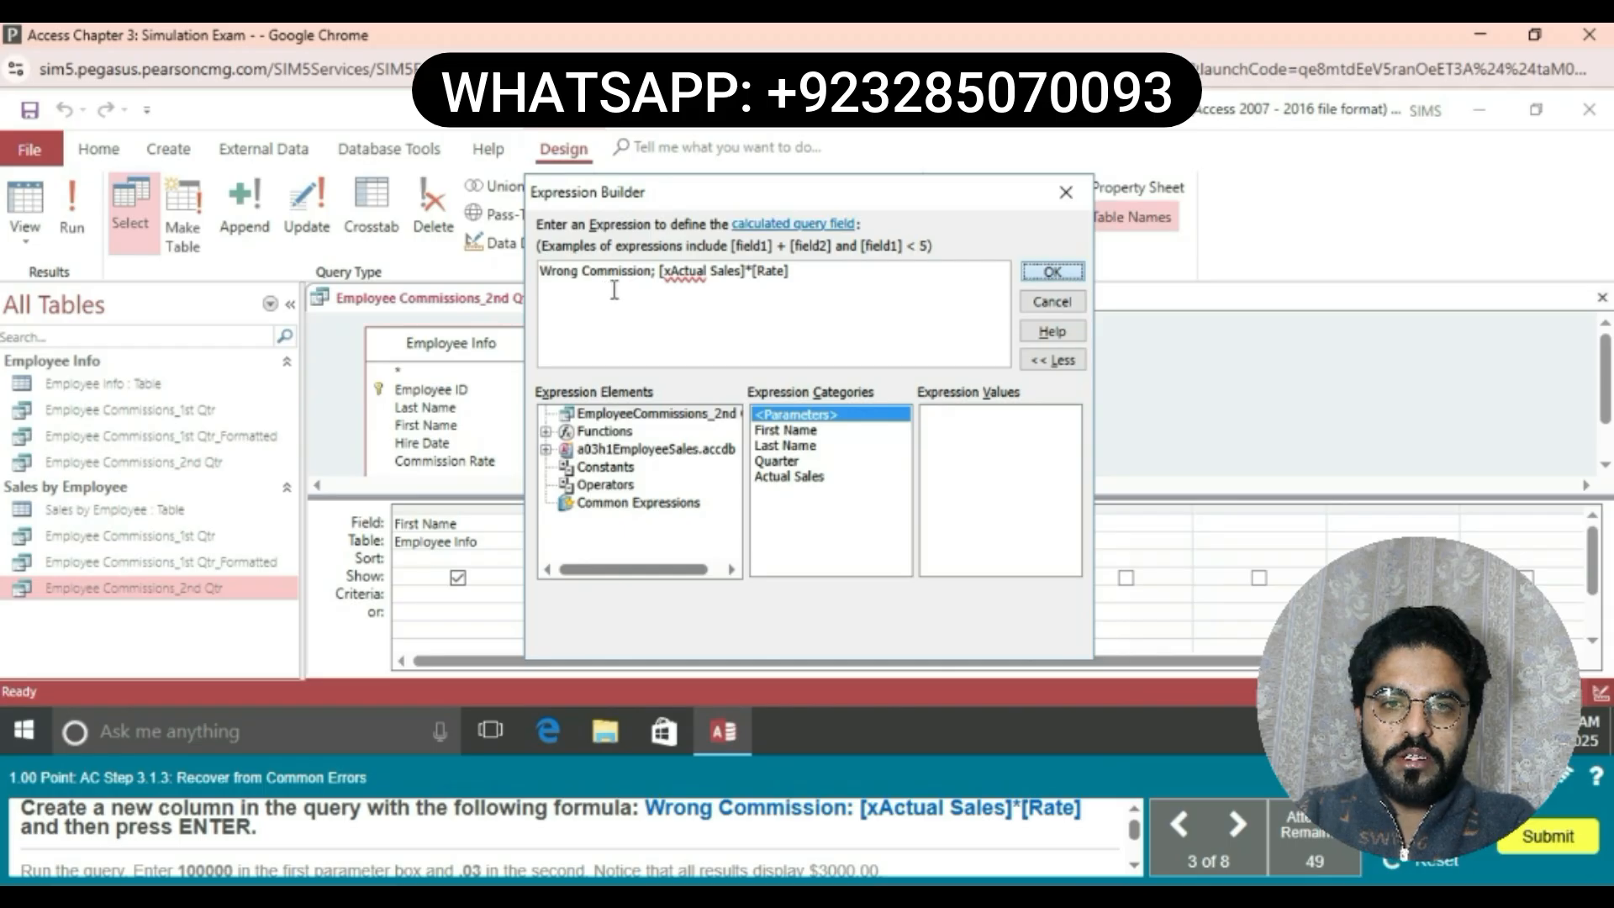
# Replace the semicolon after Wrong Commission with a colon and accept the expression
pyautogui.click(657, 271)
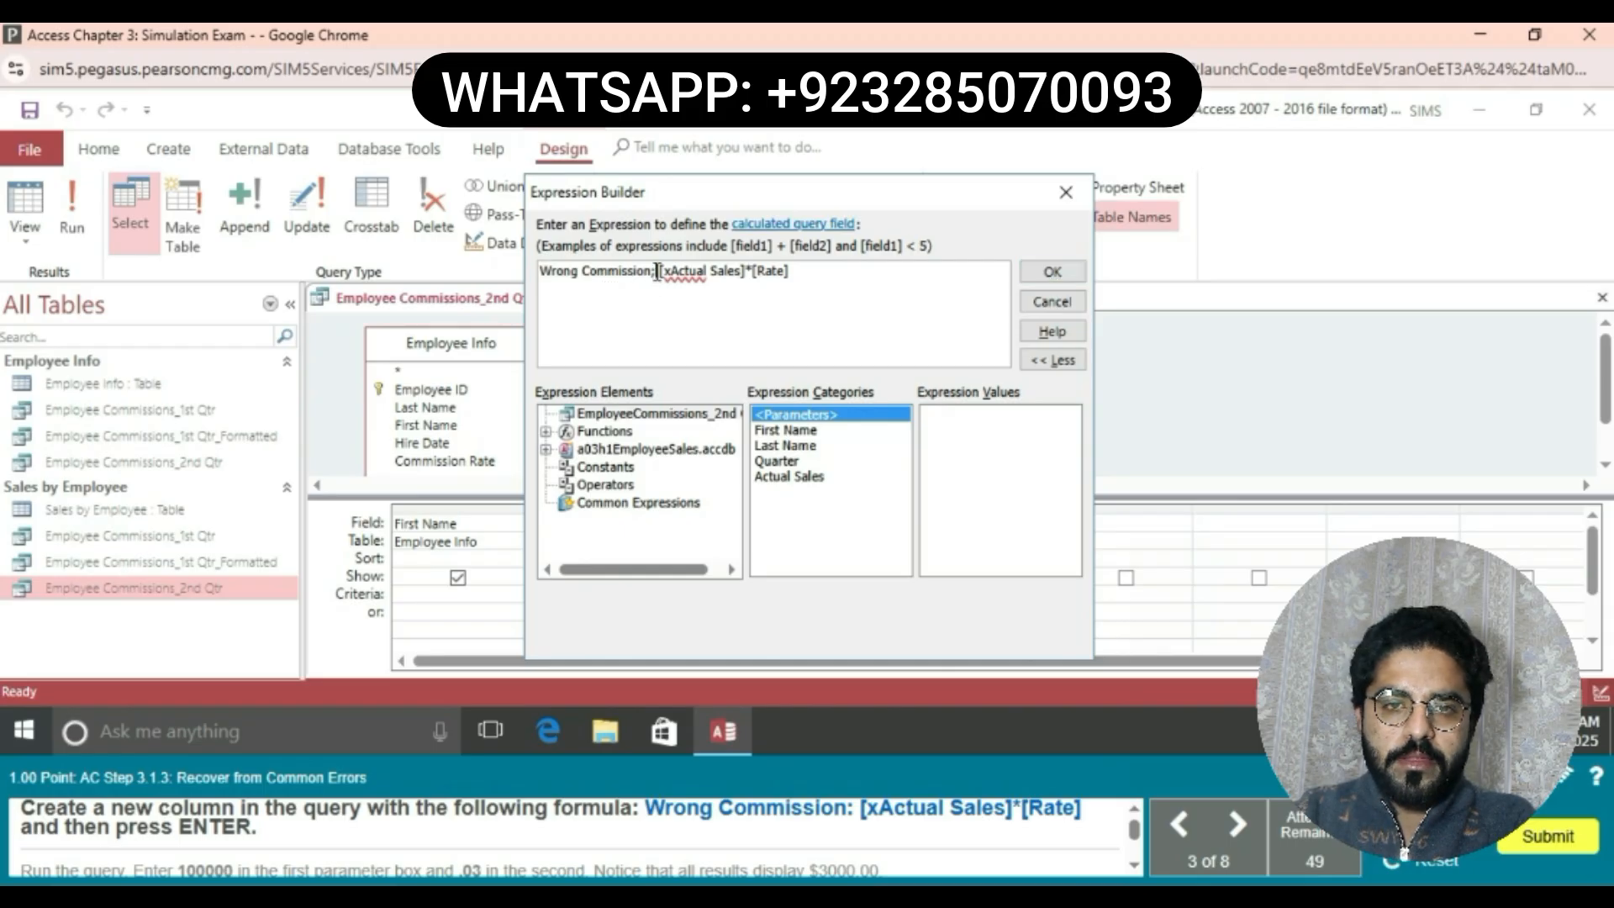
pyautogui.press('BackSpace')
pyautogui.write(':')
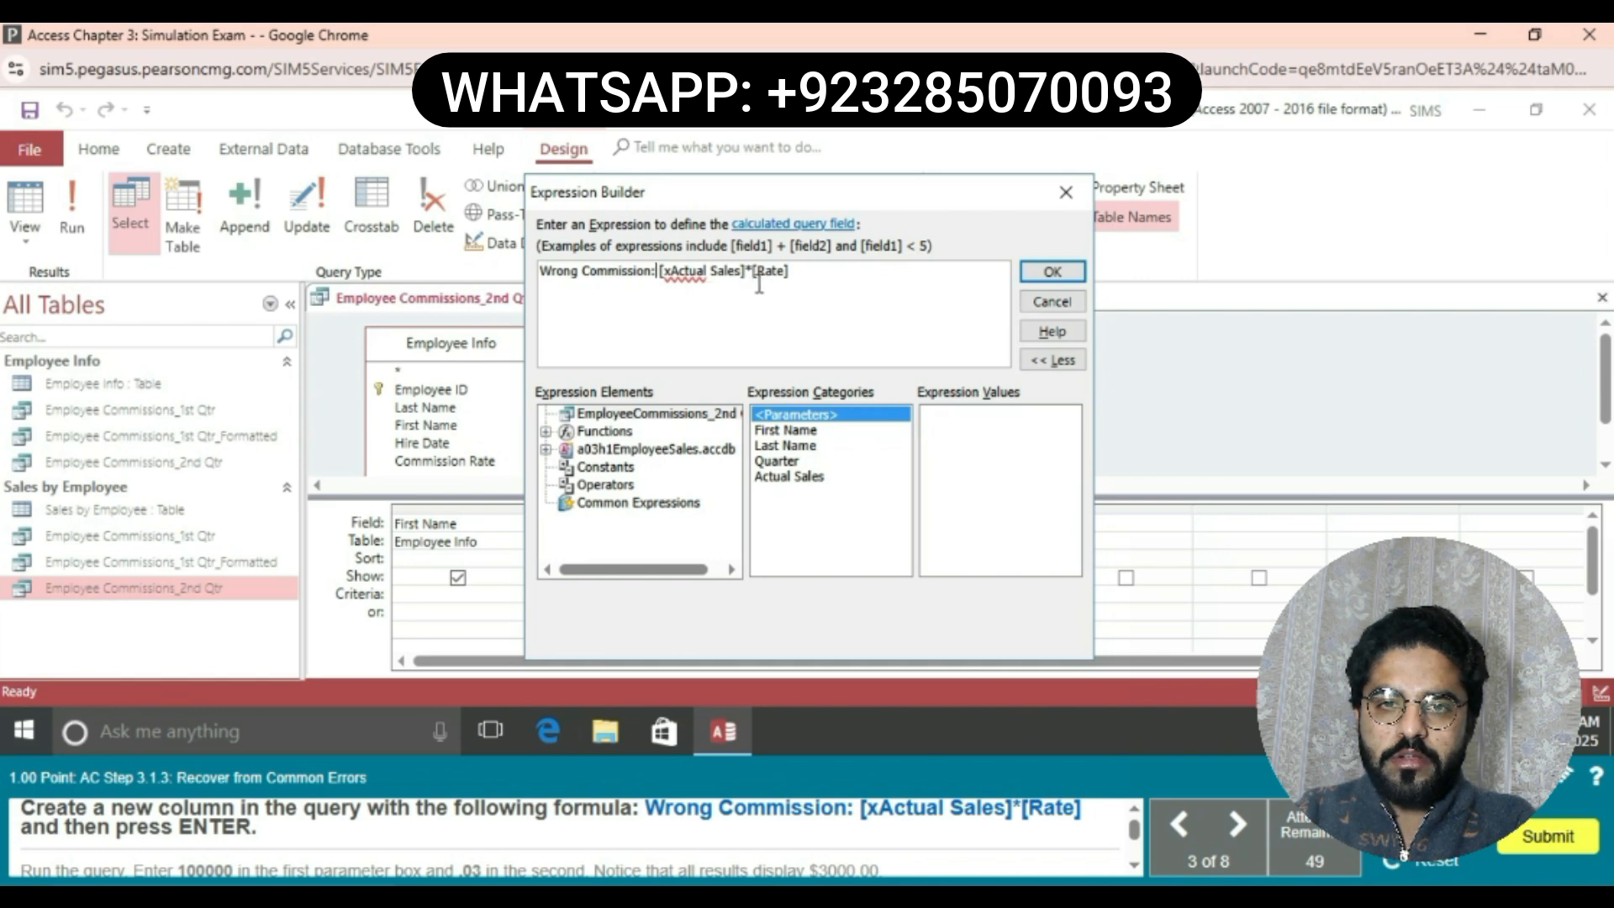
pyautogui.click(1053, 273)
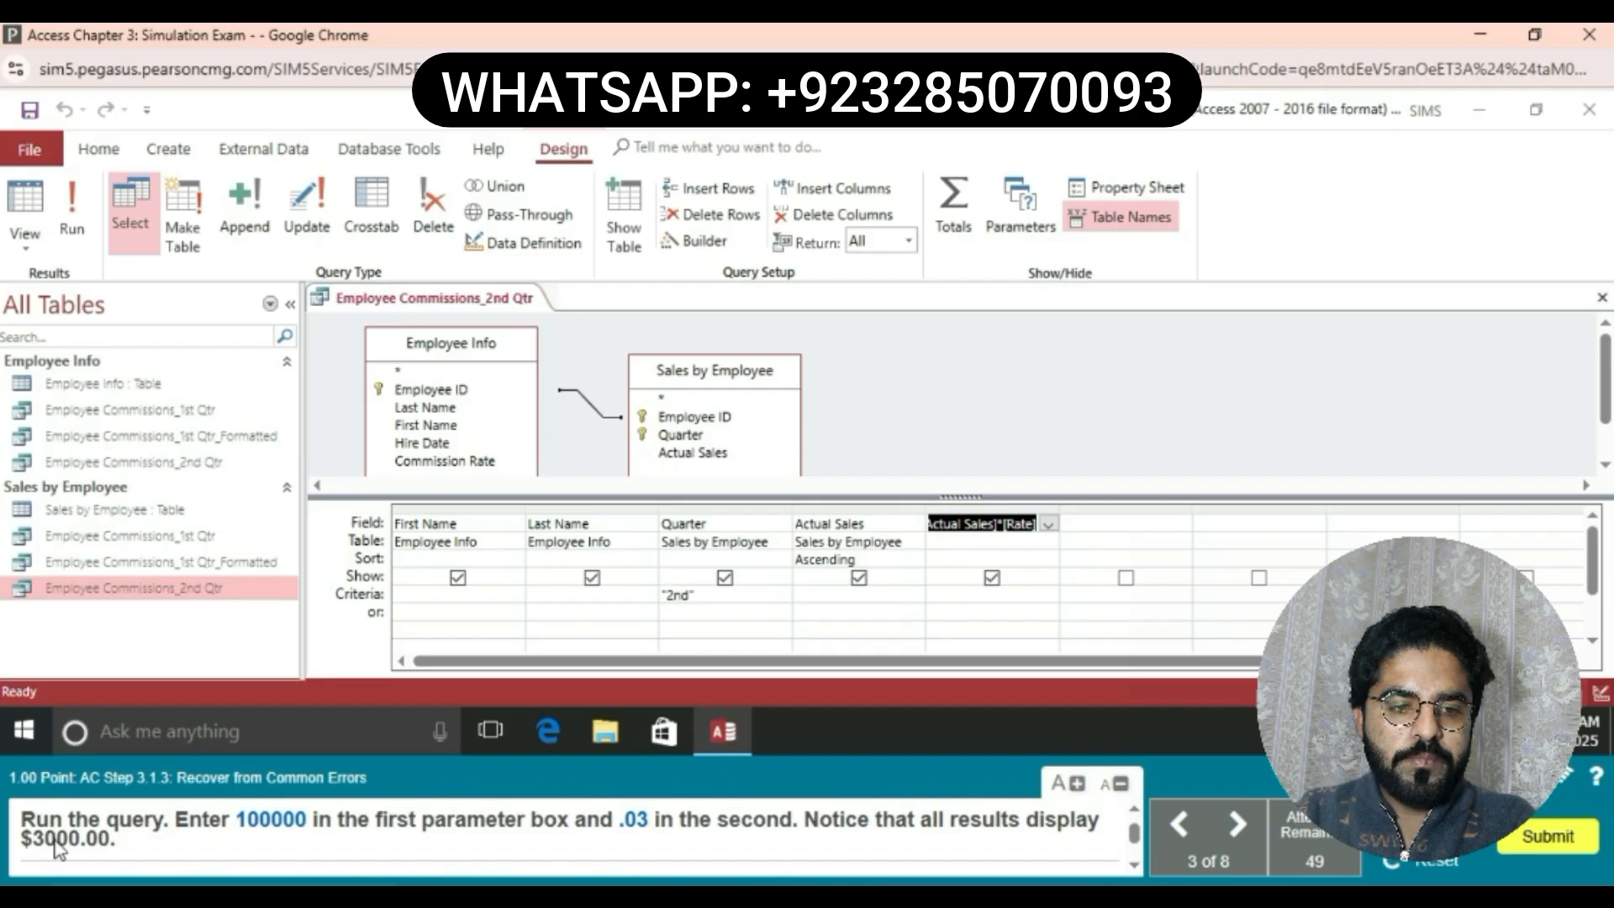
# Run the query with 100000 as the xActual Sales parameter and 0.03 as the Rate parameter
pyautogui.click(97, 226)
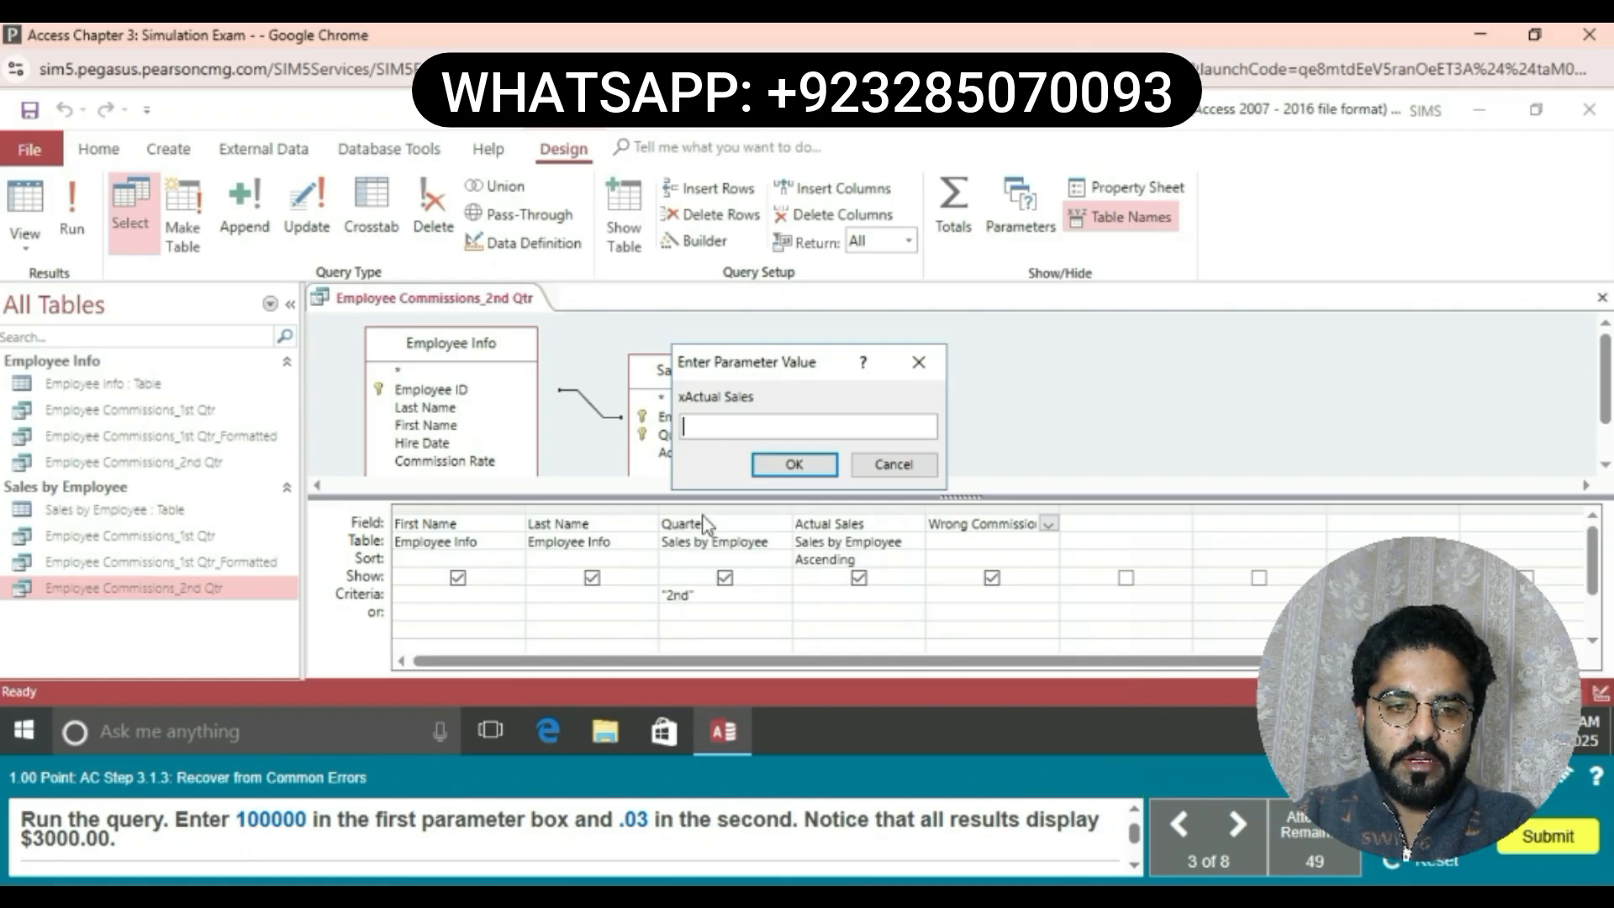
pyautogui.write('100000')
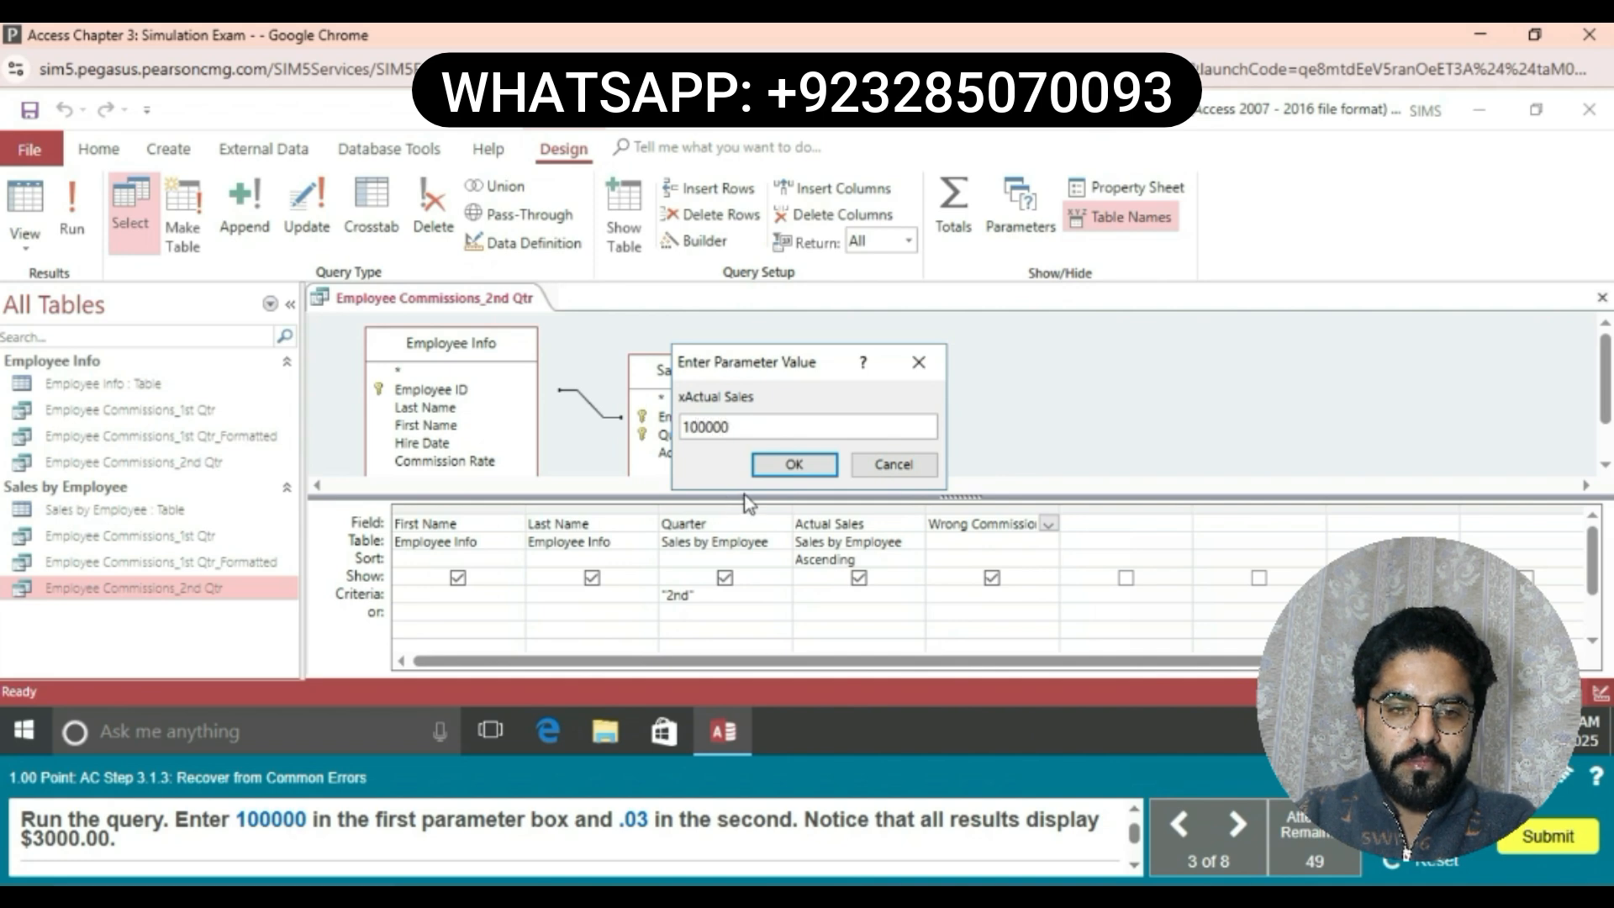
pyautogui.click(804, 458)
pyautogui.write('0')
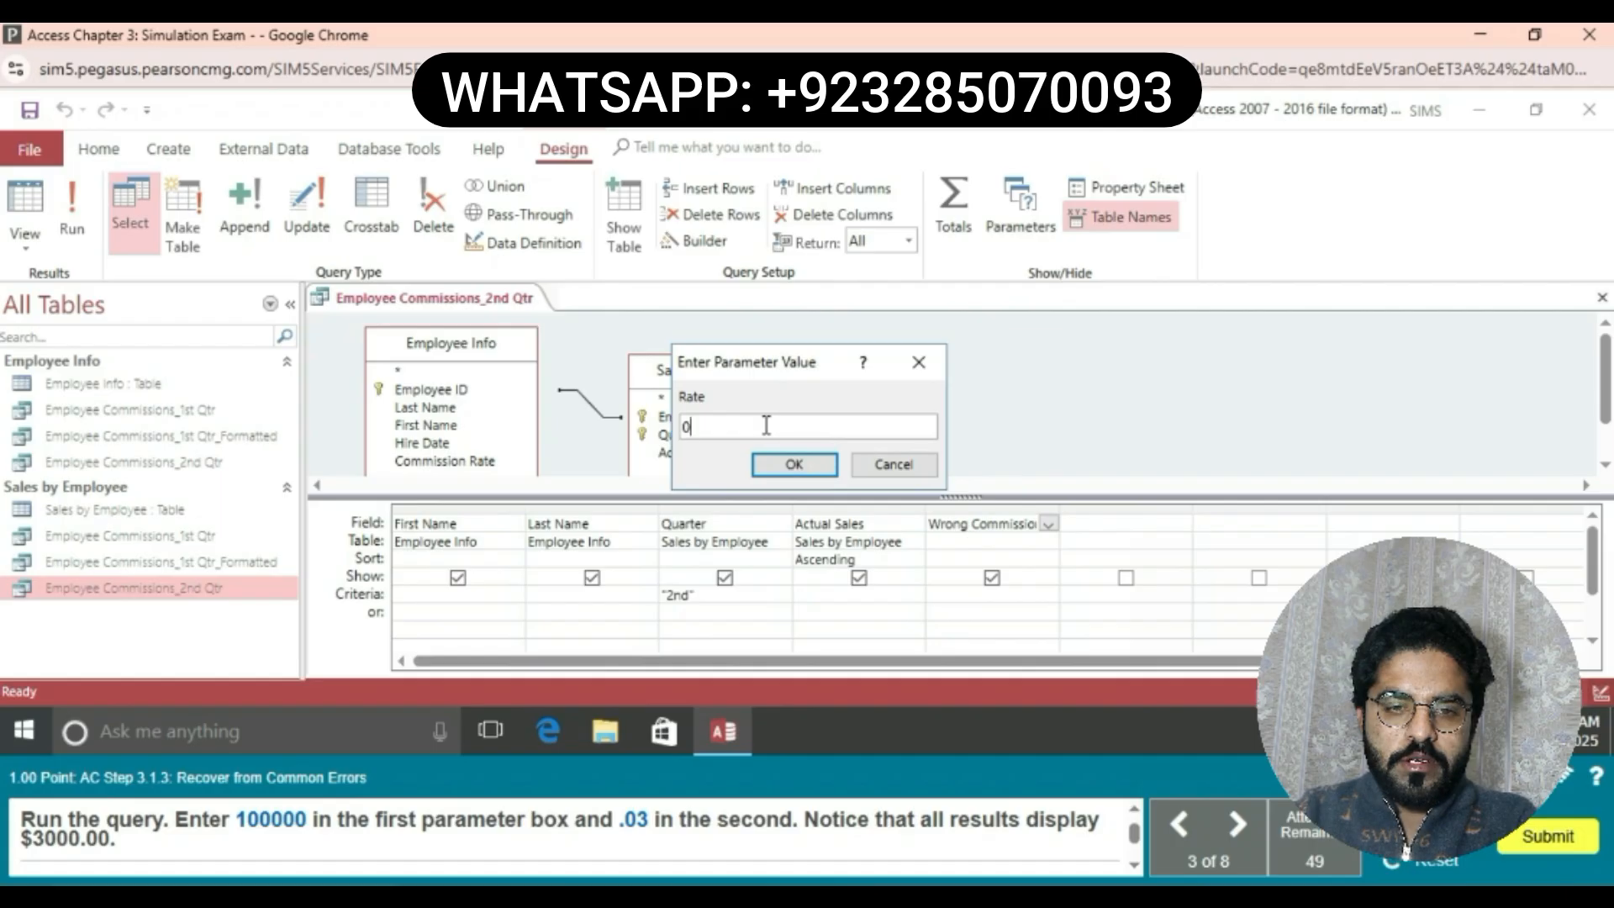
pyautogui.write('.03')
pyautogui.click(786, 472)
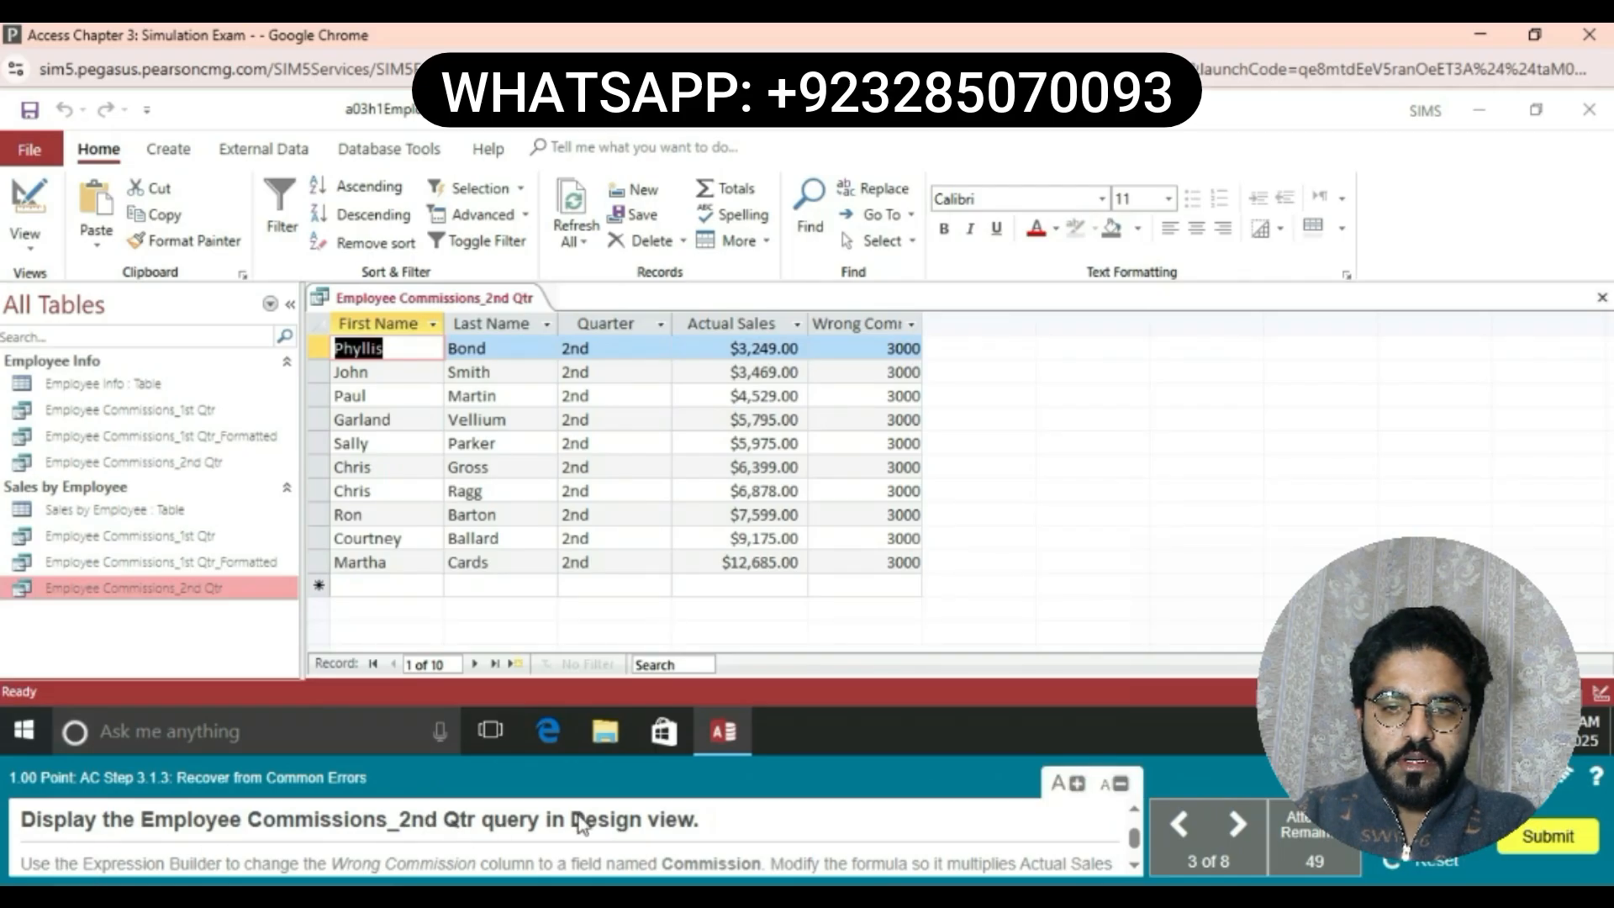
# Display the Employee Commissions_2nd Qtr query in Design view
pyautogui.click(484, 297)
pyautogui.rightClick(482, 299)
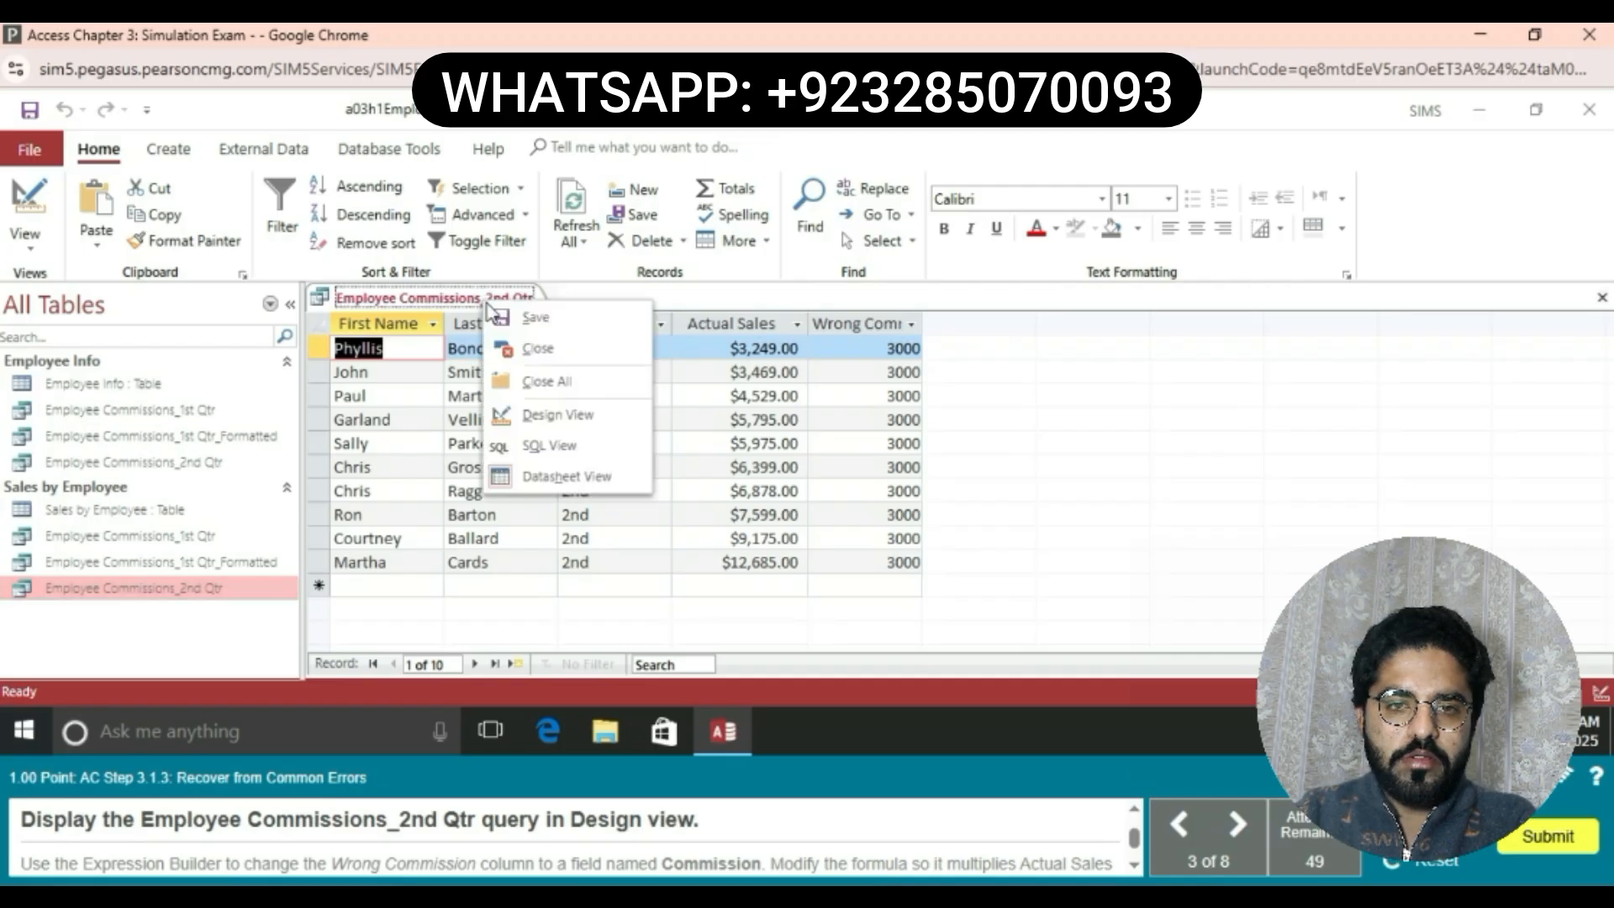
pyautogui.click(587, 425)
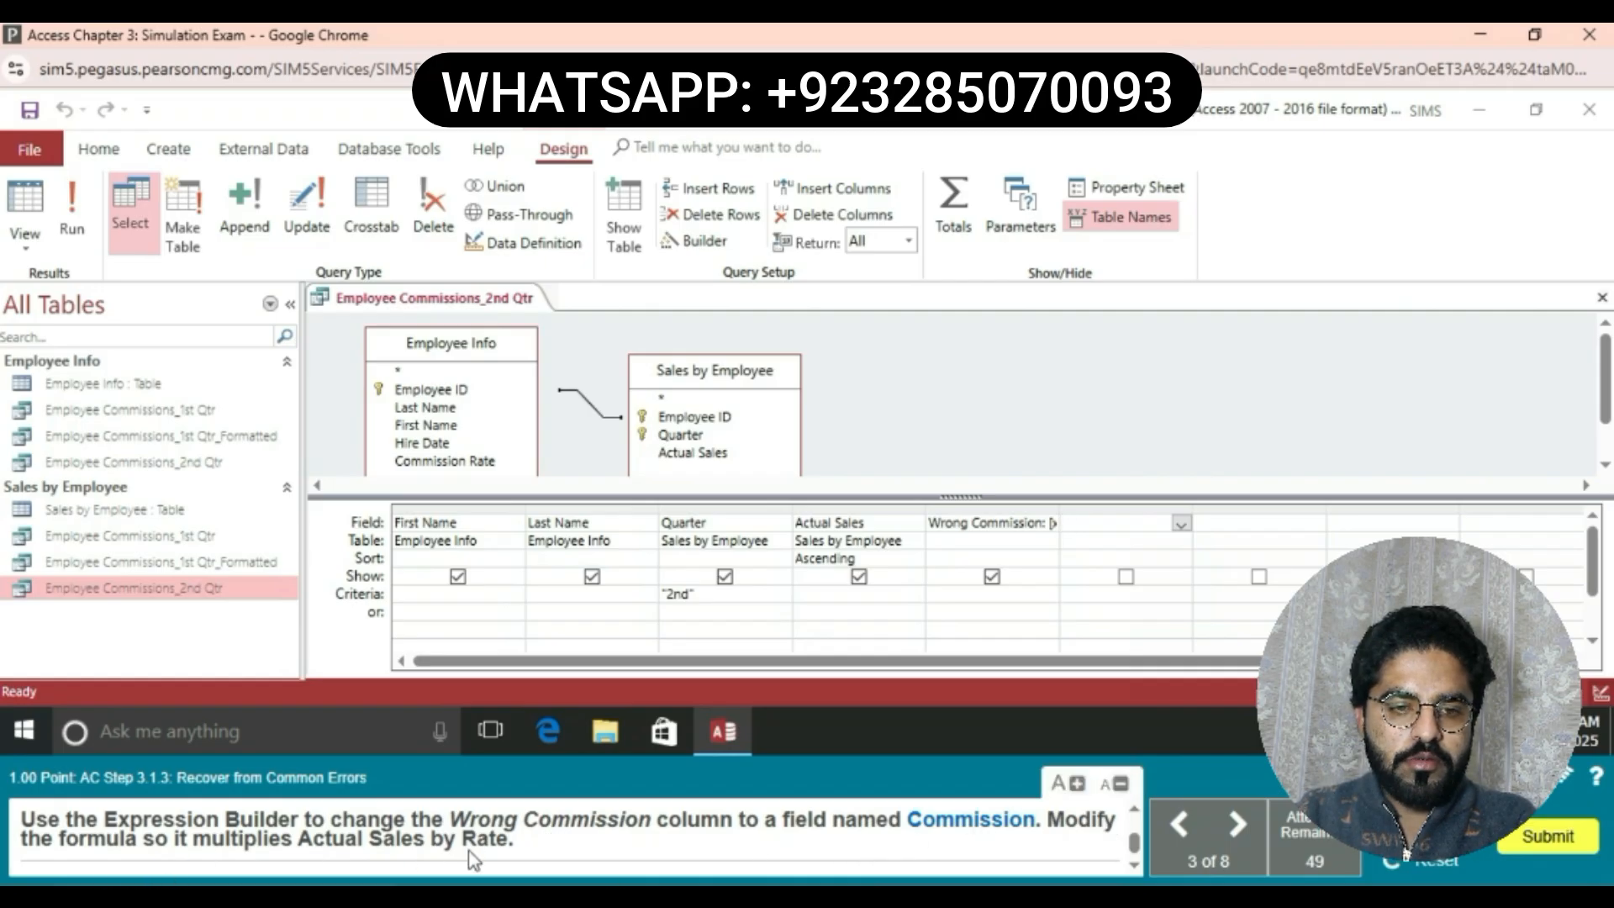
# Change the Wrong Commission column's expression to Commission: [Actual Sales]*[Rate] in the Expression Builder
pyautogui.rightClick(958, 524)
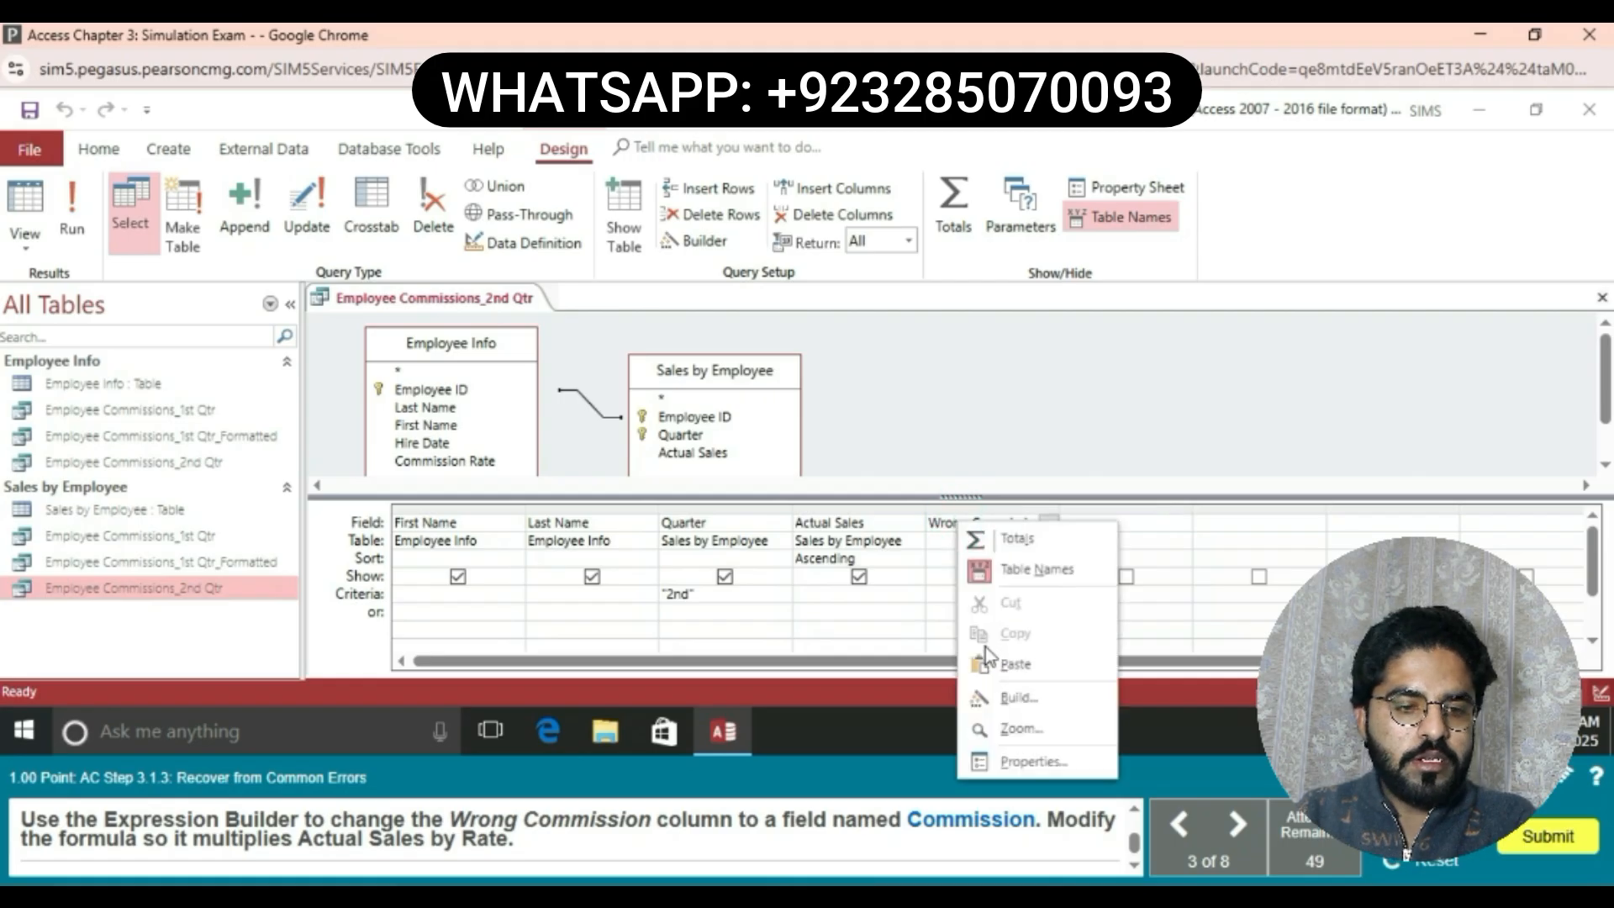
pyautogui.click(1017, 700)
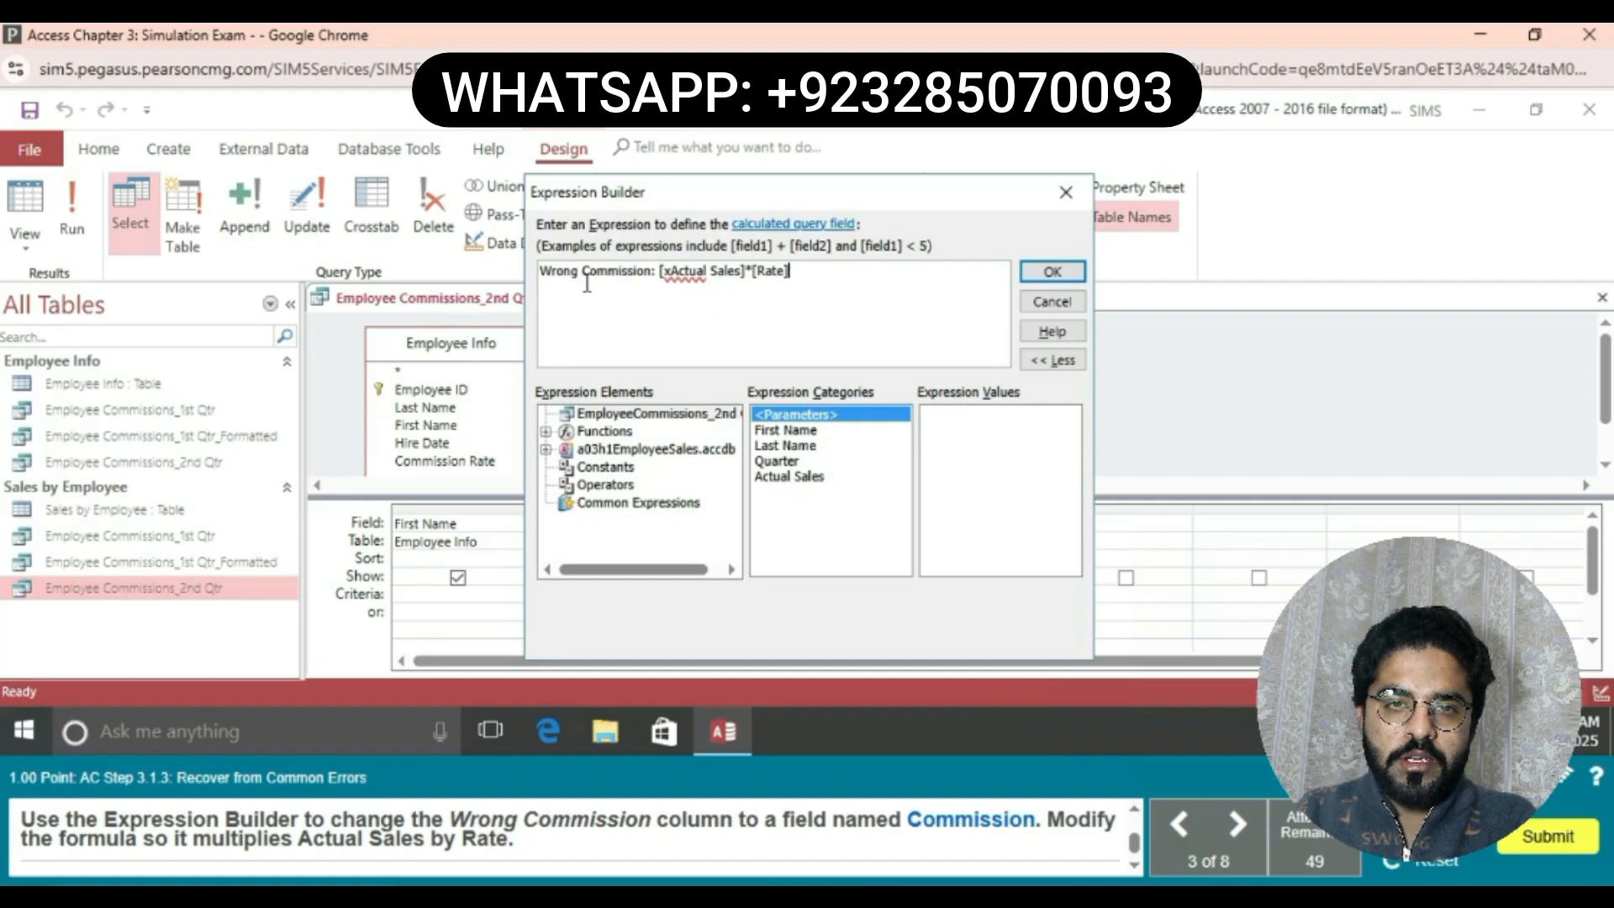
pyautogui.click(585, 271)
pyautogui.press('BackSpace')
pyautogui.press('BackSpace')
pyautogui.press('BackSpace')
pyautogui.press('BackSpace')
pyautogui.press('BackSpace')
pyautogui.press('BackSpace')
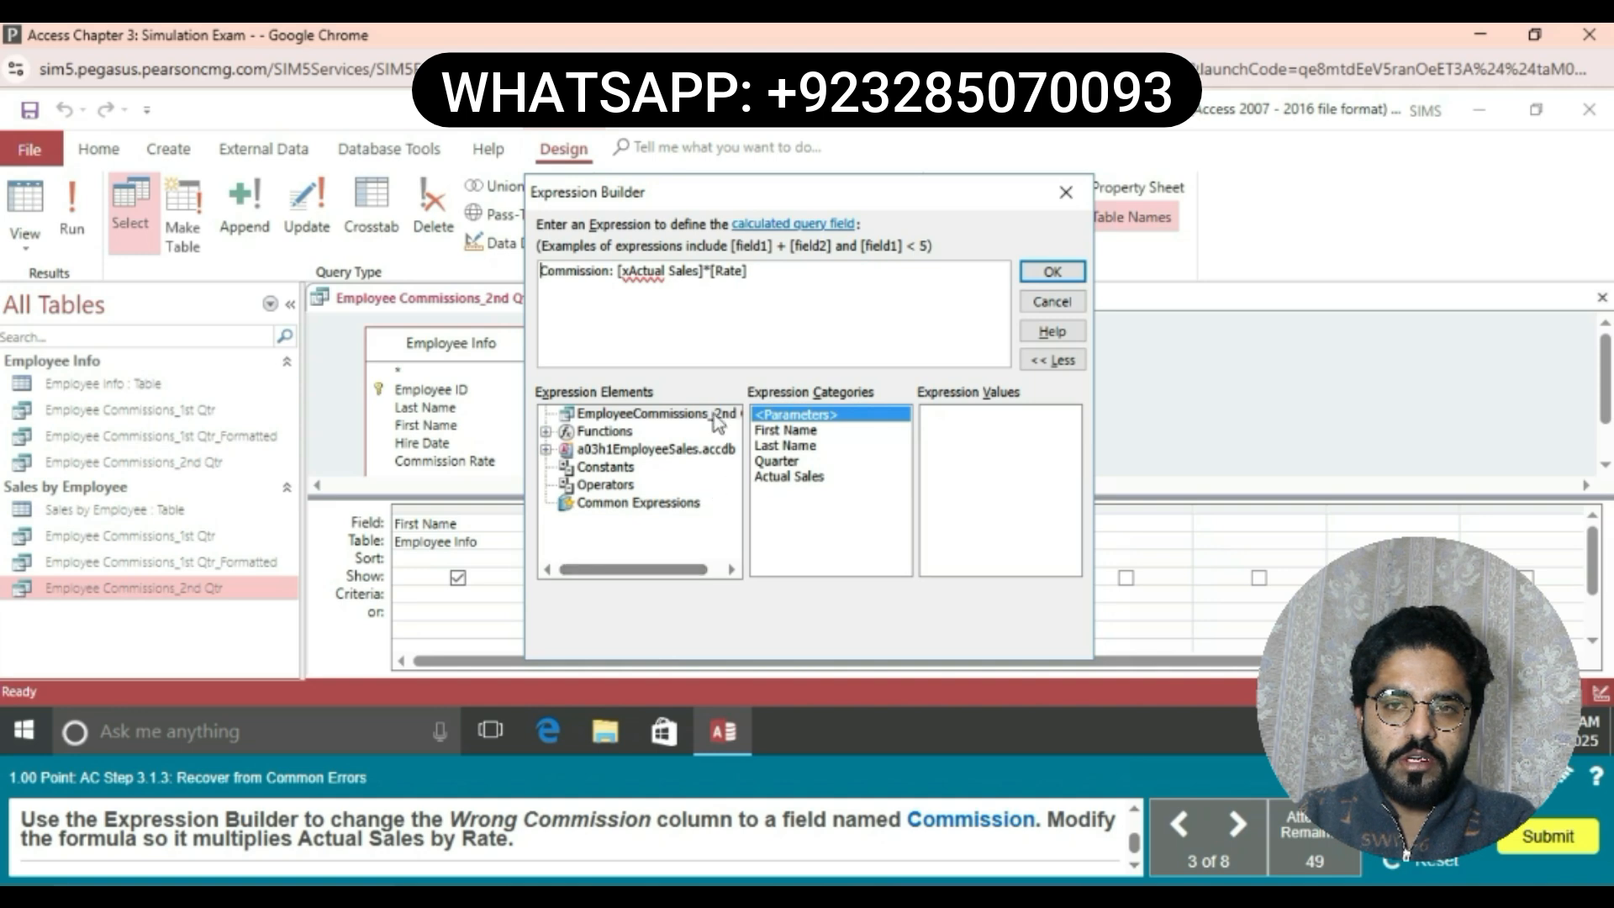
pyautogui.click(632, 269)
pyautogui.press('BackSpace')
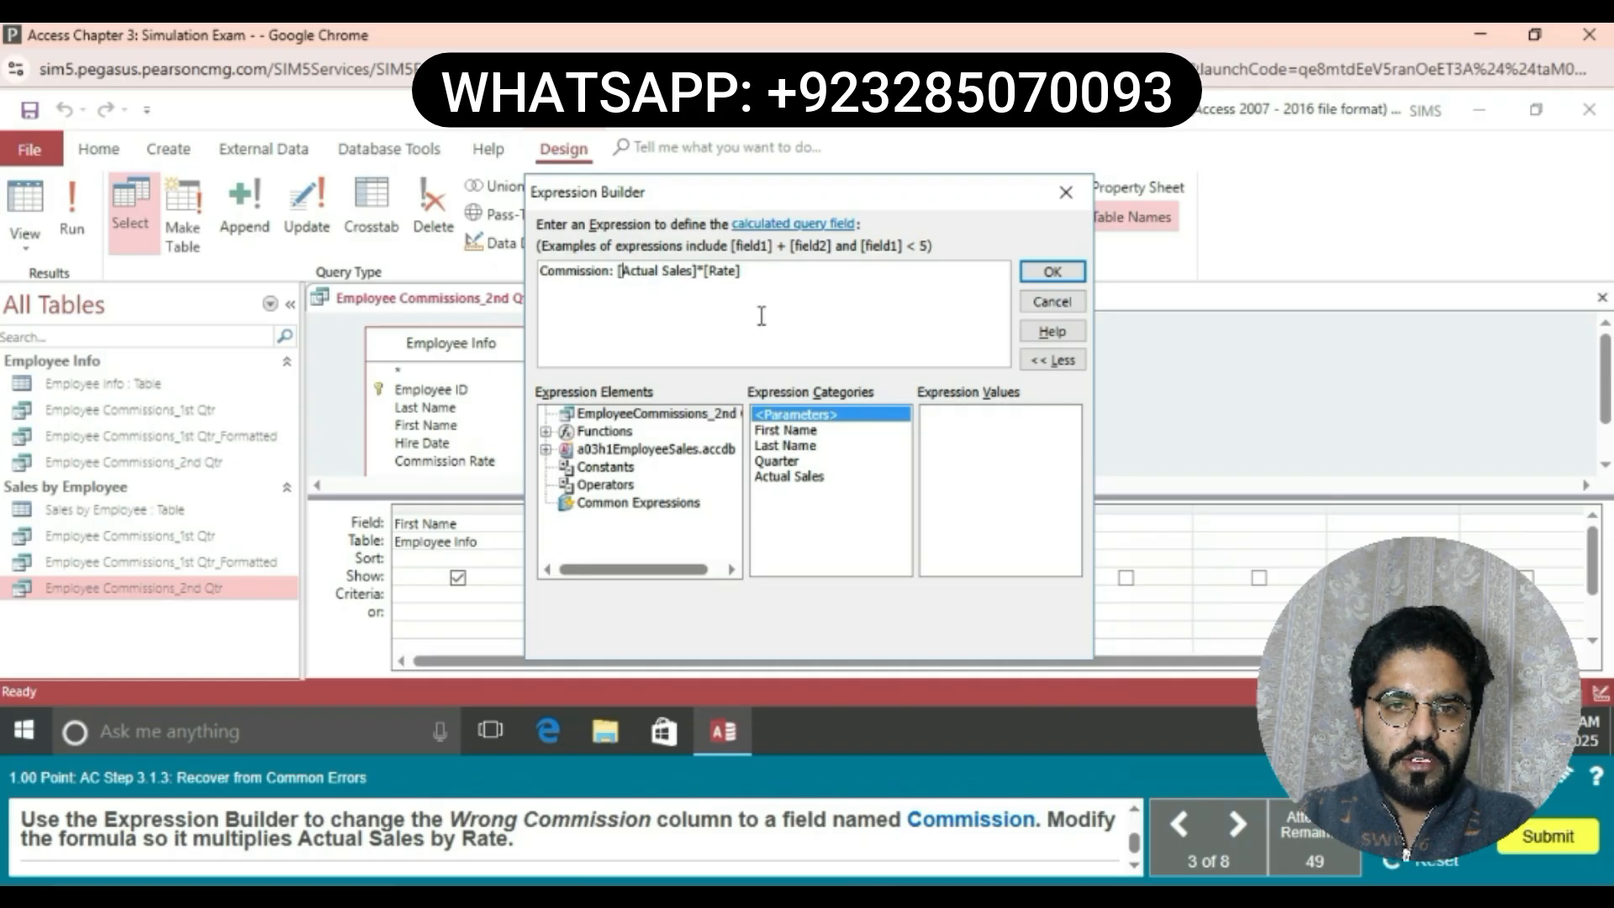
pyautogui.click(1051, 270)
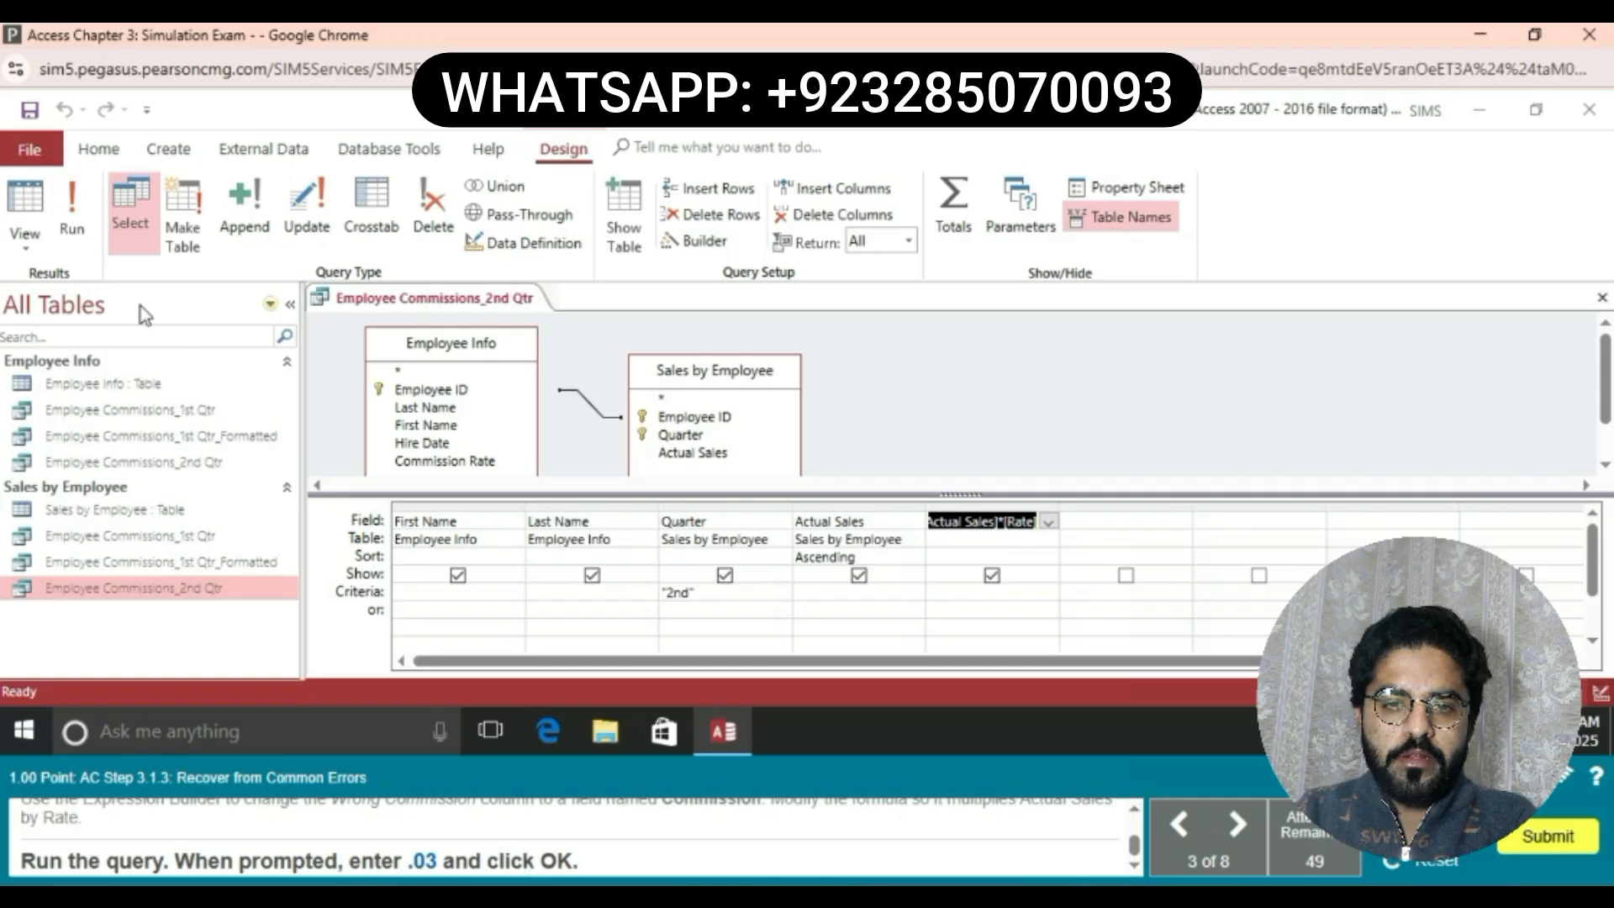
# Run the query with the Commission field, entering 0.03 as the Rate parameter
pyautogui.click(72, 215)
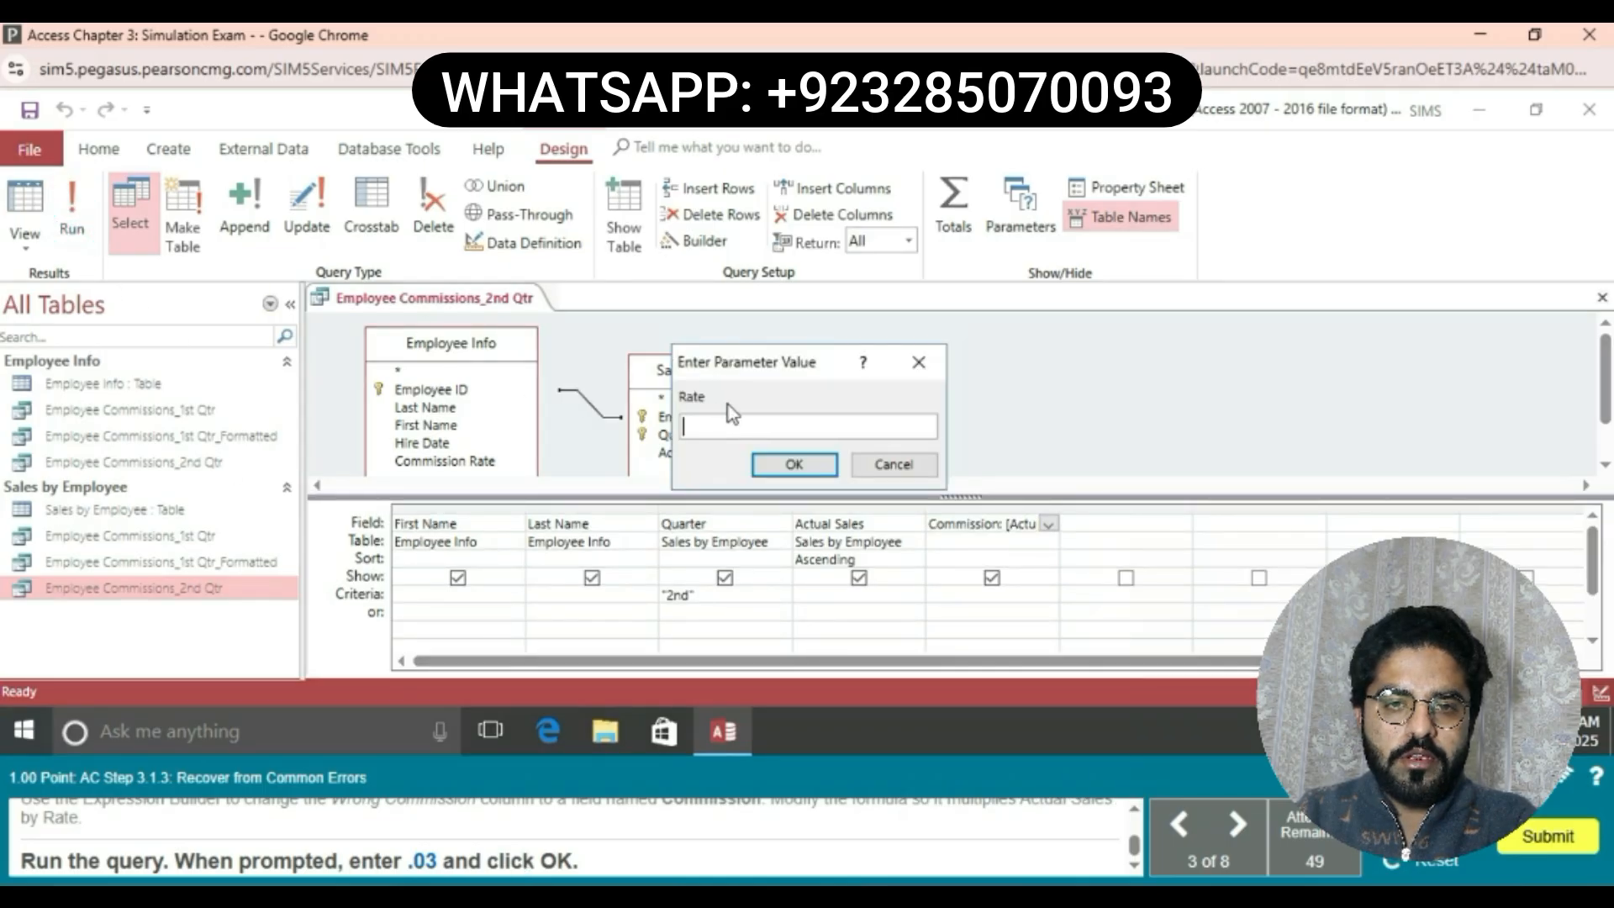
pyautogui.write('0.03')
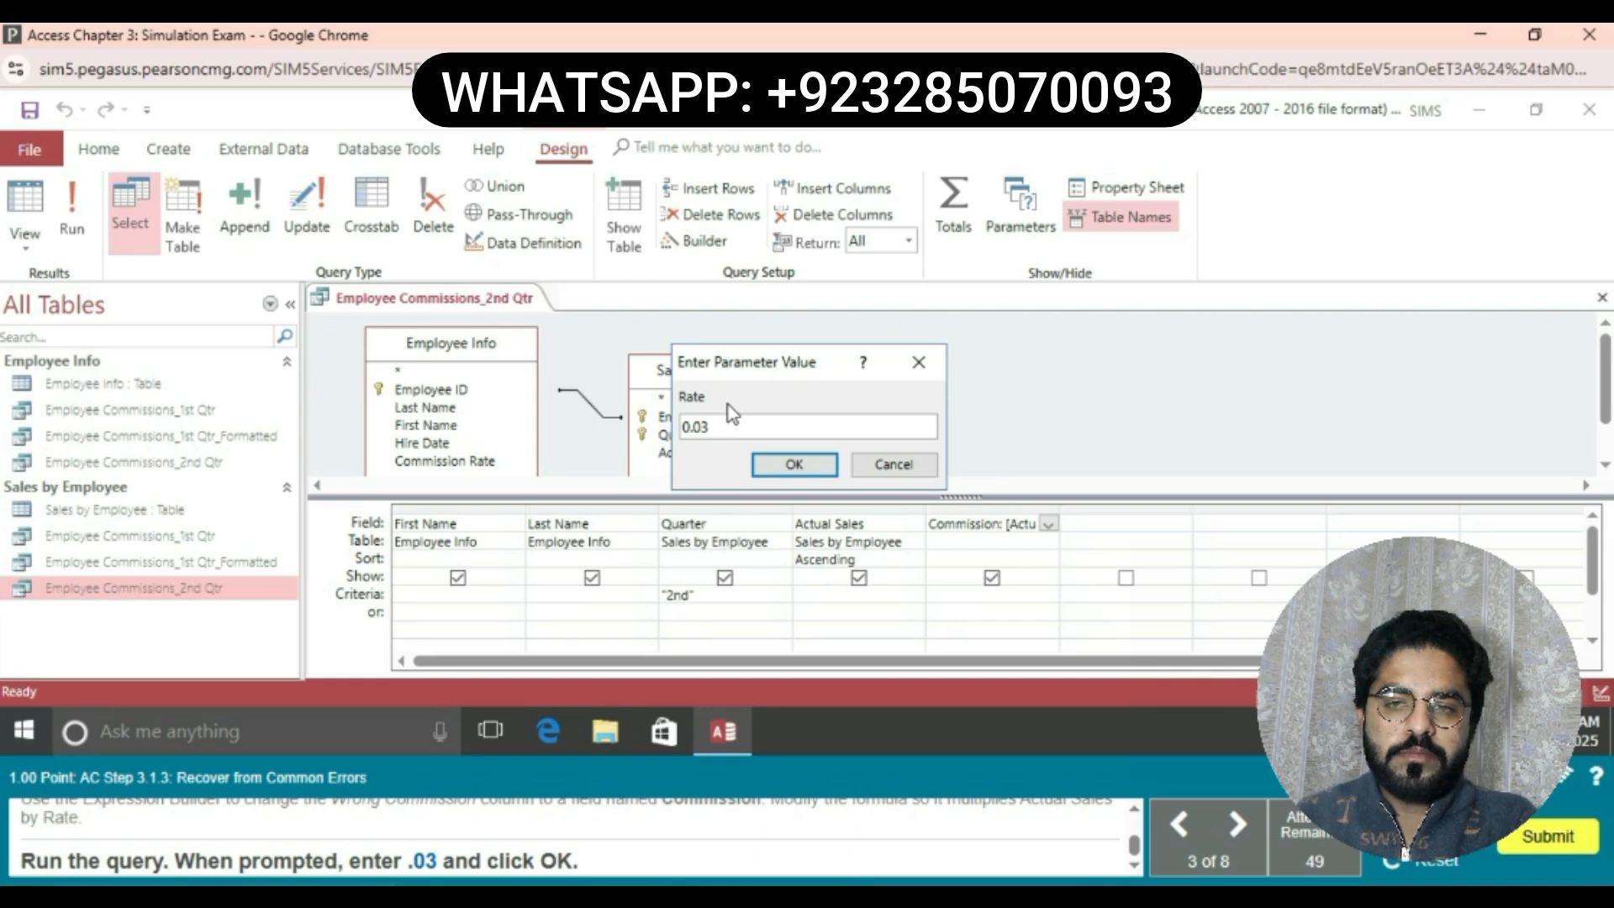
pyautogui.click(791, 462)
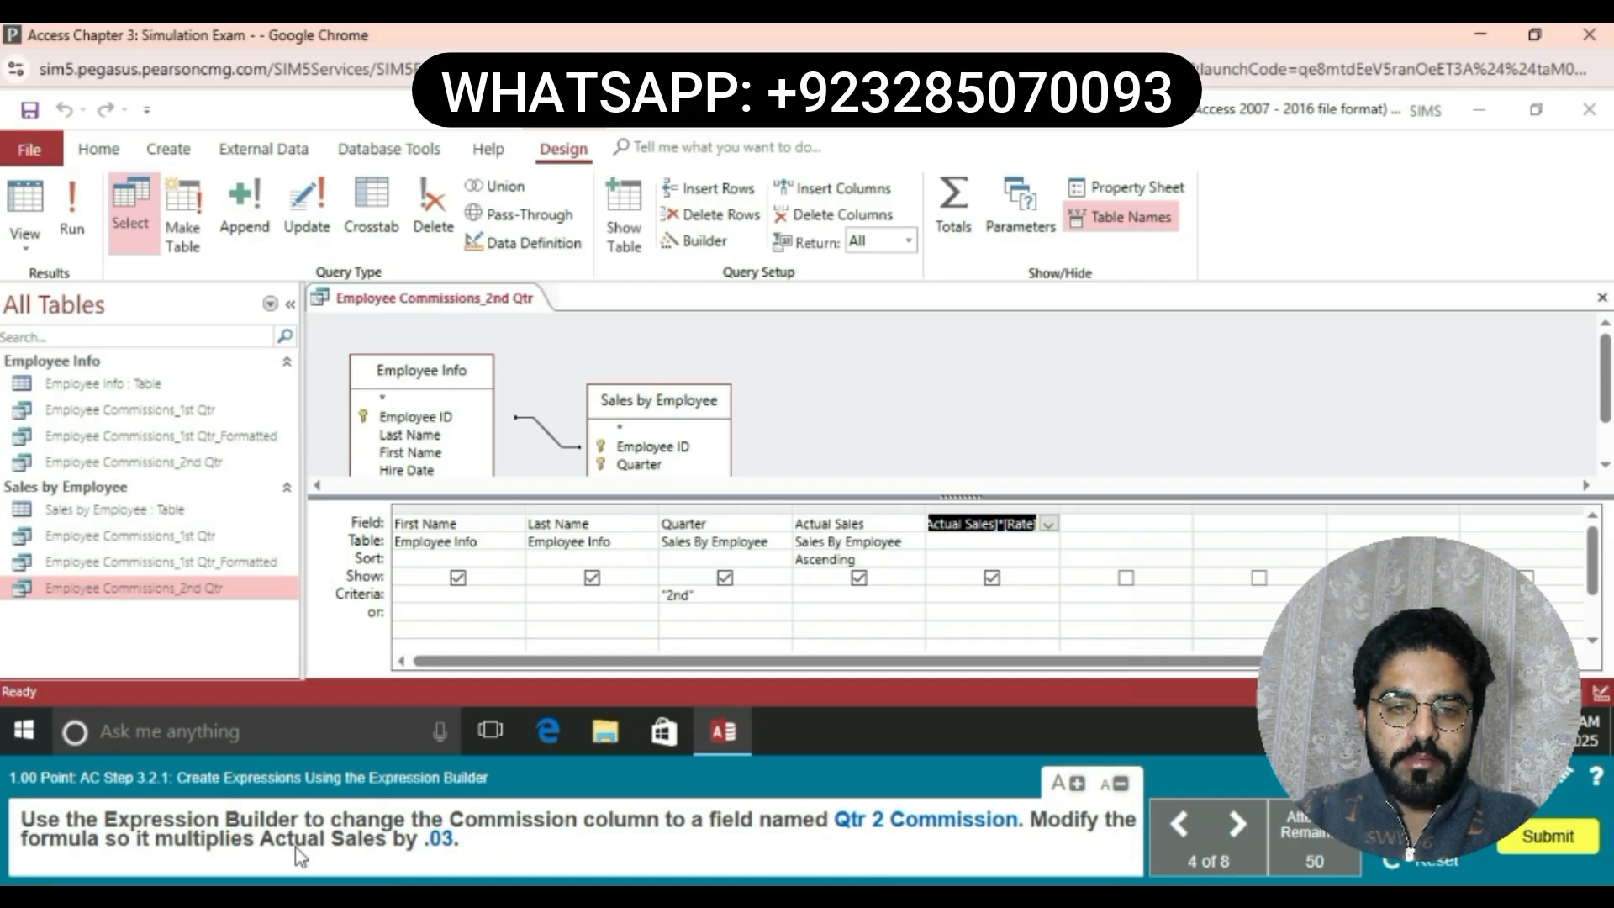
pyautogui.click(1076, 525)
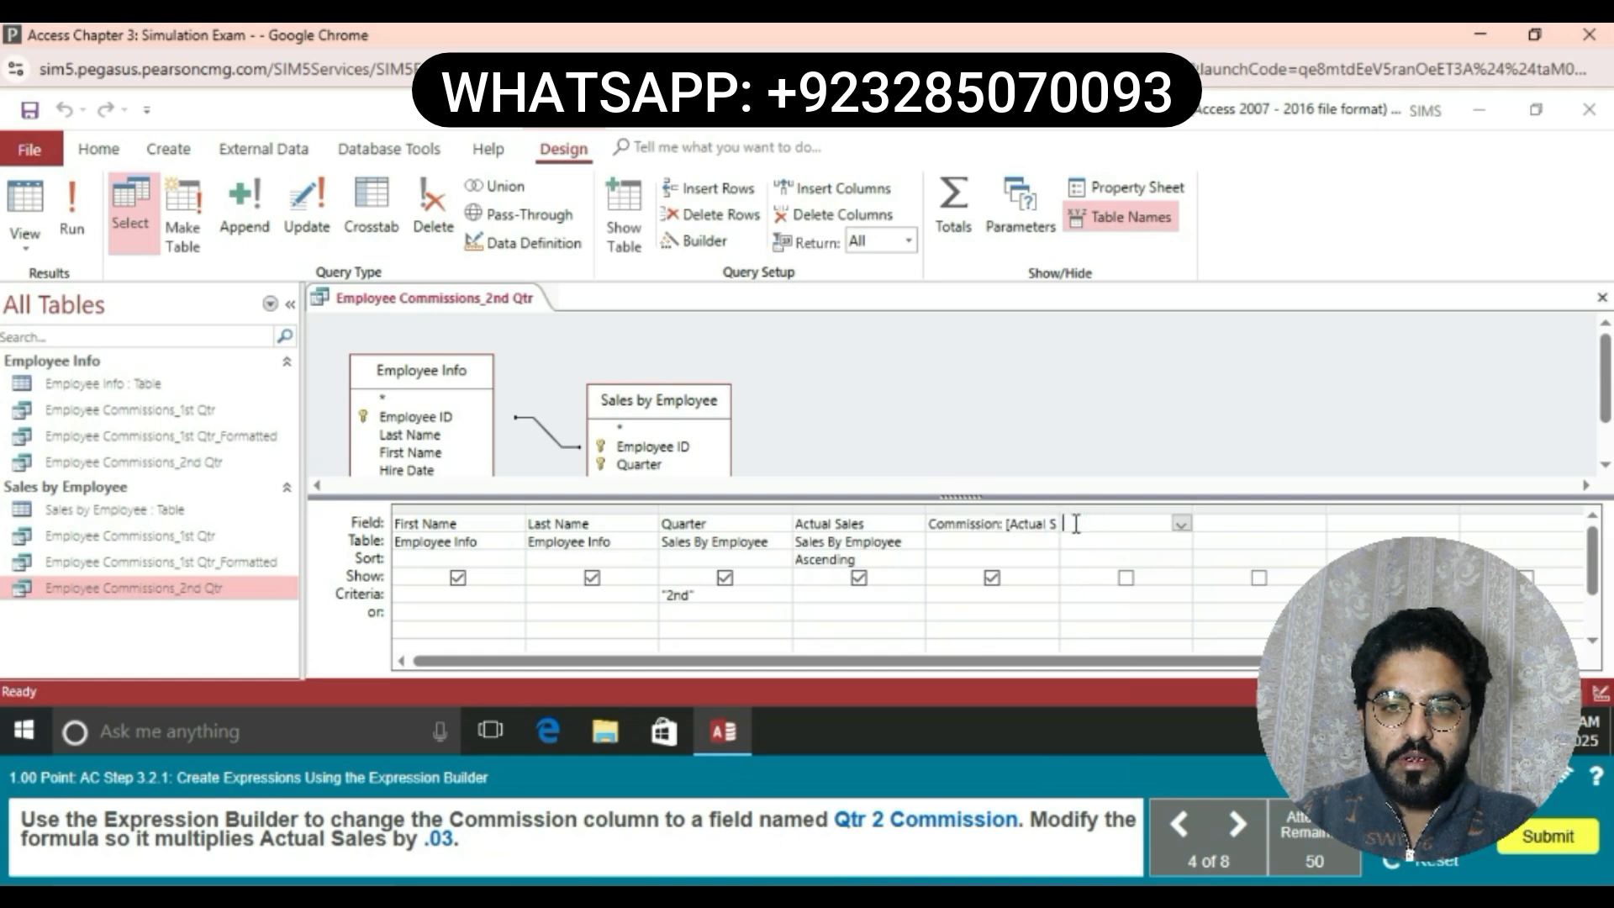
pyautogui.rightClick(1075, 528)
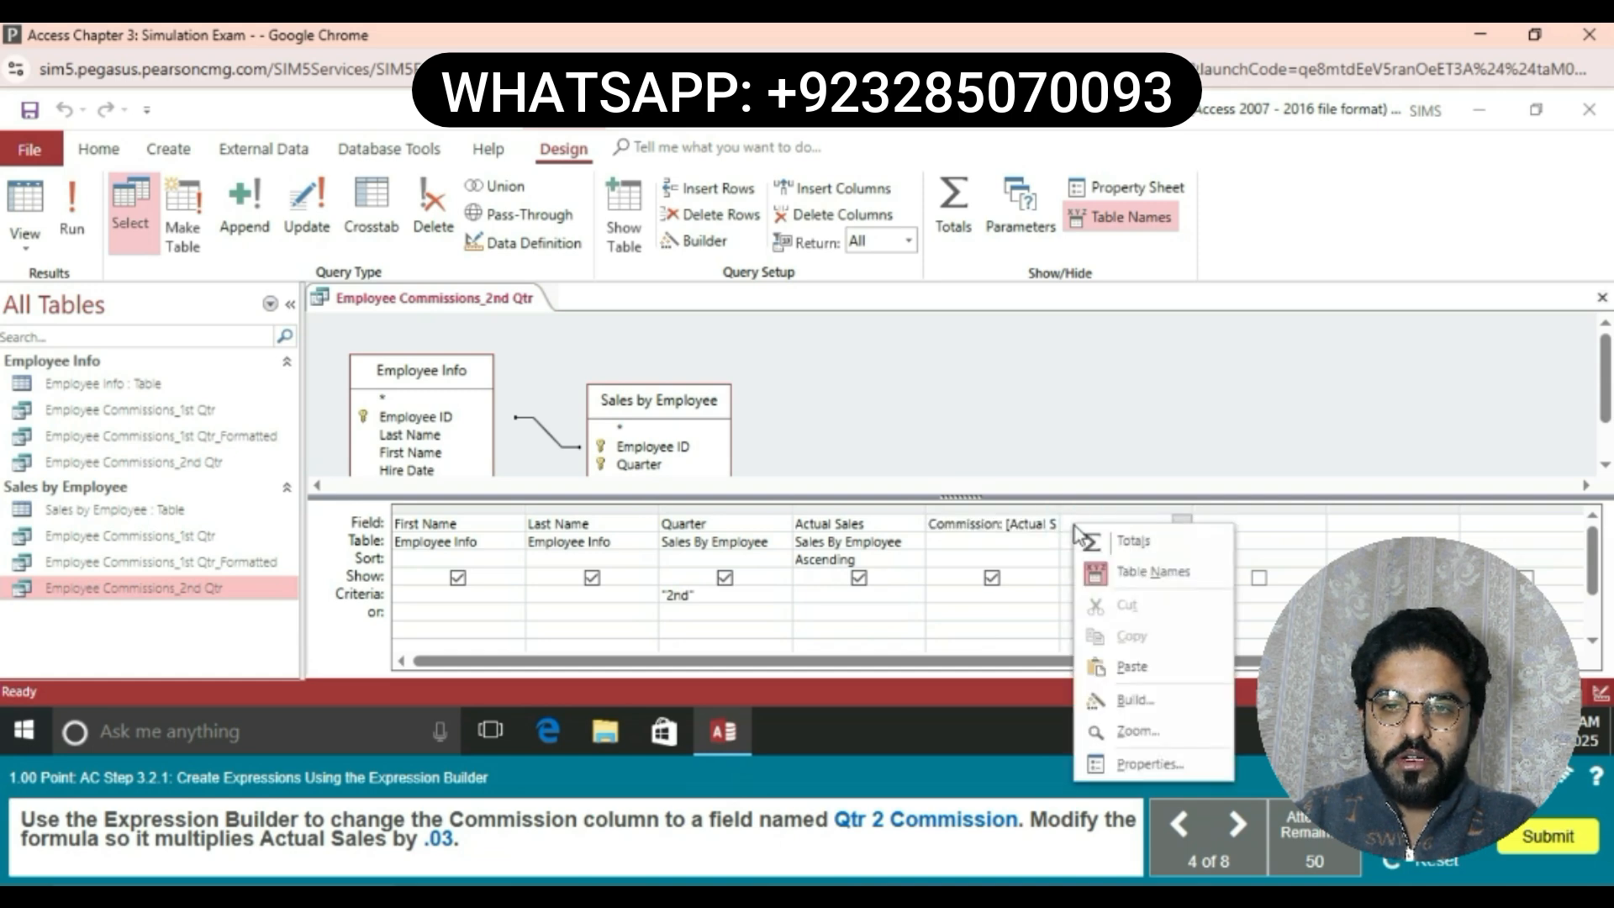
pyautogui.click(1127, 699)
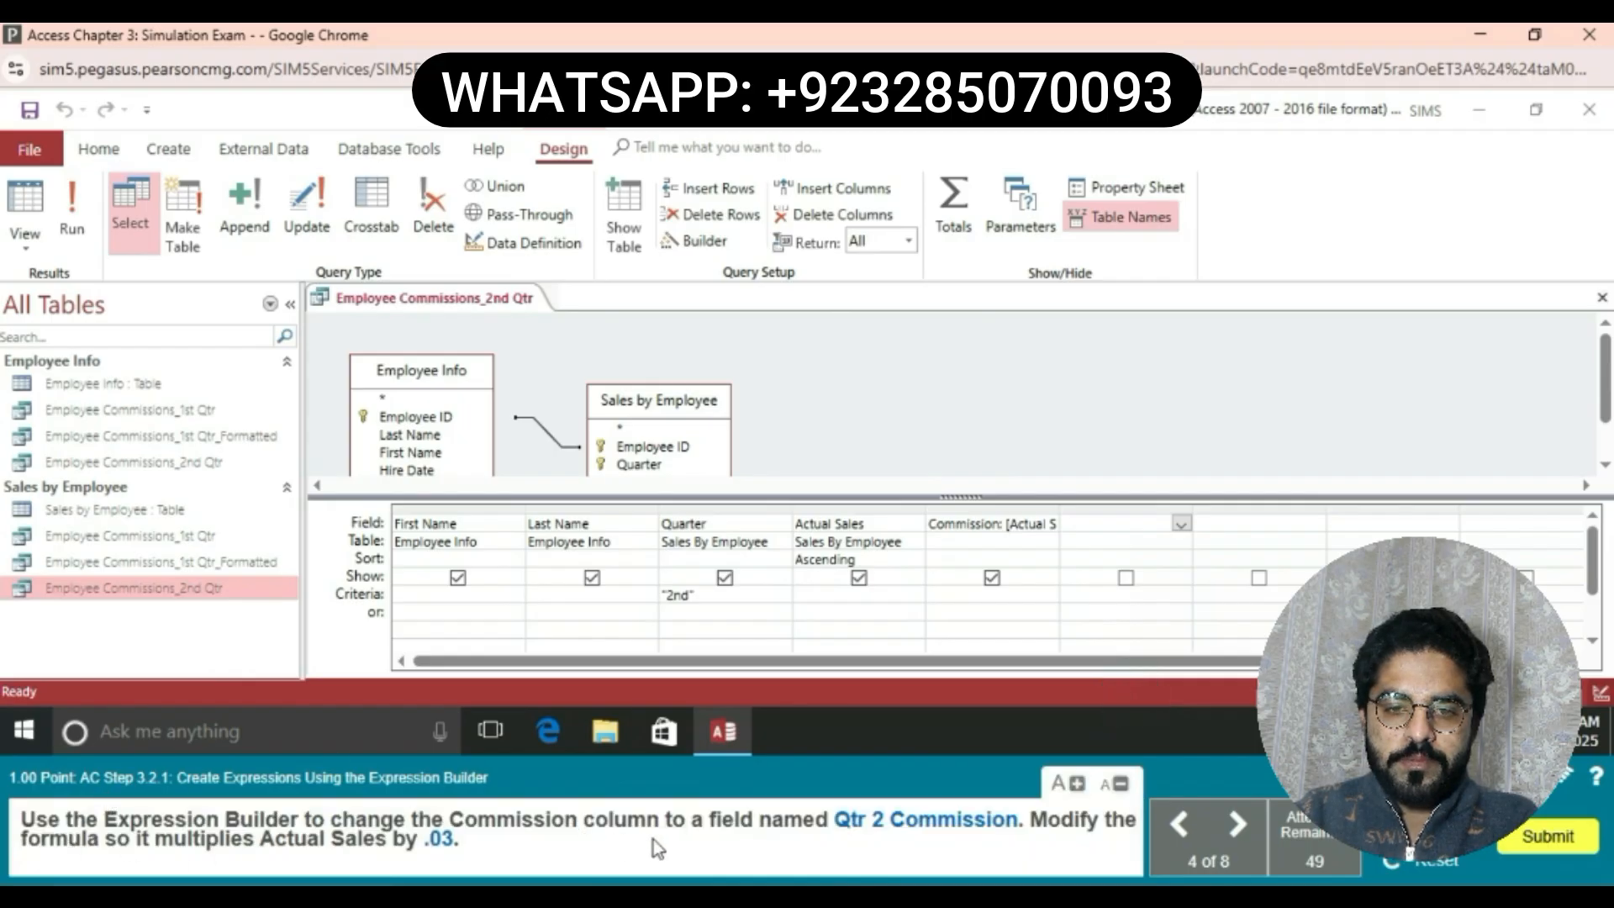
# Rename the Commission column's calculated field as Qtr 2 Commission in the Expression Builder
pyautogui.click(999, 527)
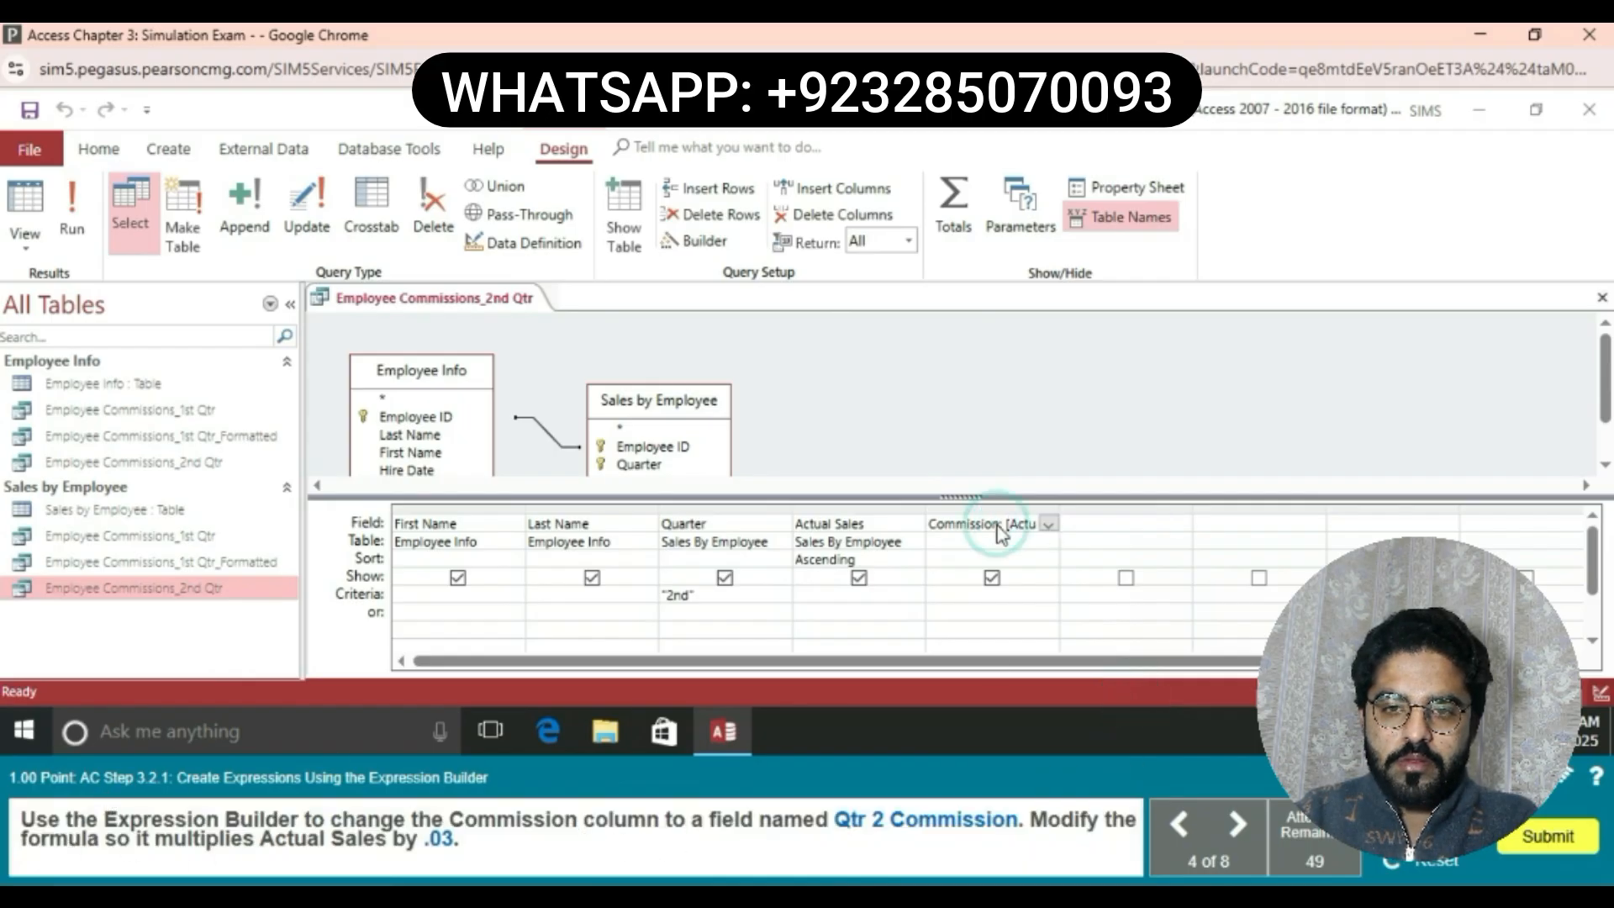
pyautogui.rightClick(998, 531)
pyautogui.click(1046, 699)
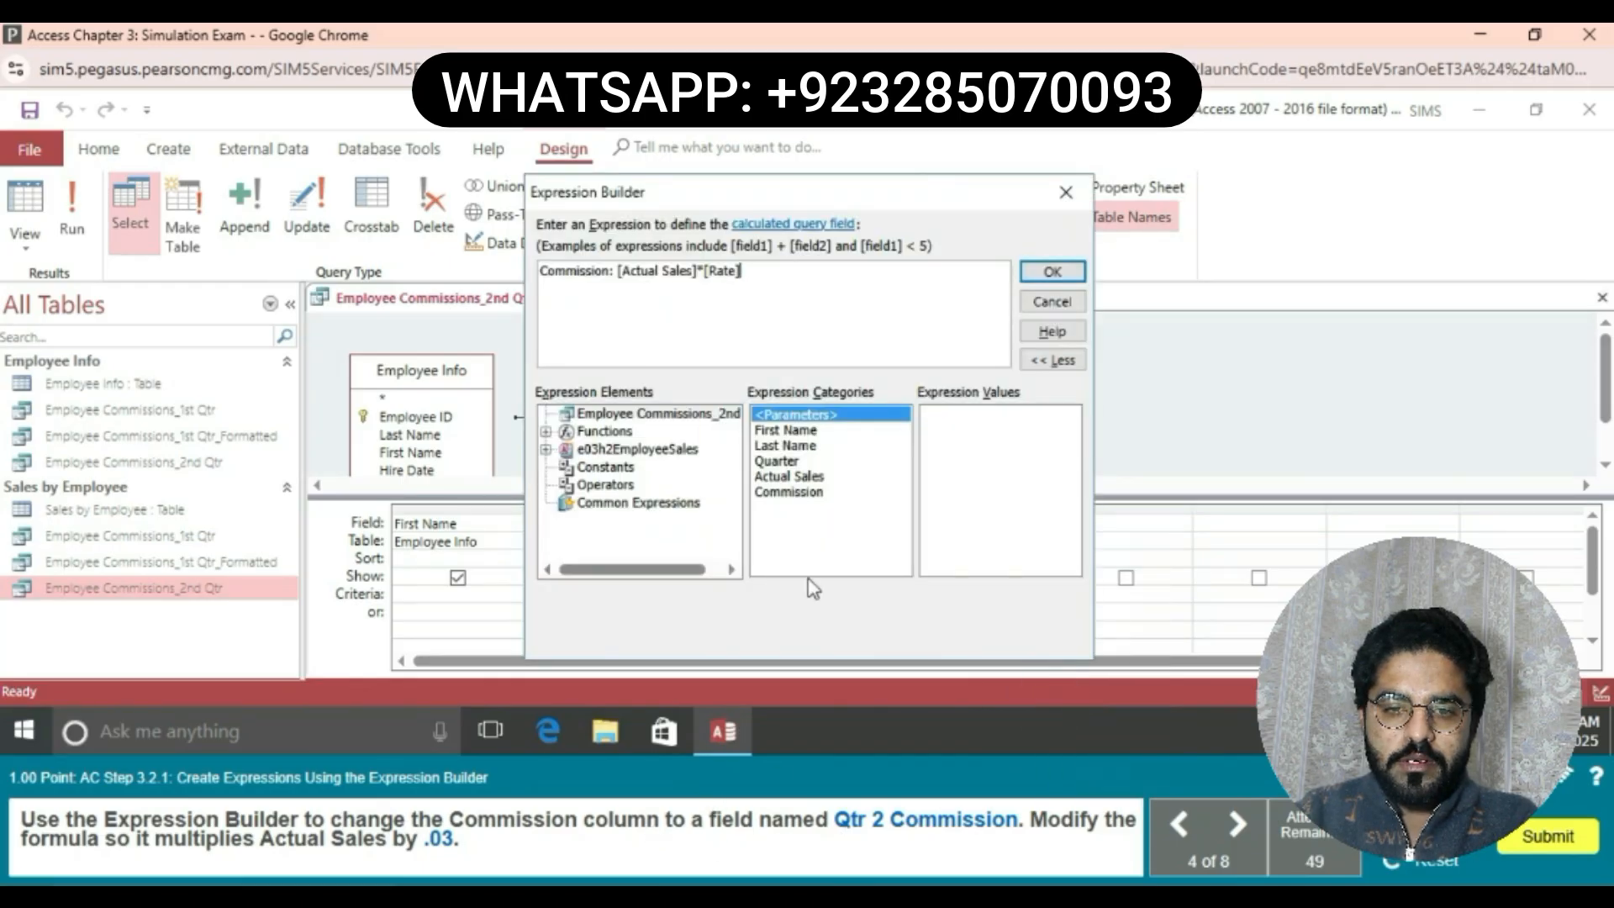
pyautogui.click(540, 270)
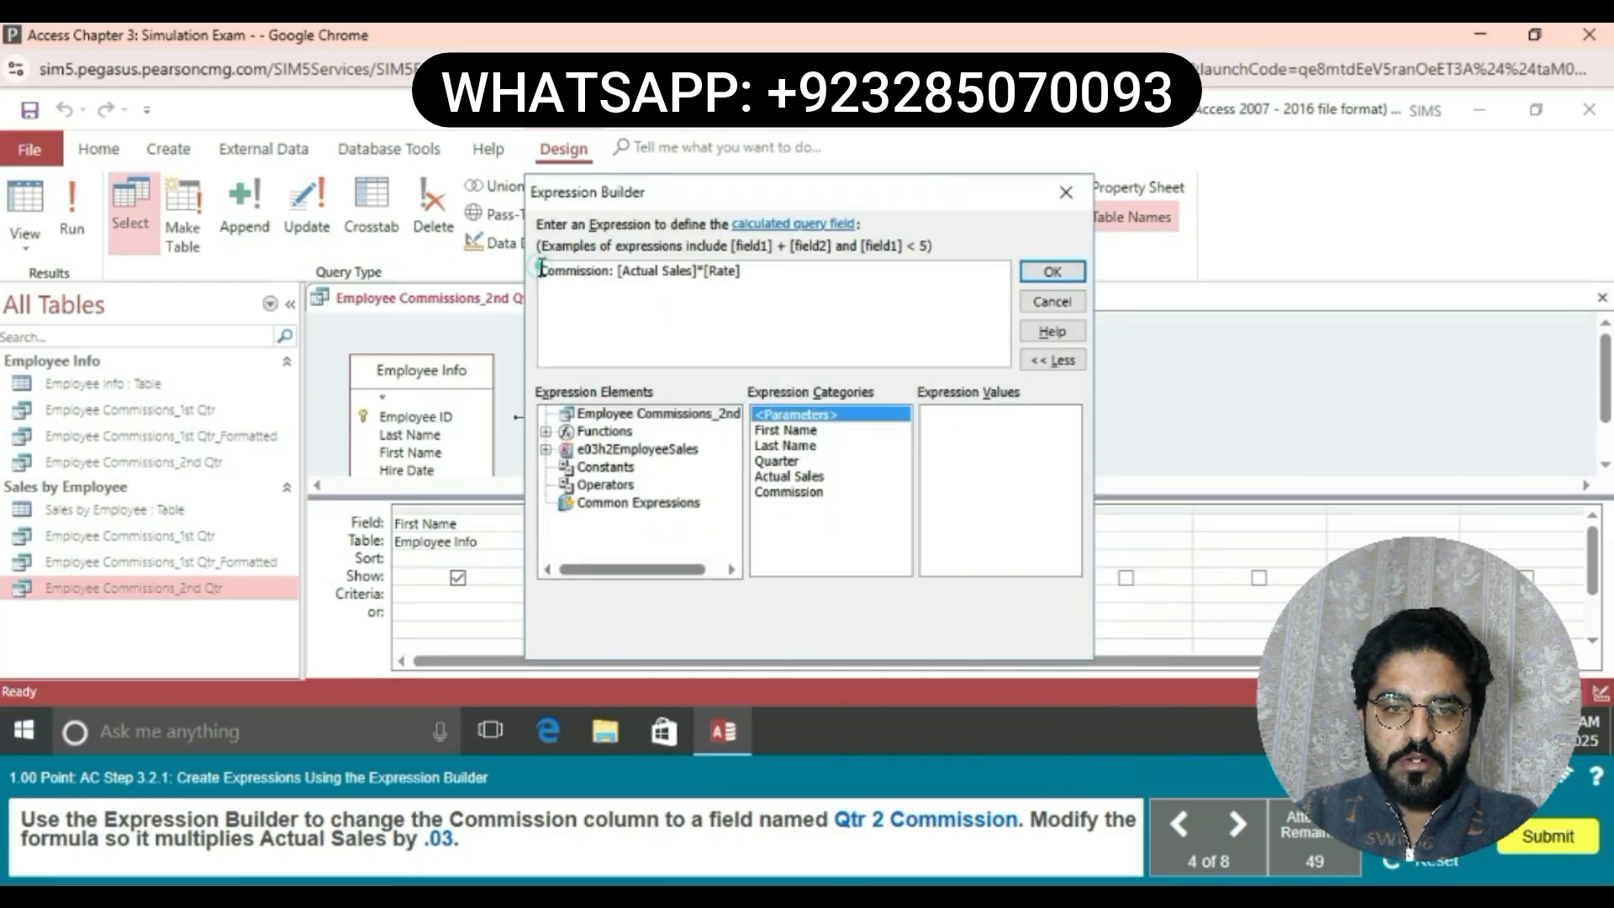
pyautogui.write('Qtr ')
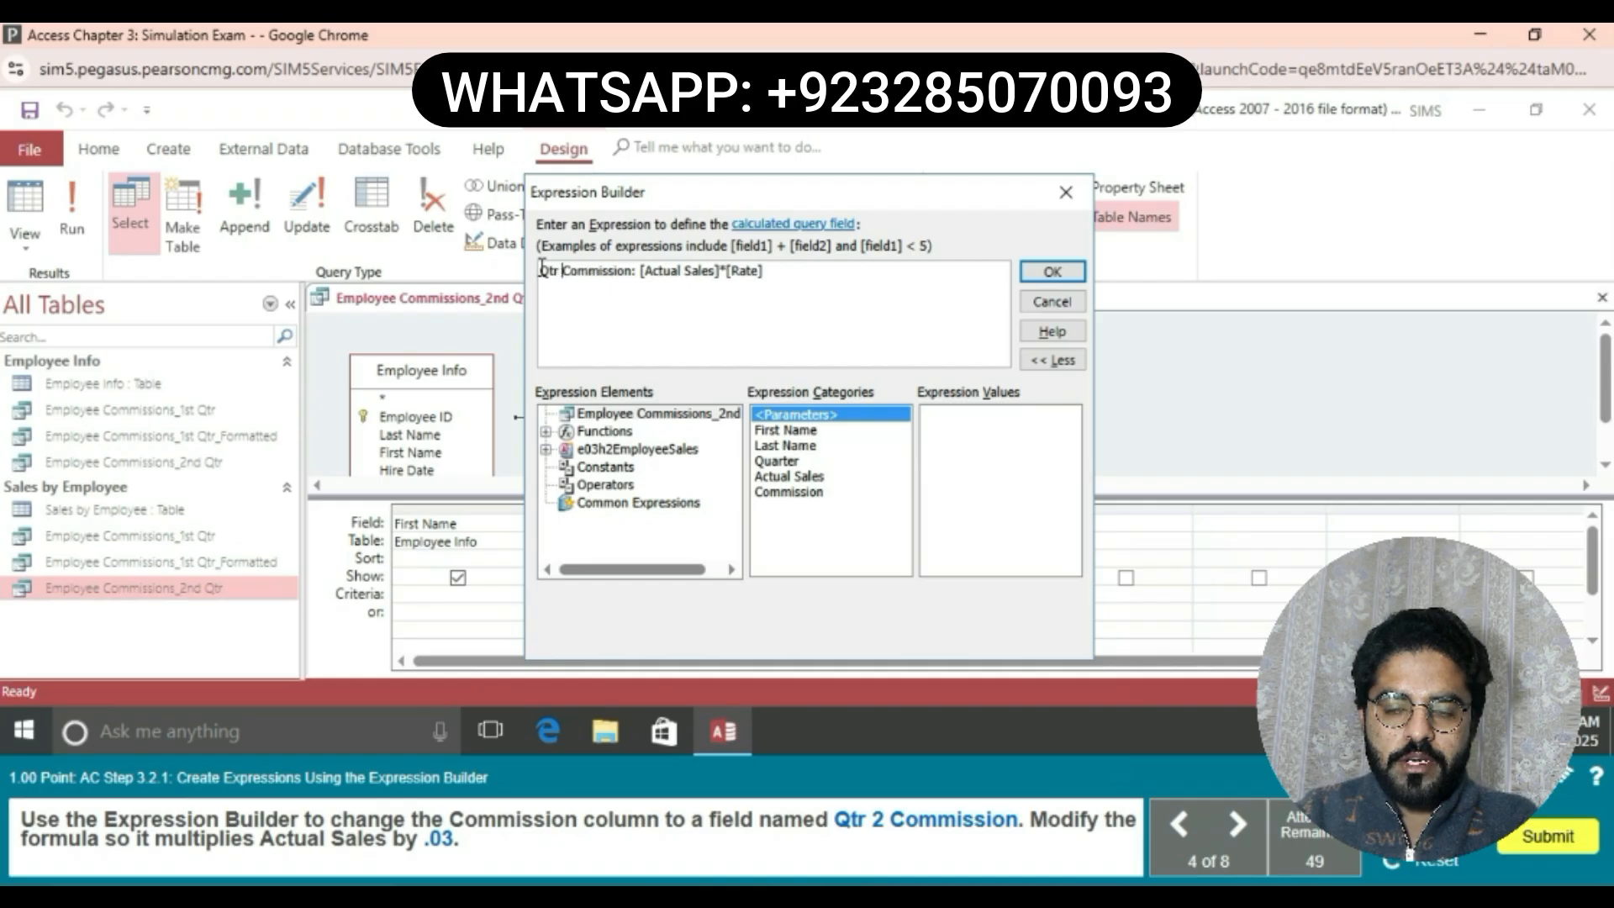
pyautogui.write('2')
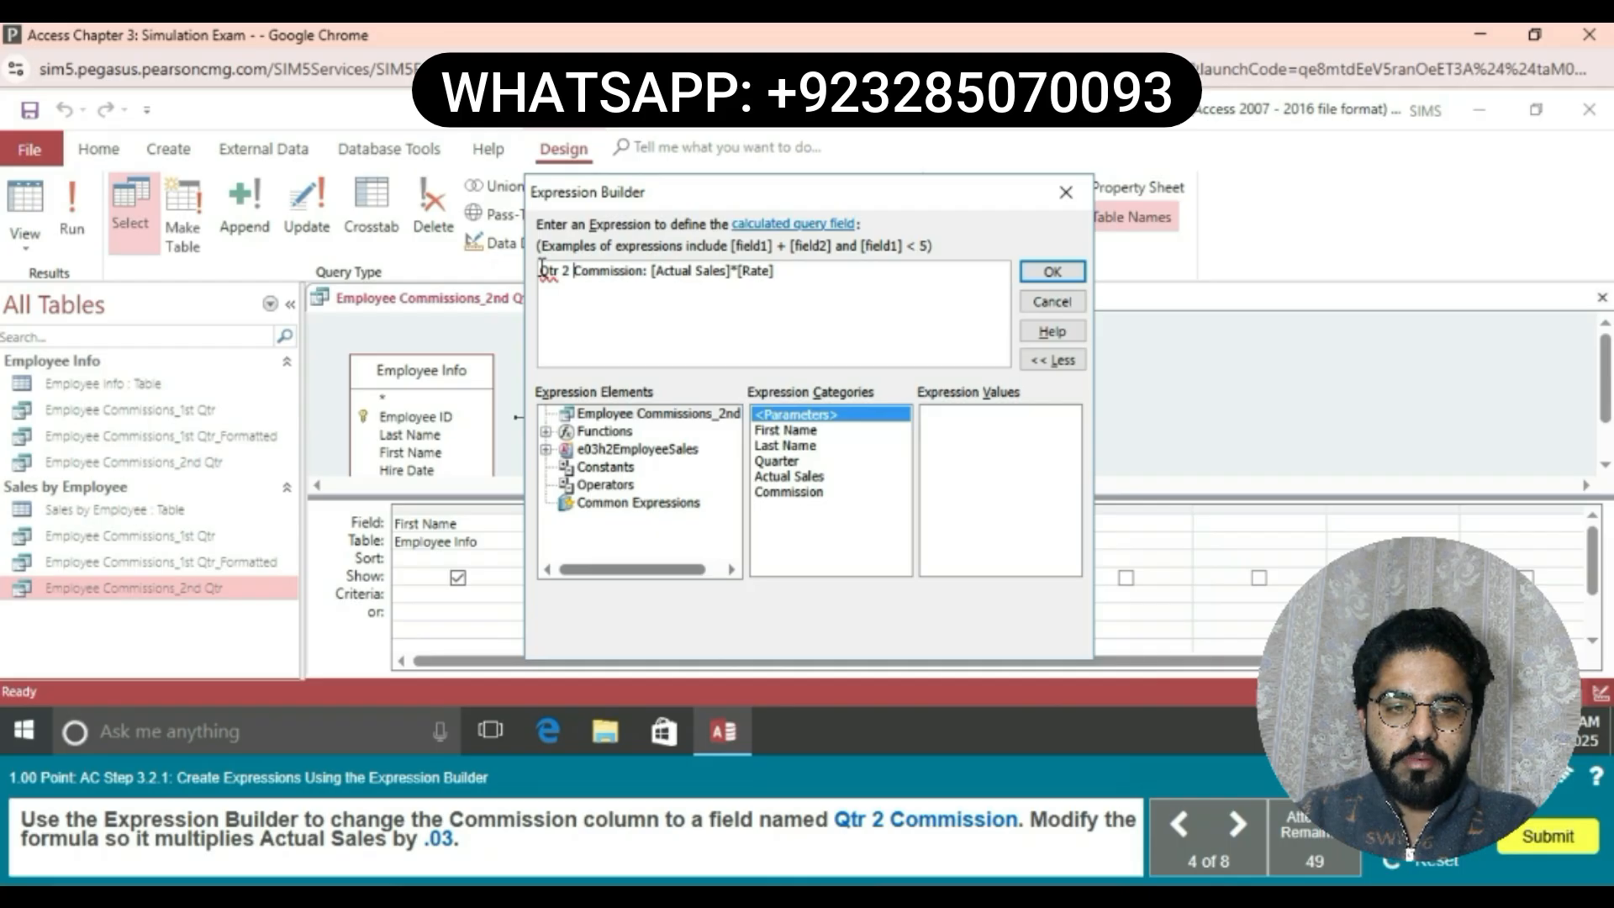
# Replace [Rate] with 0.03 in the Qtr 2 Commission expression so it multiplies [Actual Sales] by 0.03, and apply the expression
pyautogui.click(801, 269)
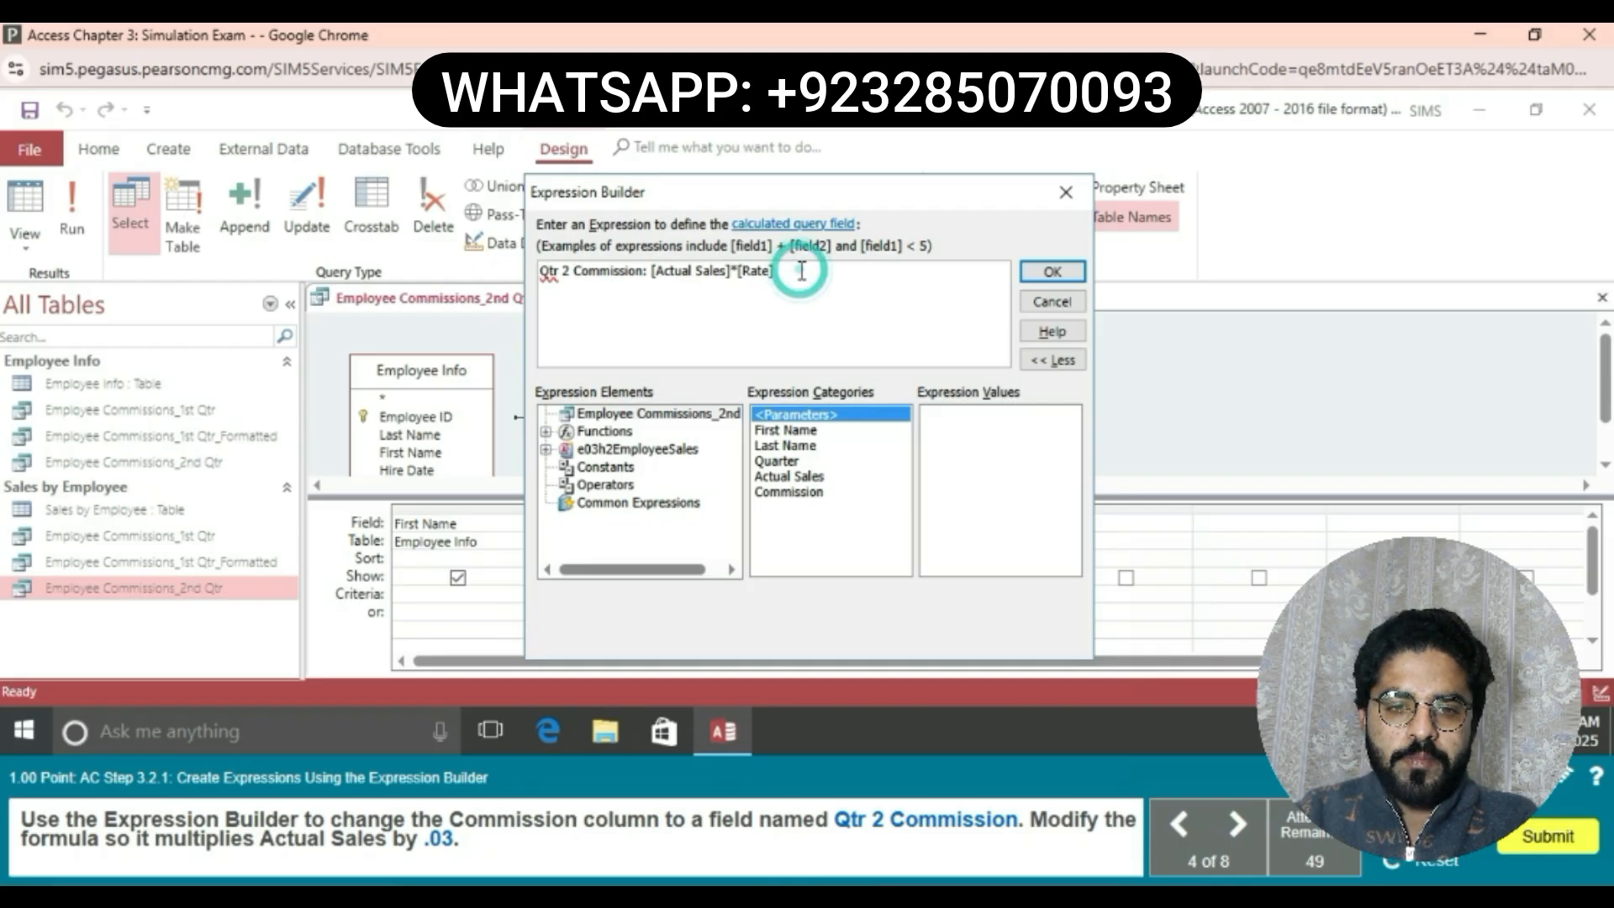
pyautogui.press('BackSpace')
pyautogui.press('BackSpace')
pyautogui.press('BackSpace')
pyautogui.press('BackSpace')
pyautogui.press('BackSpace')
pyautogui.press('BackSpace')
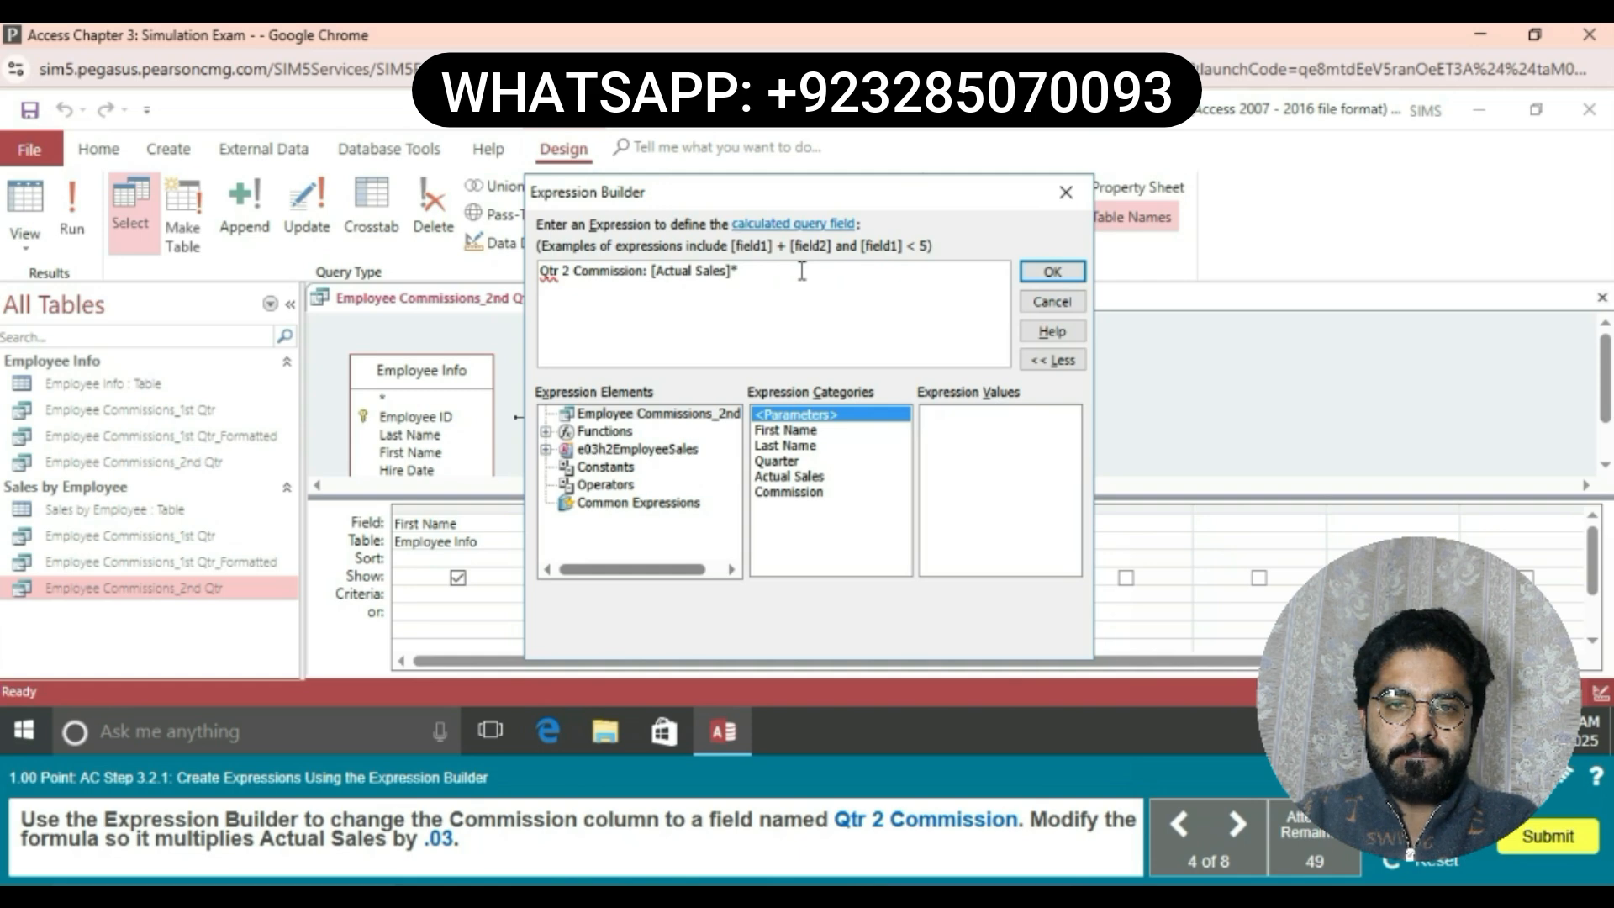
pyautogui.write('0.03')
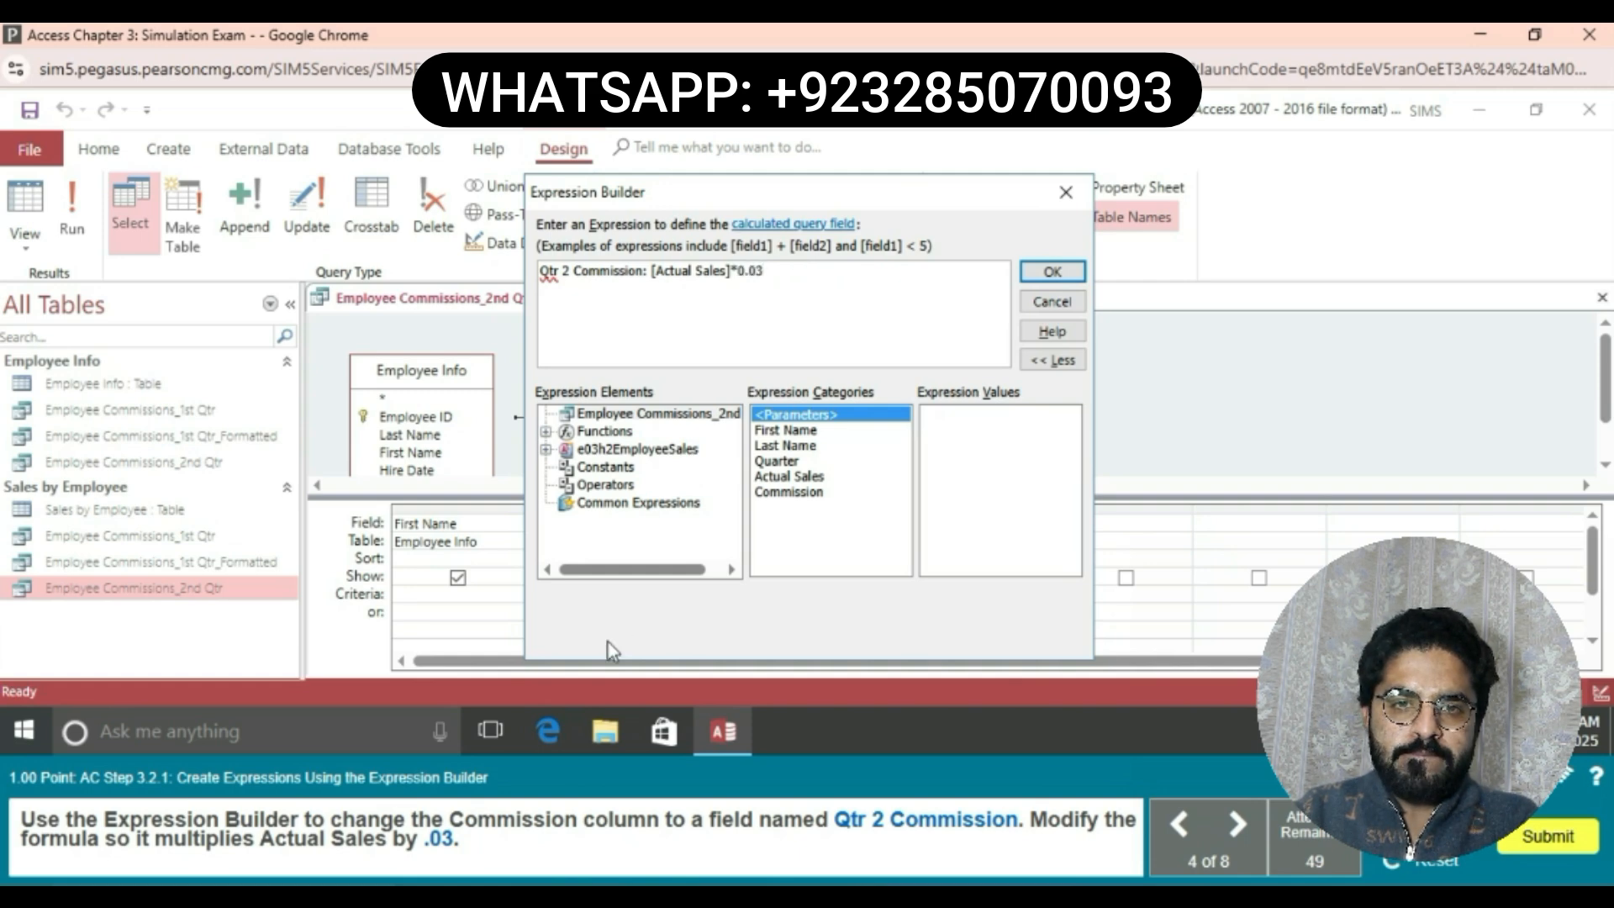
pyautogui.click(1042, 270)
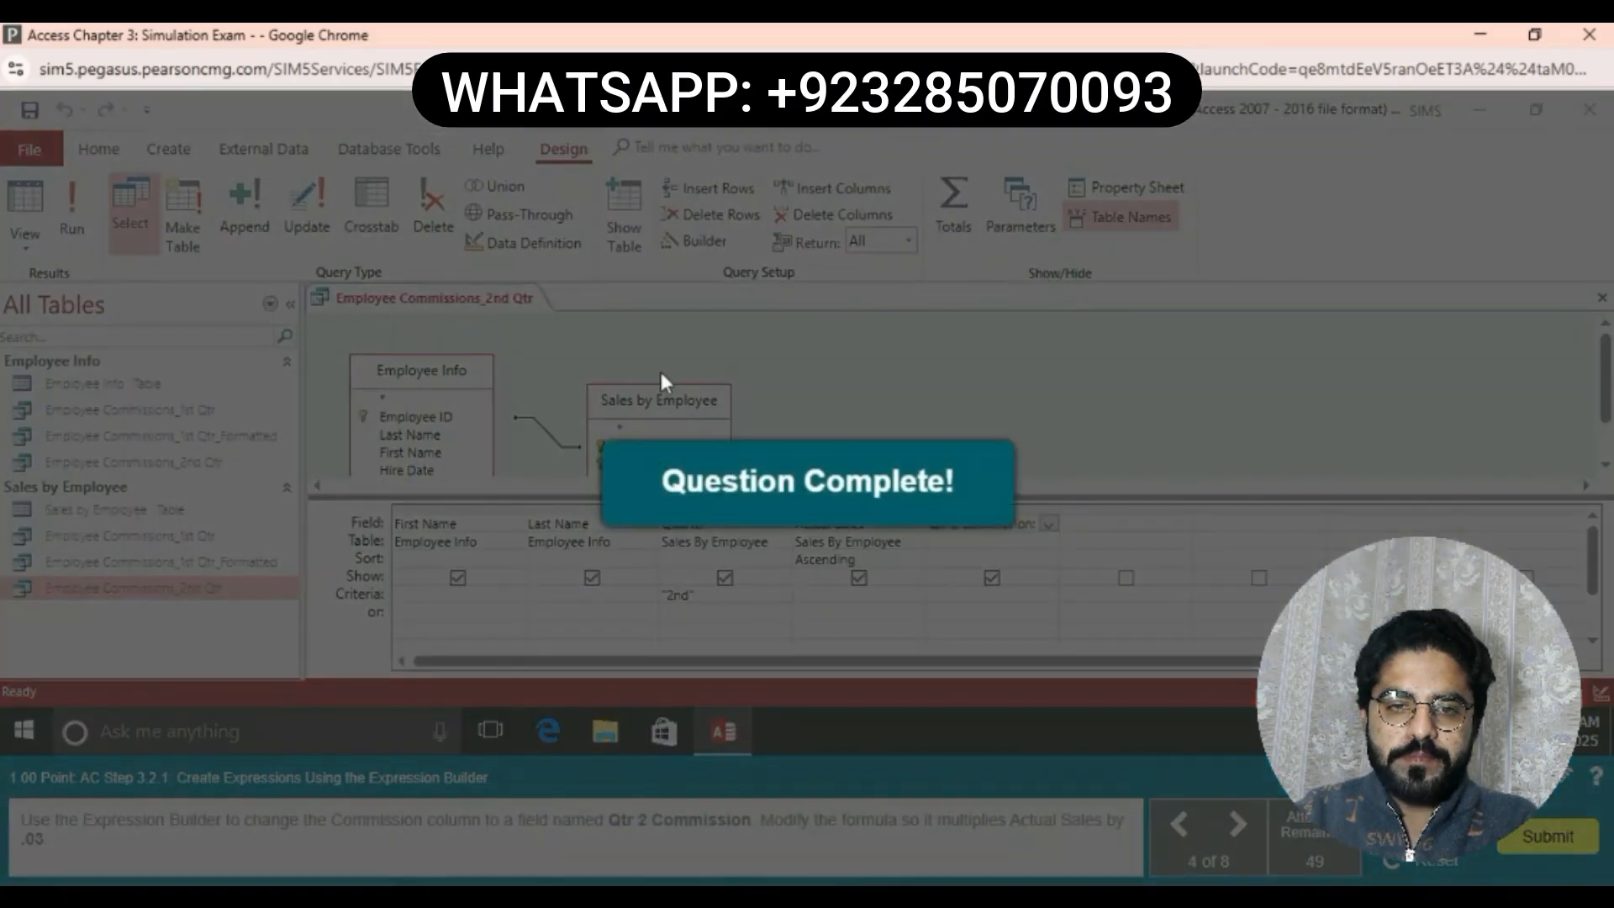